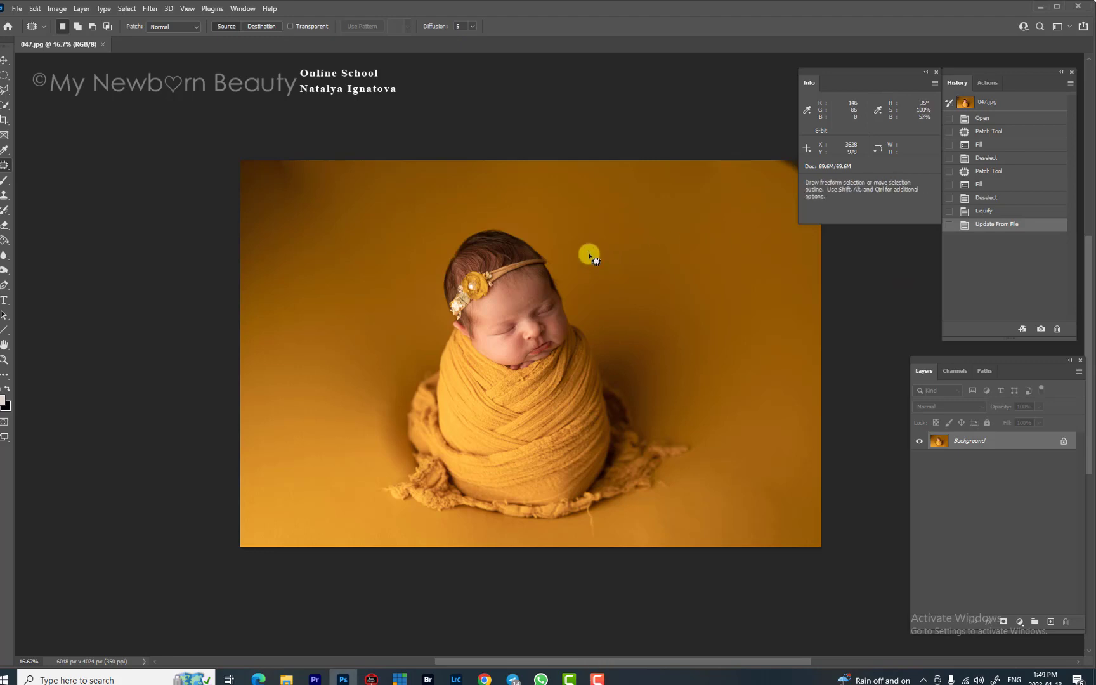
Step: Outline the dark upper-left background area with the Patch tool, fill it using Content-Aware at 100% opacity, and deselect
key("f")
left_click_drag(537, 275, 485, 269)
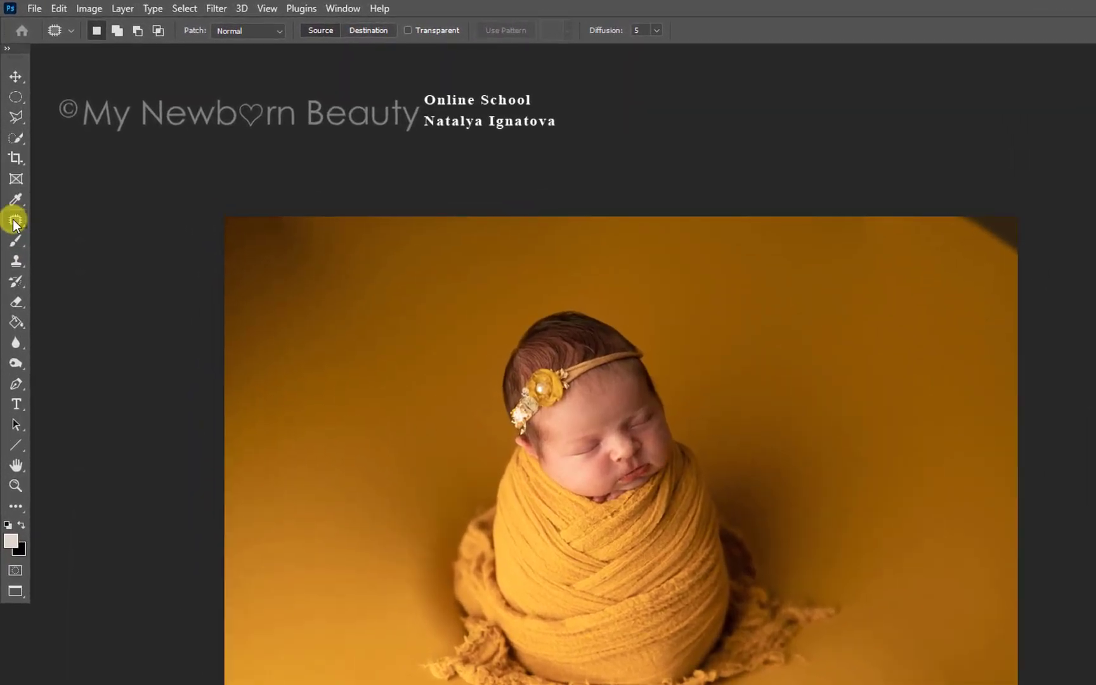
right_click(12, 160)
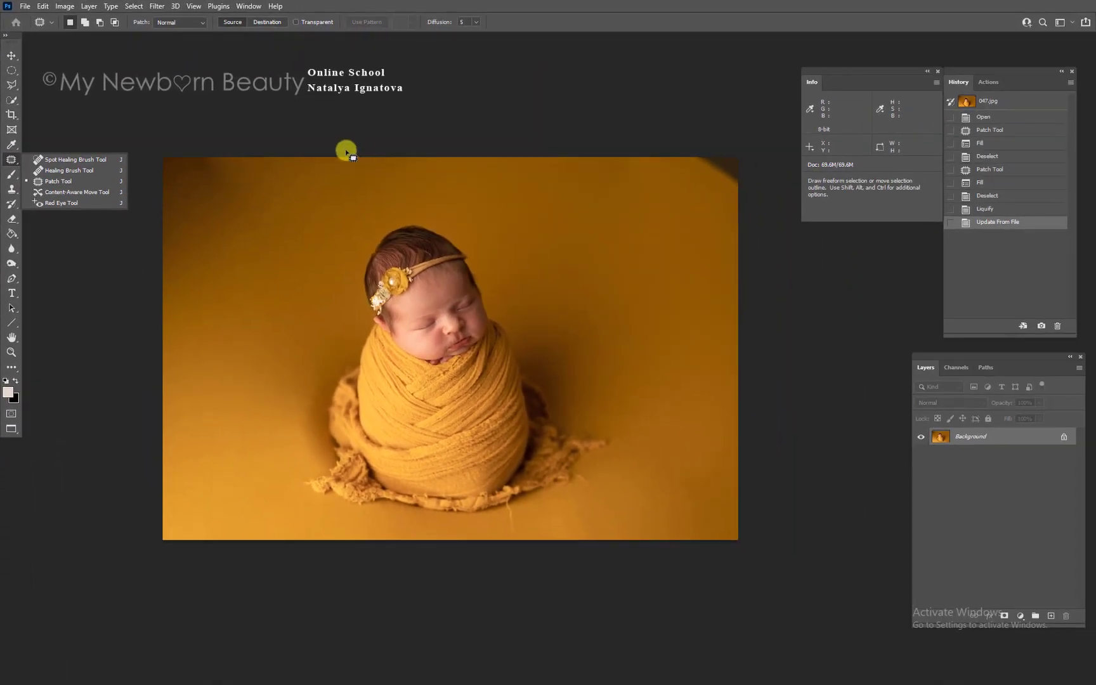
left_click_drag(481, 212, 262, 479)
mouse_move(191, 350)
left_mouse_down()
mouse_move(129, 190)
mouse_move(226, 140)
mouse_move(347, 149)
left_mouse_up()
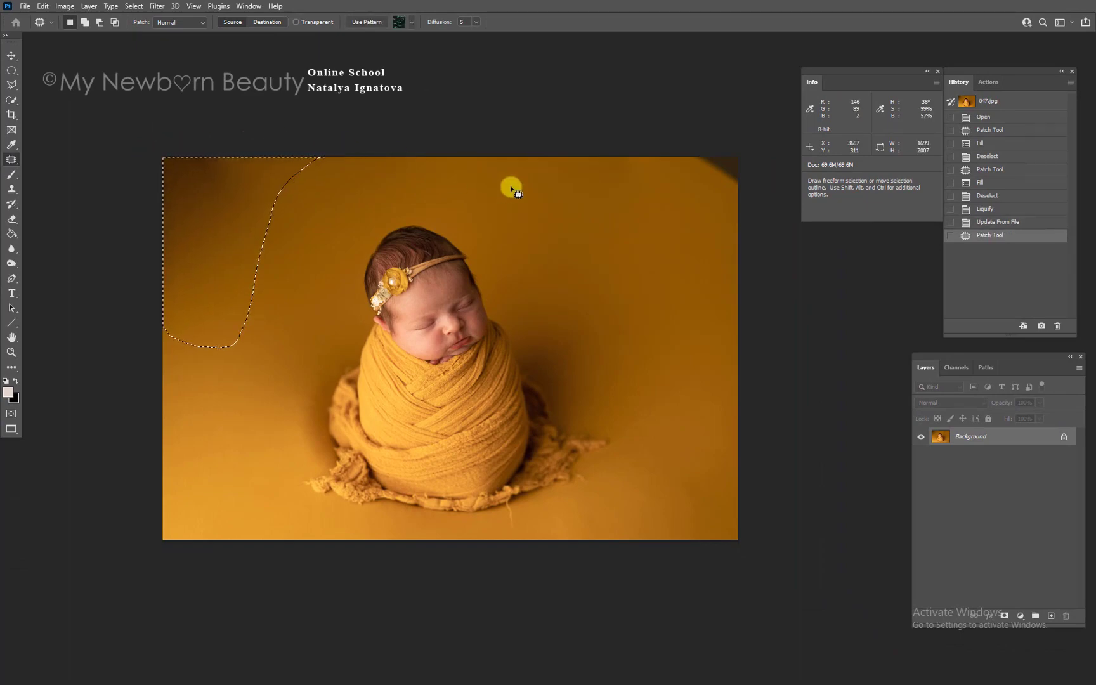
key("shift+F5")
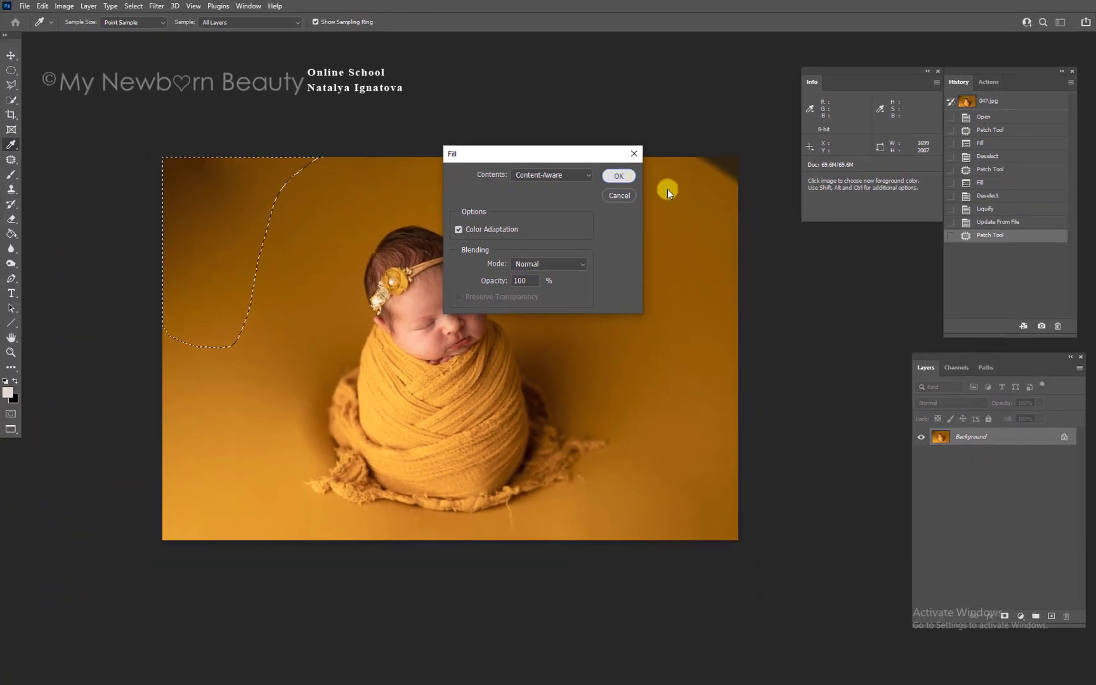
key("Return")
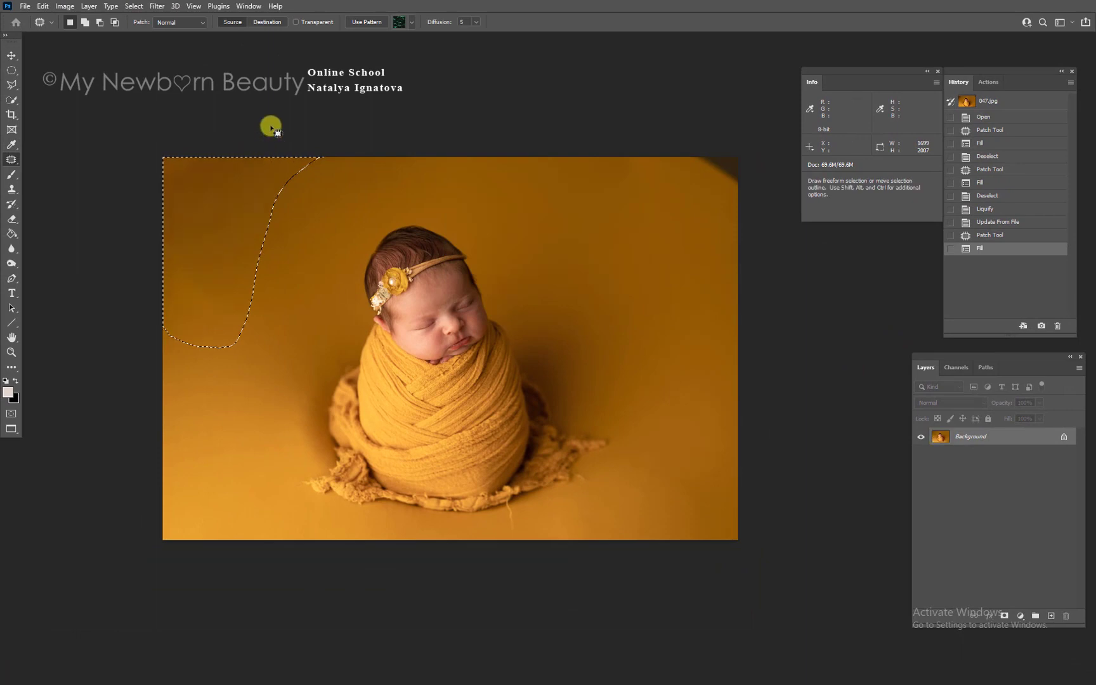
key("ctrl+d")
Step: Outline the upper-left corner again with a smaller freeform selection, apply a second Content-Aware fill, and deselect
mouse_move(295, 193)
left_mouse_down()
mouse_move(143, 296)
mouse_move(90, 133)
mouse_move(288, 110)
left_mouse_up()
key("shift+F5")
key("Return")
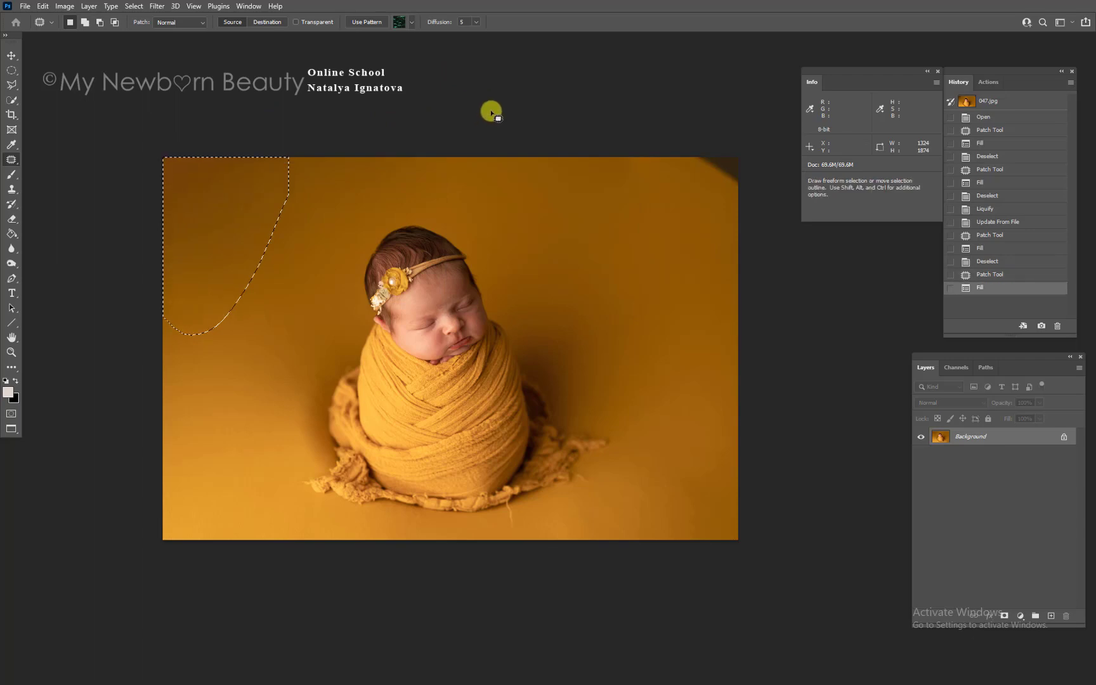
key("ctrl+d")
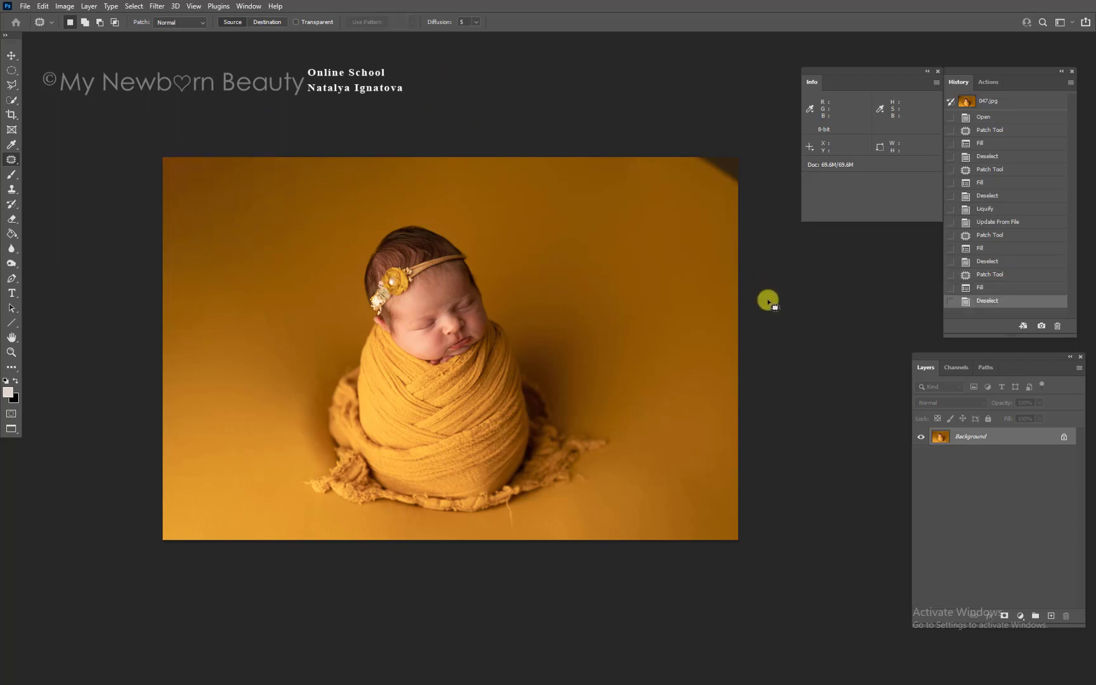
Step: Open Liquify, enlarge the Forward Warp brush to 1500, and push the dark upper-right corner out of the photo
key("ctrl+shift+x")
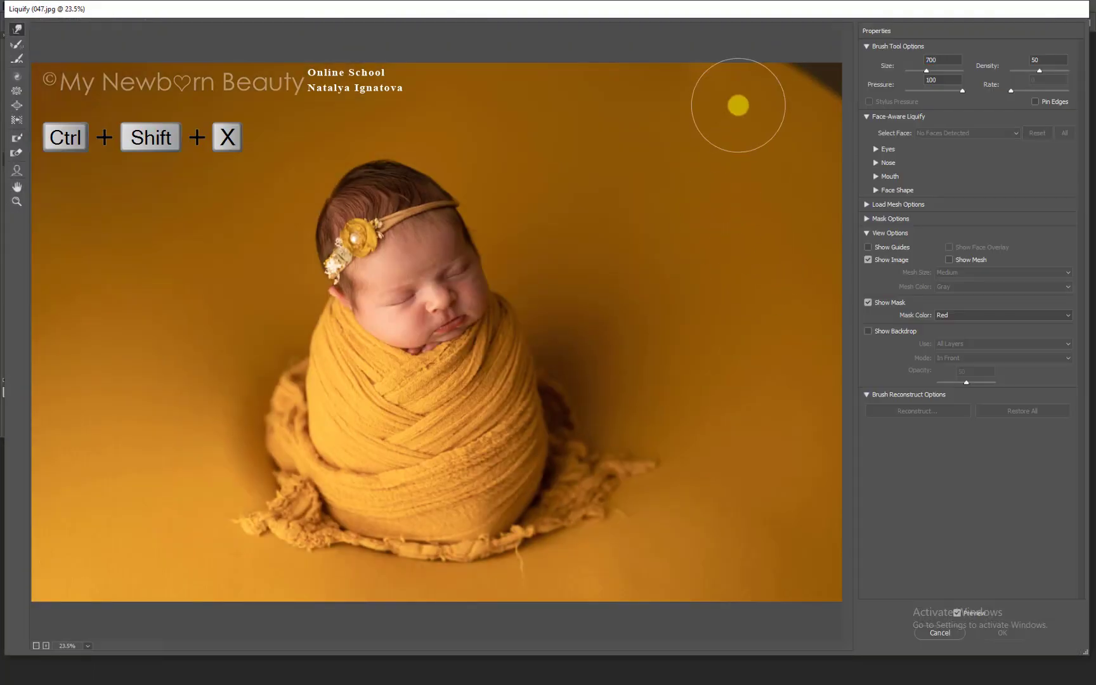
key("bracketright")
key("bracketright")
key("bracketright")
key("bracketright")
key("bracketright")
key("bracketright")
key("bracketright")
key("bracketright")
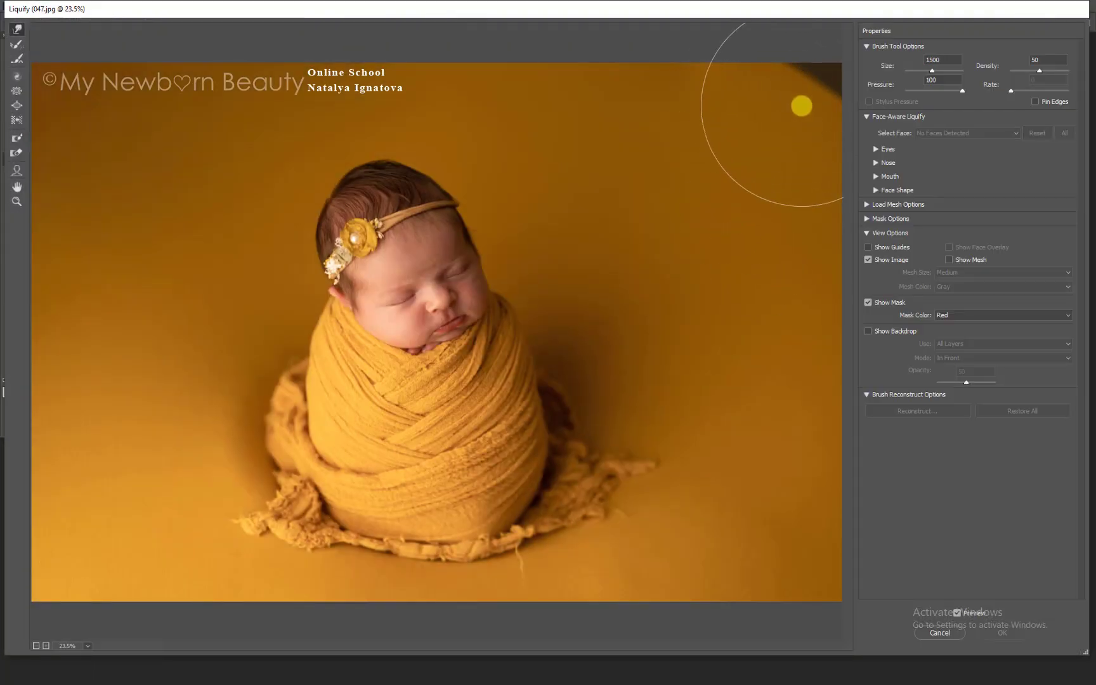
left_click_drag(808, 95, 832, 54)
Step: Enlarge the Liquify brush to 1800 and warp the background near the photo's upper-left corner
key("bracketright")
key("bracketright")
key("bracketright")
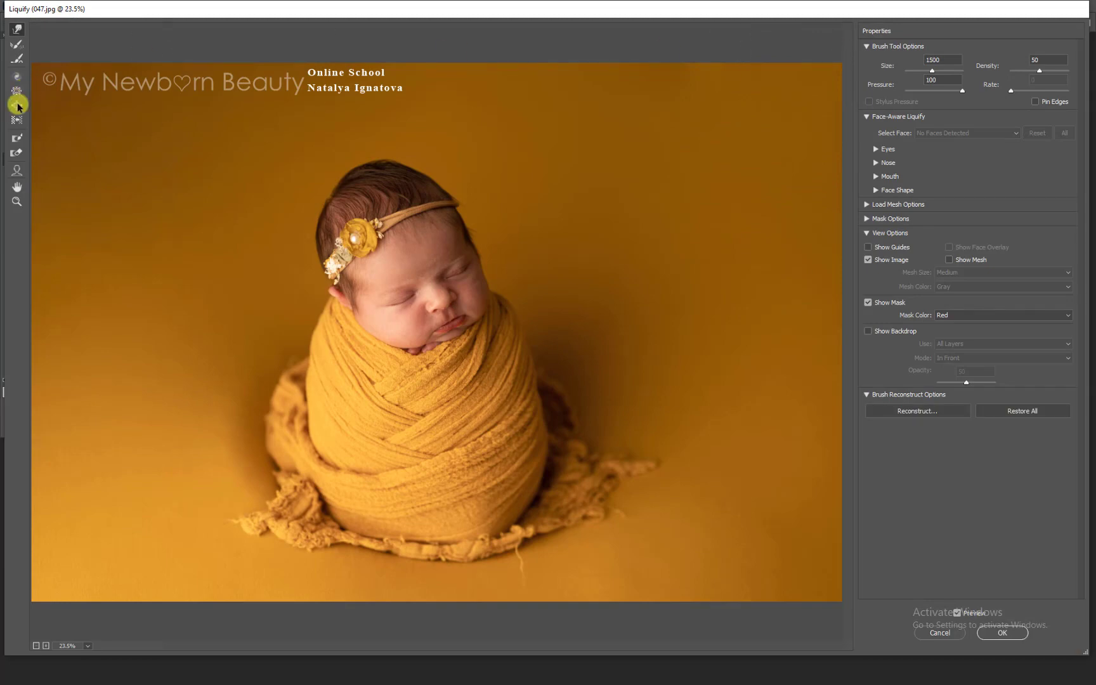
mouse_move(102, 110)
left_mouse_down()
mouse_move(83, 90)
mouse_move(131, 81)
mouse_move(146, 60)
mouse_move(75, 158)
left_mouse_up()
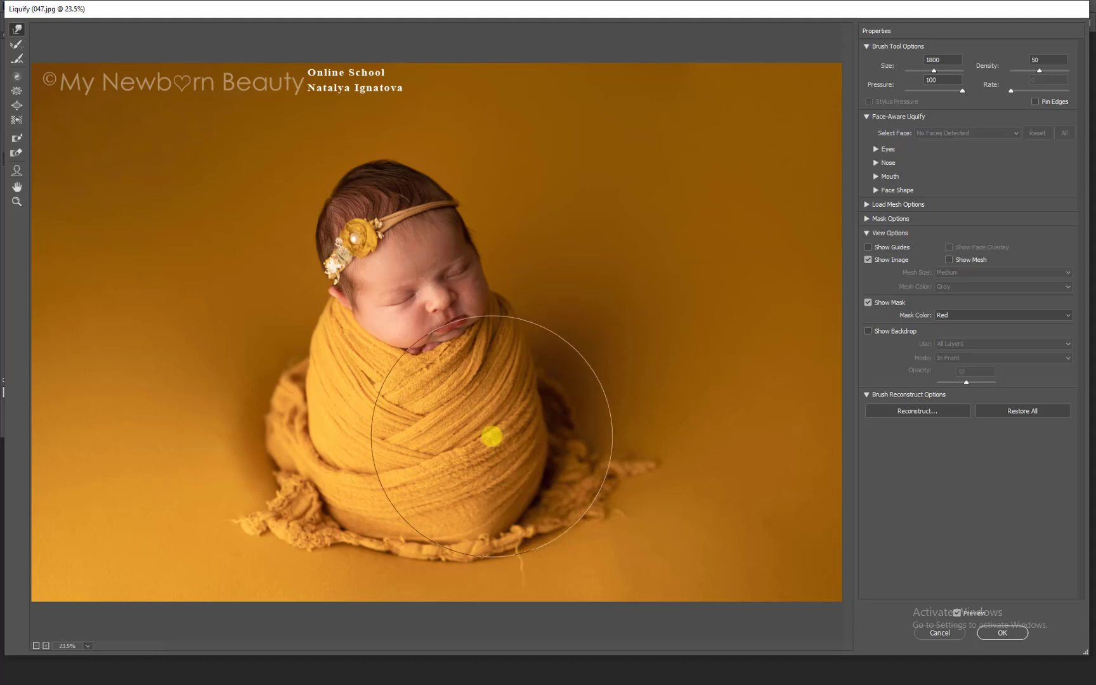
Step: Try to push the wrap's lower edge downward with the Liquify brush at about 1900, and undo the warp
key("bracketright")
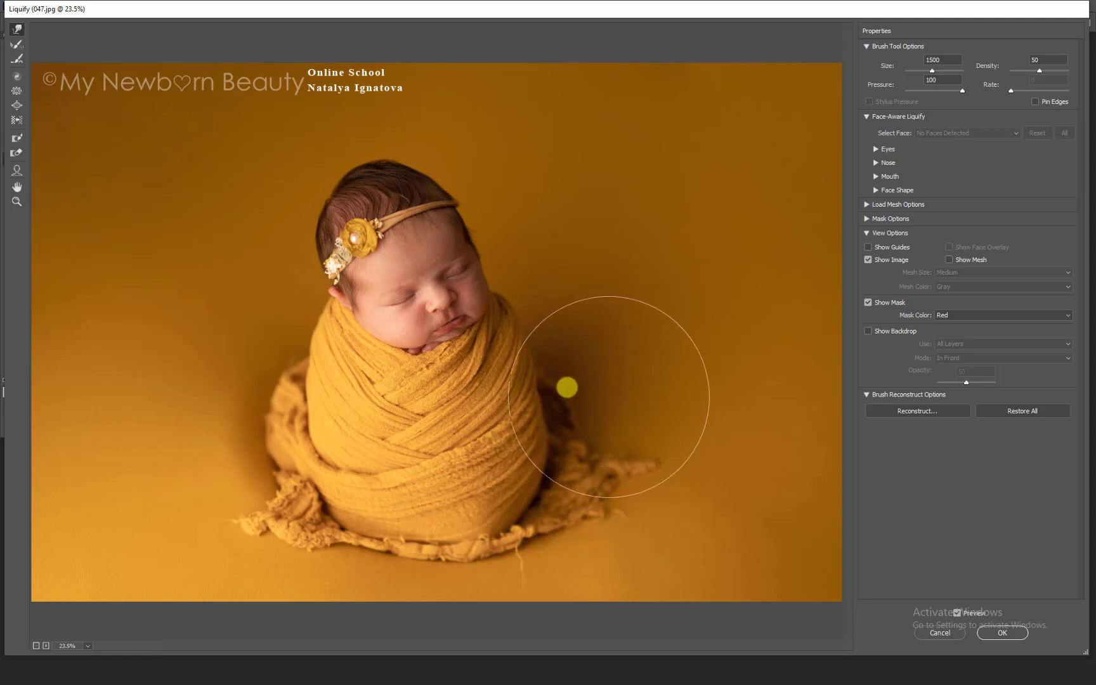
key("bracketleft")
key("bracketleft")
key("bracketleft")
key("bracketright")
key("bracketright")
key("bracketright")
key("bracketright")
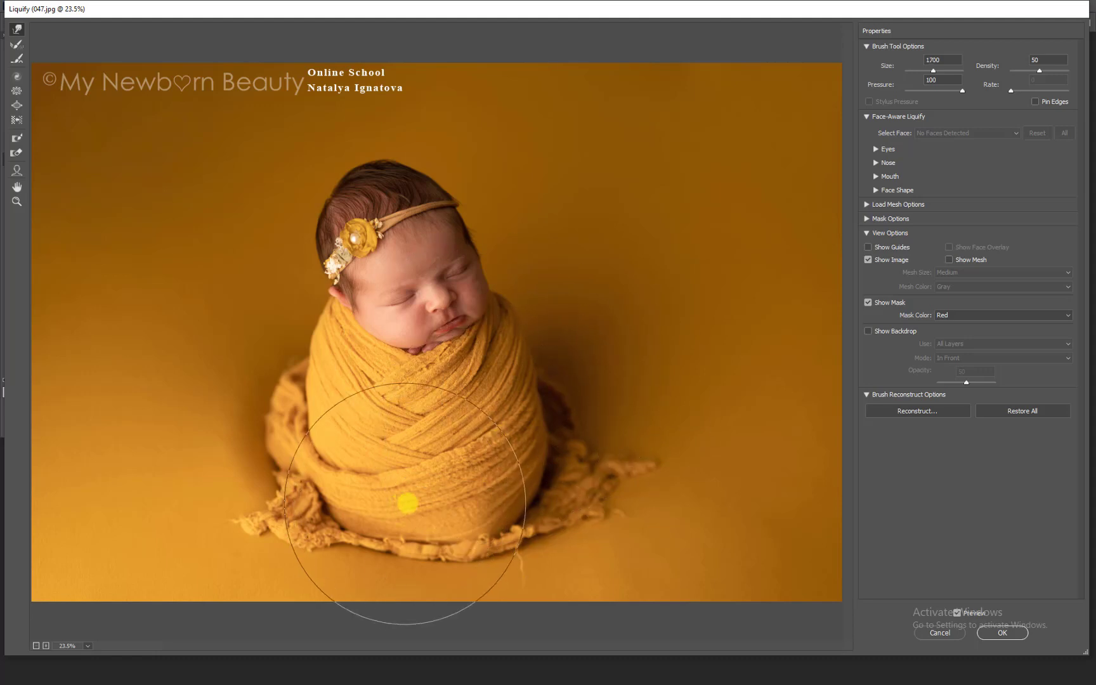
mouse_move(408, 502)
left_mouse_down()
mouse_move(403, 533)
mouse_move(461, 533)
left_mouse_up()
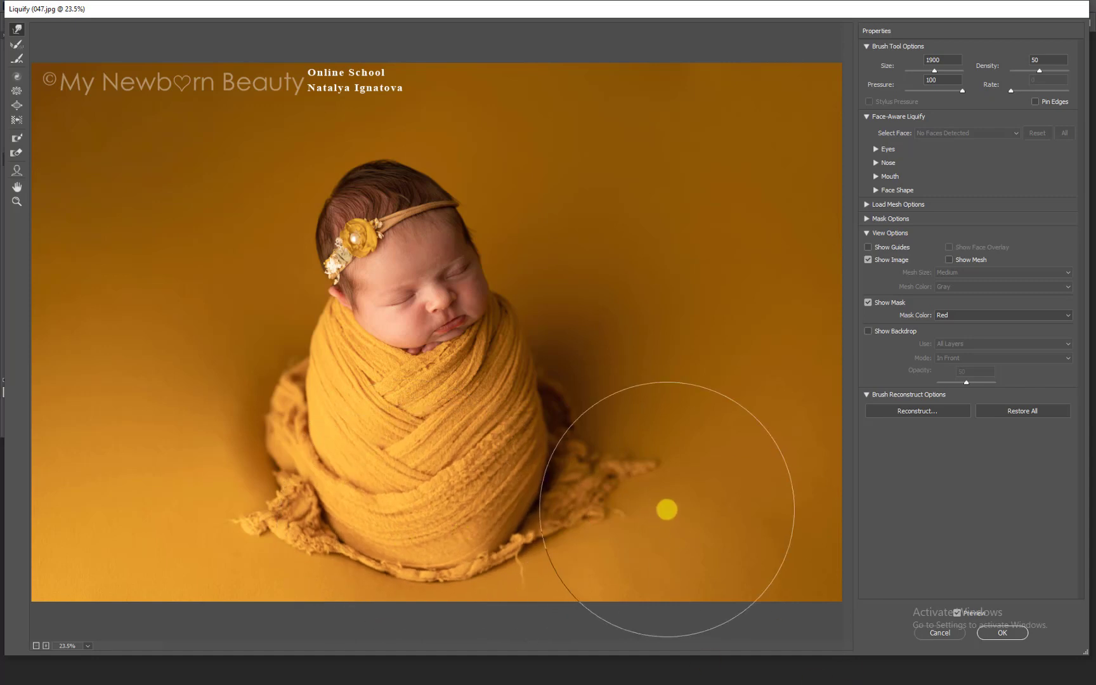
key("ctrl+alt+z")
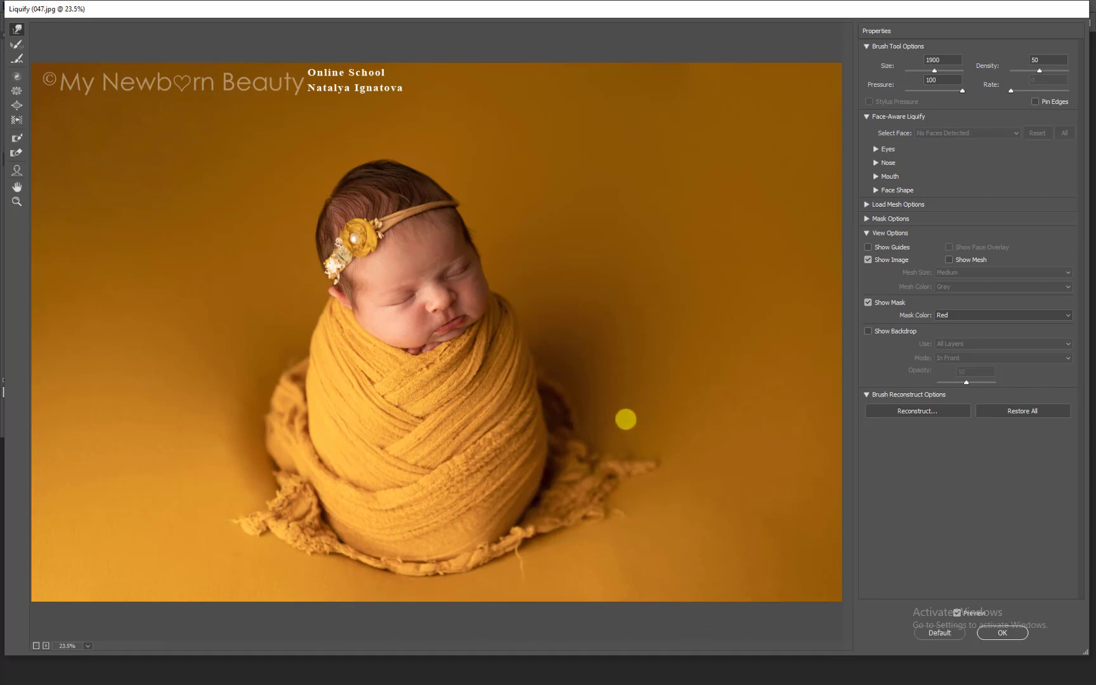
key("ctrl+alt+z")
Step: Reduce the Liquify brush to 1100 and push the right side of the baby's wrap outward
key("bracketleft")
key("bracketleft")
key("bracketleft")
key("bracketleft")
key("bracketleft")
key("bracketleft")
key("bracketleft")
key("bracketleft")
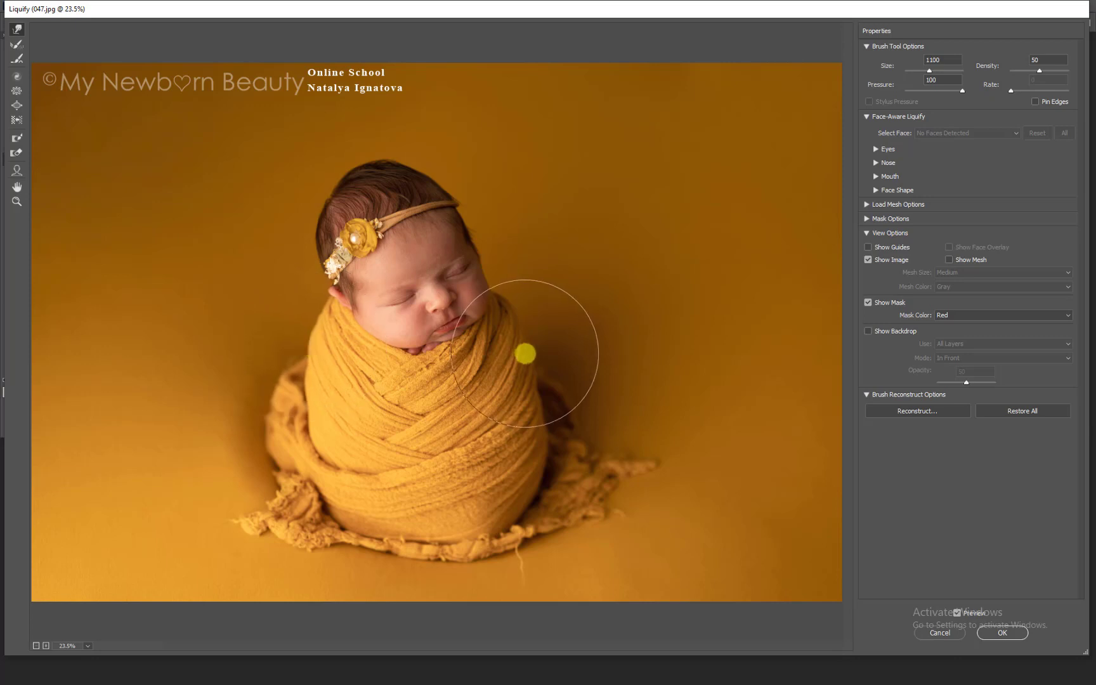
mouse_move(525, 354)
left_mouse_down()
mouse_move(531, 399)
mouse_move(544, 400)
left_mouse_up()
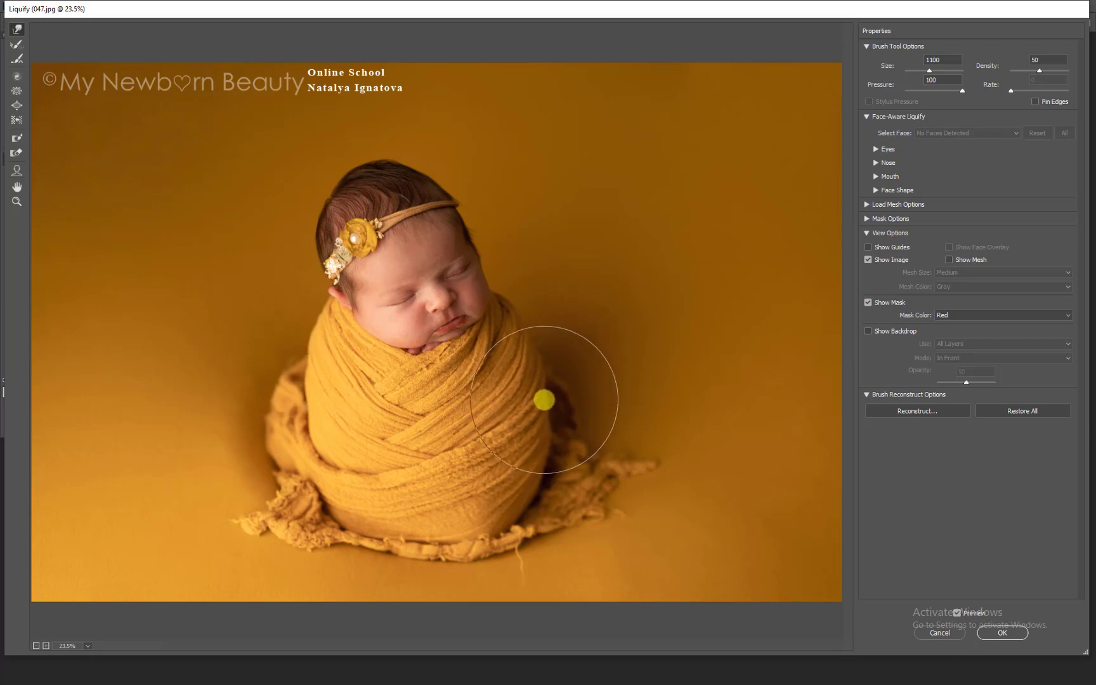
Step: Set the Liquify brush to 900 and push the left side of the baby's wrap outward into a rounder shape
key("bracketleft")
key("bracketleft")
key("bracketleft")
key("bracketleft")
key("bracketleft")
key("bracketleft")
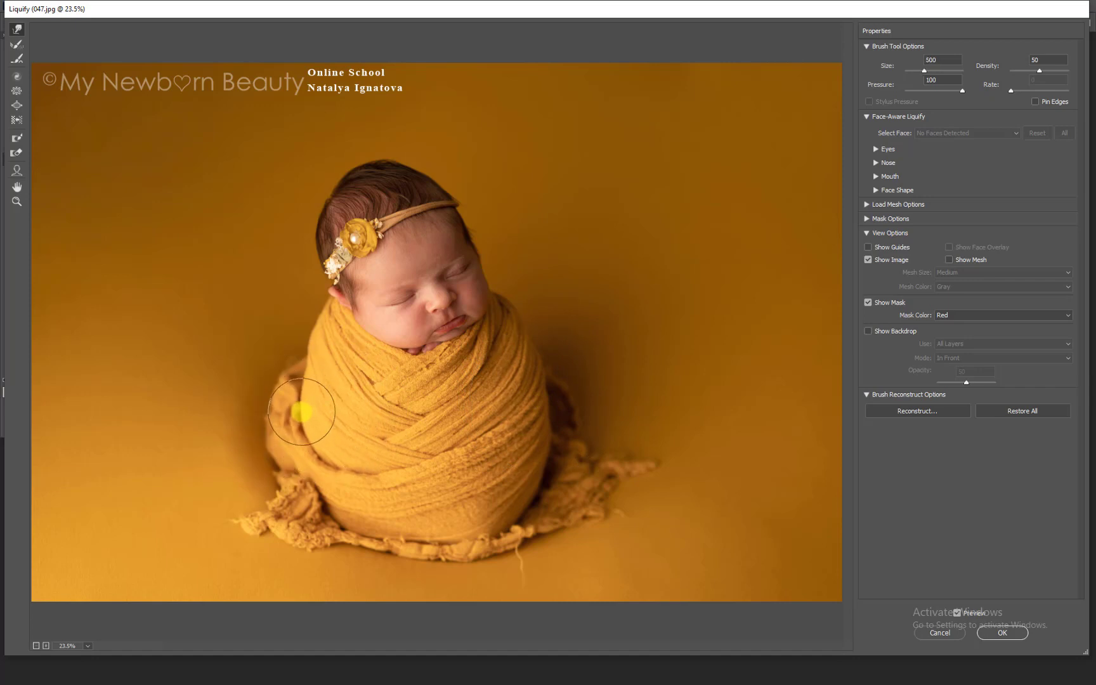
key("bracketright")
key("bracketright")
key("bracketright")
key("bracketright")
left_click_drag(317, 377, 311, 365)
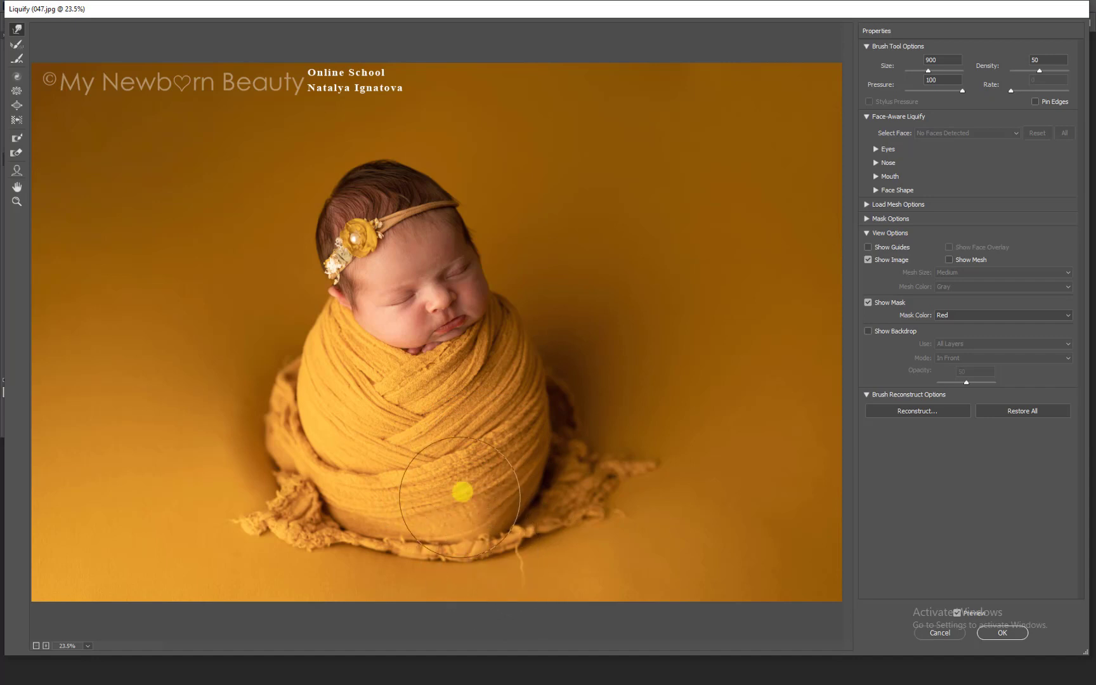
Step: Enlarge the Liquify brush to 1300 and push the fabric hem below the wrap slightly upward
key("bracketright")
key("bracketright")
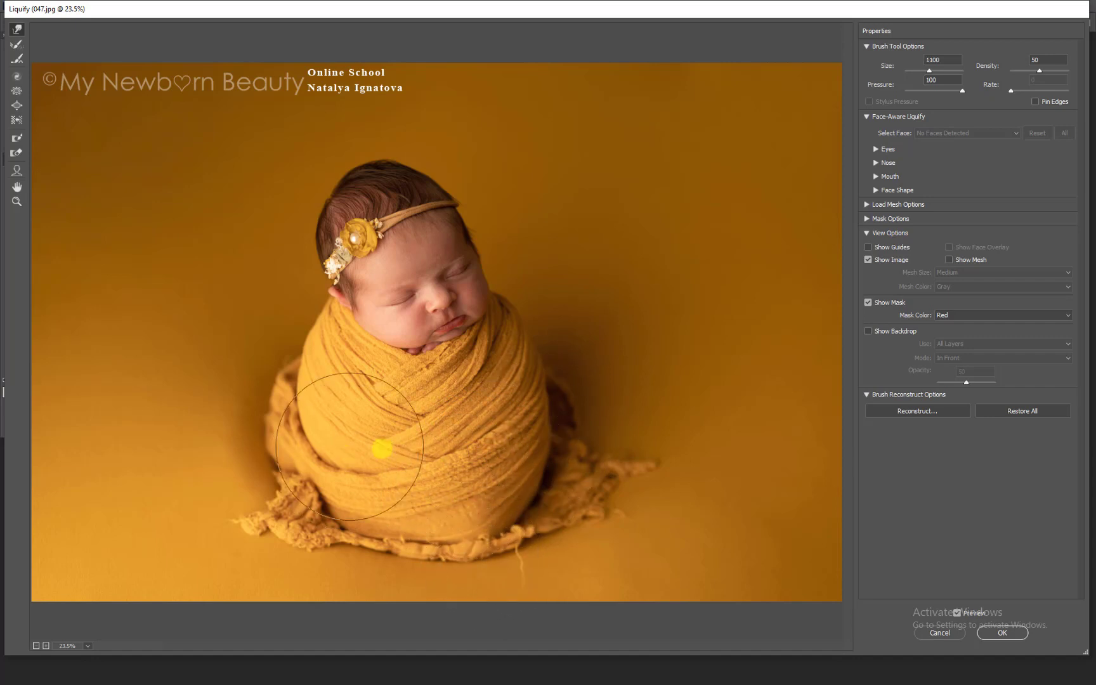
key("bracketright")
key("bracketright")
left_click_drag(501, 555, 503, 542)
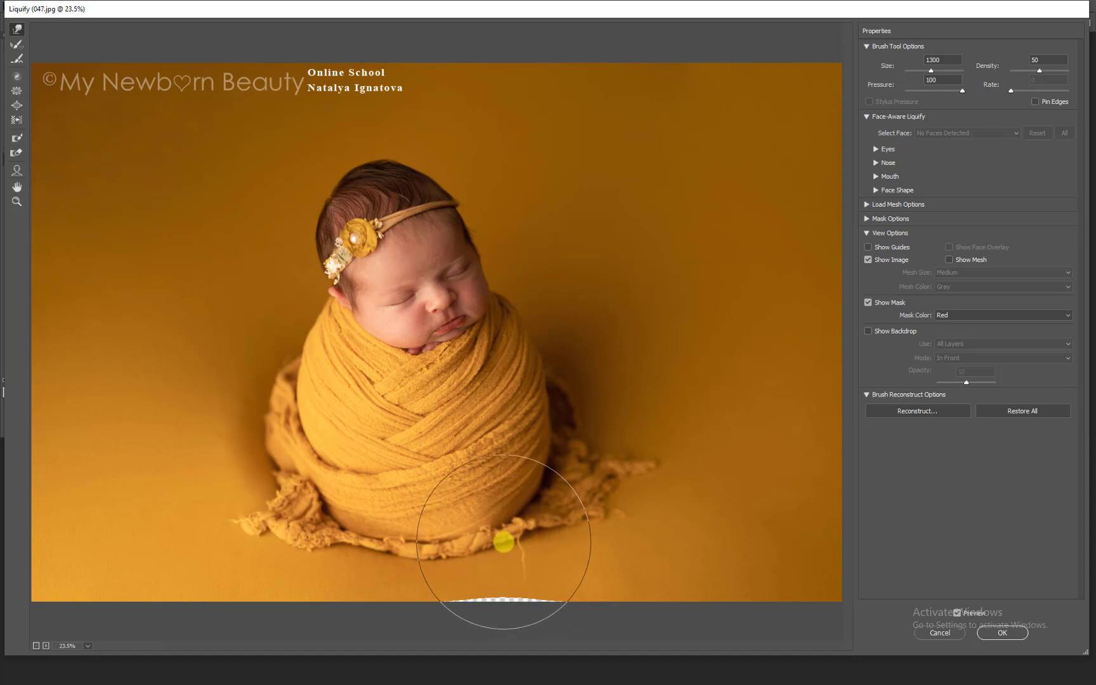
Step: Round out the wrap's lower right side with Liquify, varying the brush size between 1600 and 700
key("bracketright")
key("bracketright")
key("bracketright")
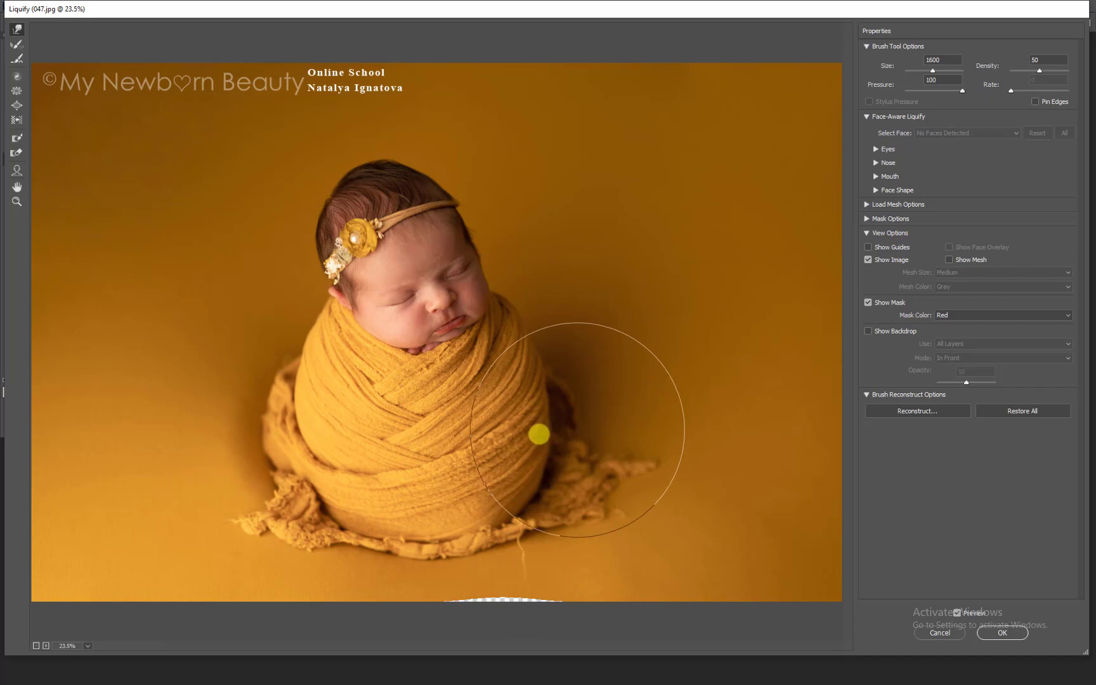
key("bracketleft")
key("bracketleft")
key("bracketleft")
key("bracketleft")
key("bracketleft")
key("bracketleft")
key("bracketleft")
key("bracketleft")
key("bracketleft")
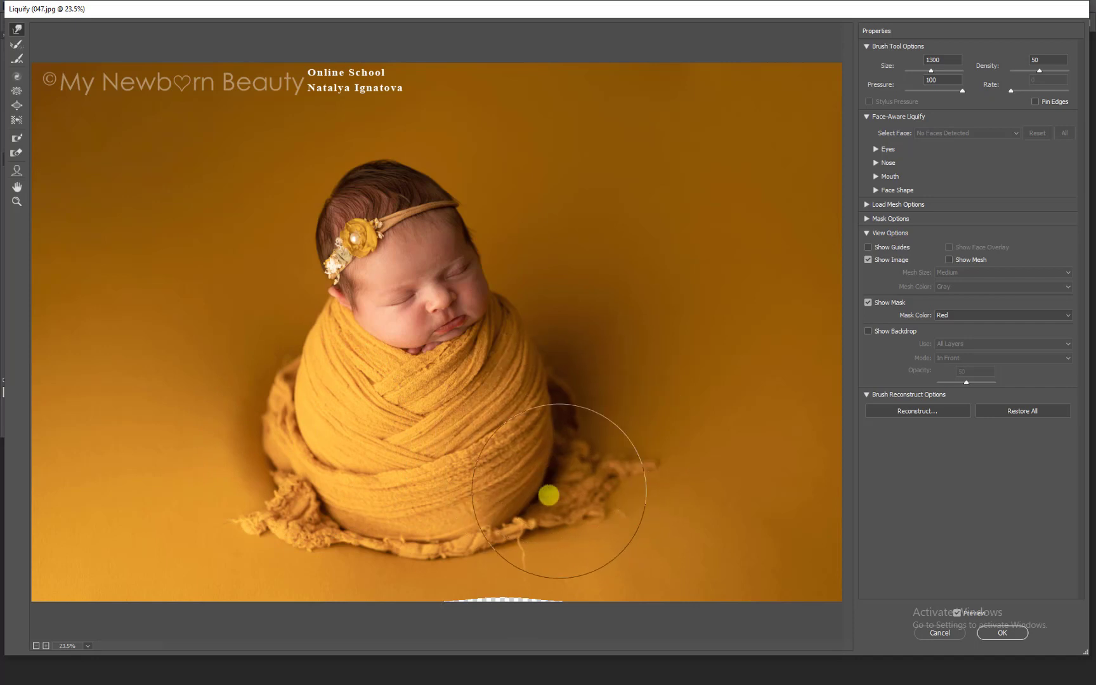
key("bracketright")
key("bracketright")
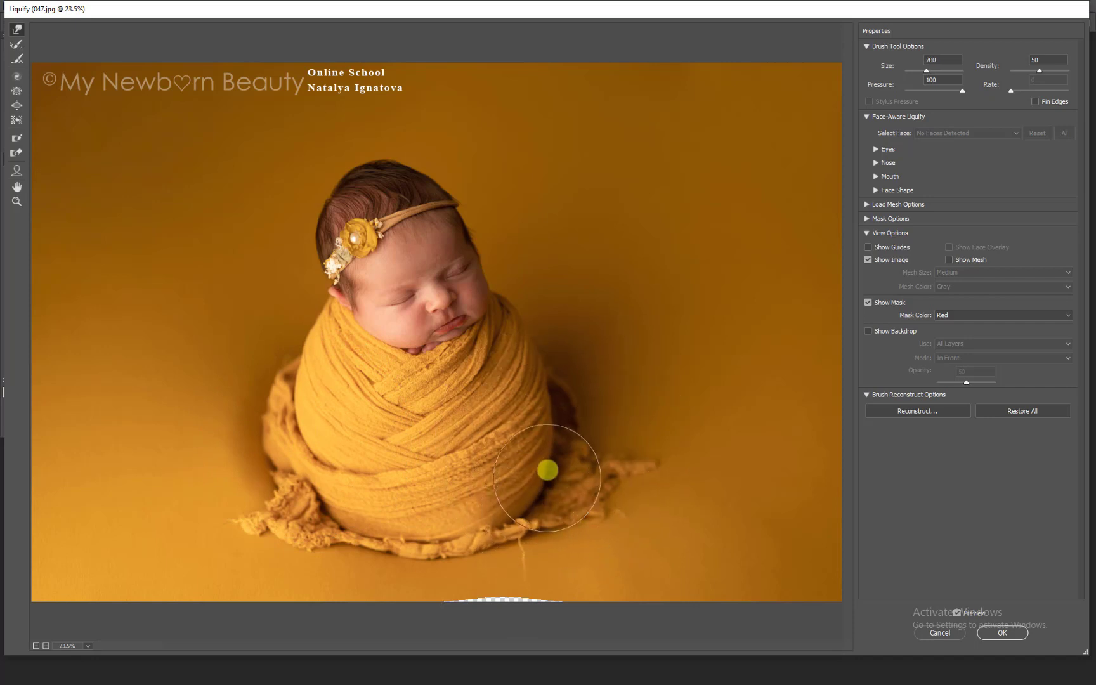
key("bracketleft")
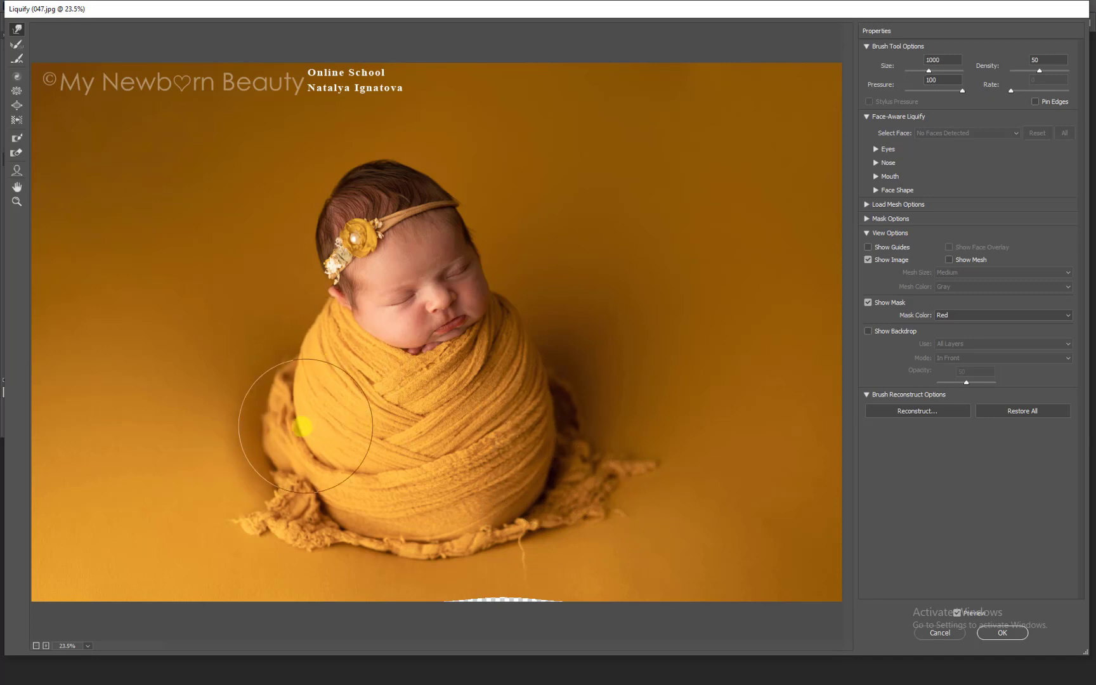
Step: Push the wrap's left side slightly outward and refine its bottom hem with the Liquify brush at 1100 to 1200
key("bracketright")
key("bracketright")
key("bracketright")
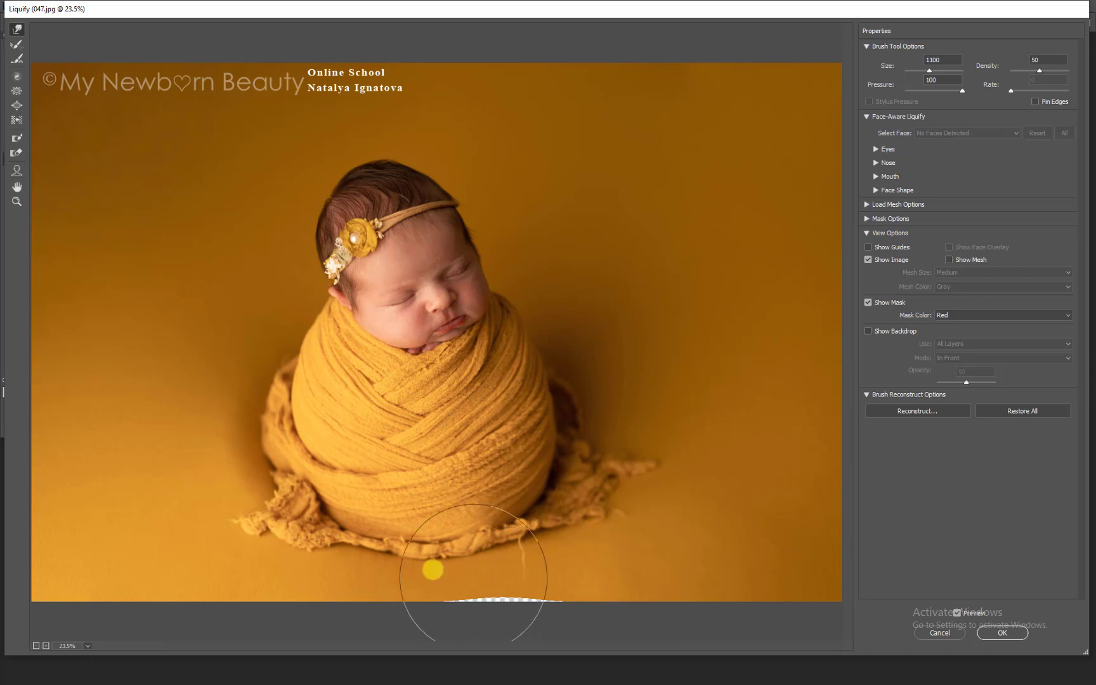
key("bracketright")
left_click_drag(433, 568, 400, 569)
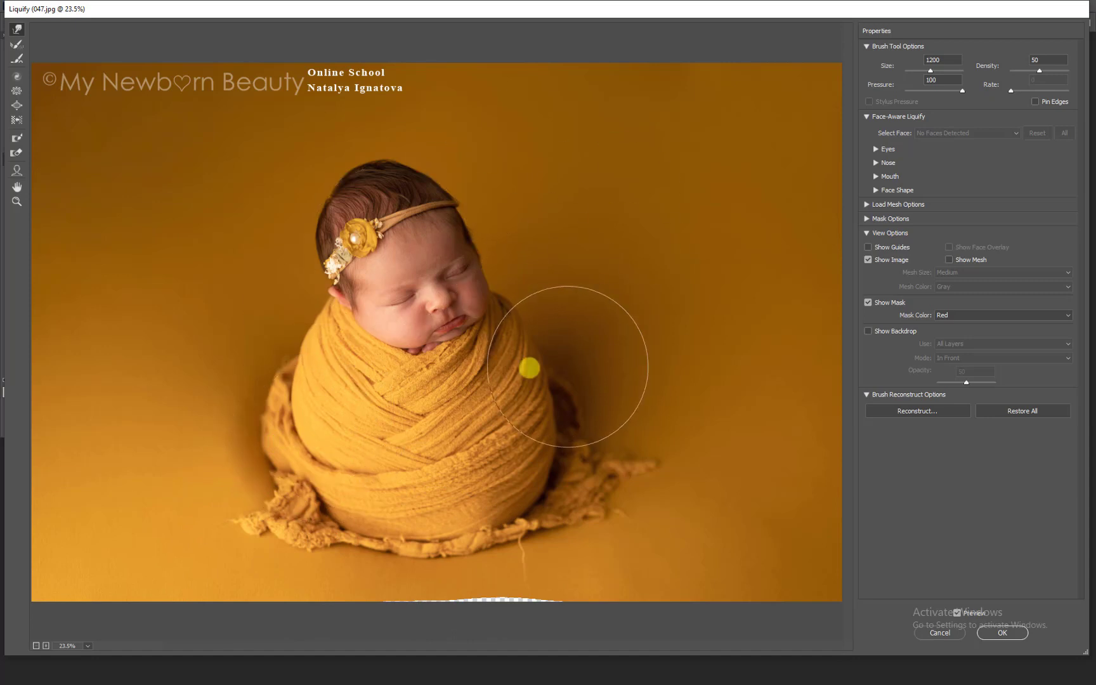
Step: Set the Liquify brush to 900, stretch the background over the transparent gap along the bottom edge, and apply Liquify
key("bracketleft")
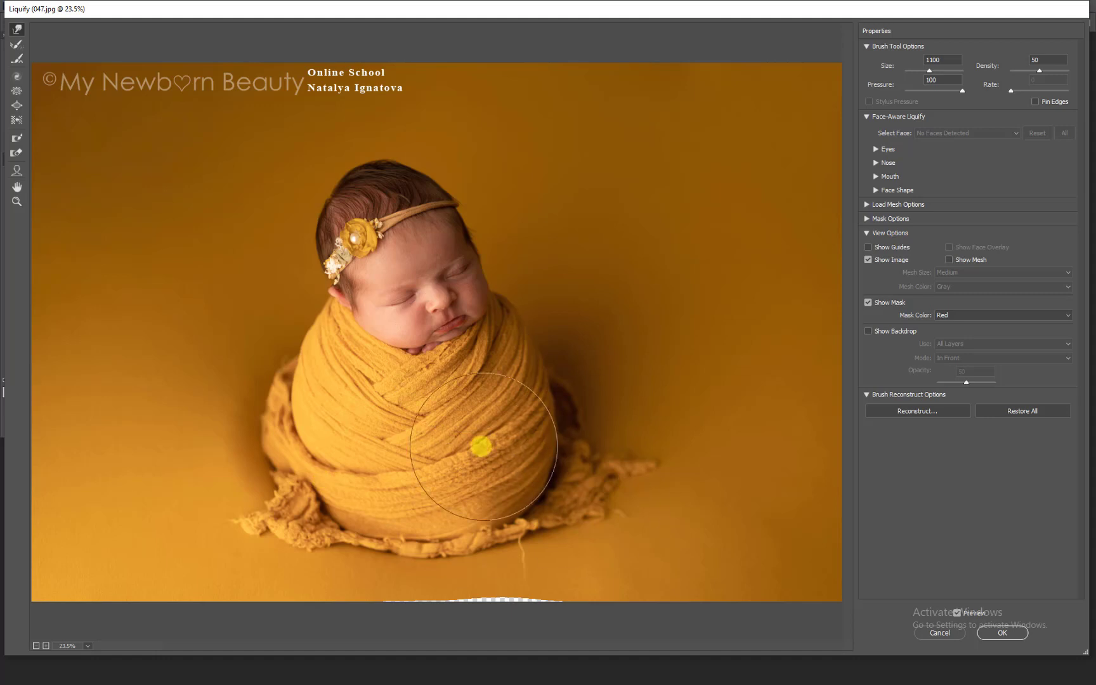
key("bracketleft")
key("bracketleft")
key("bracketleft")
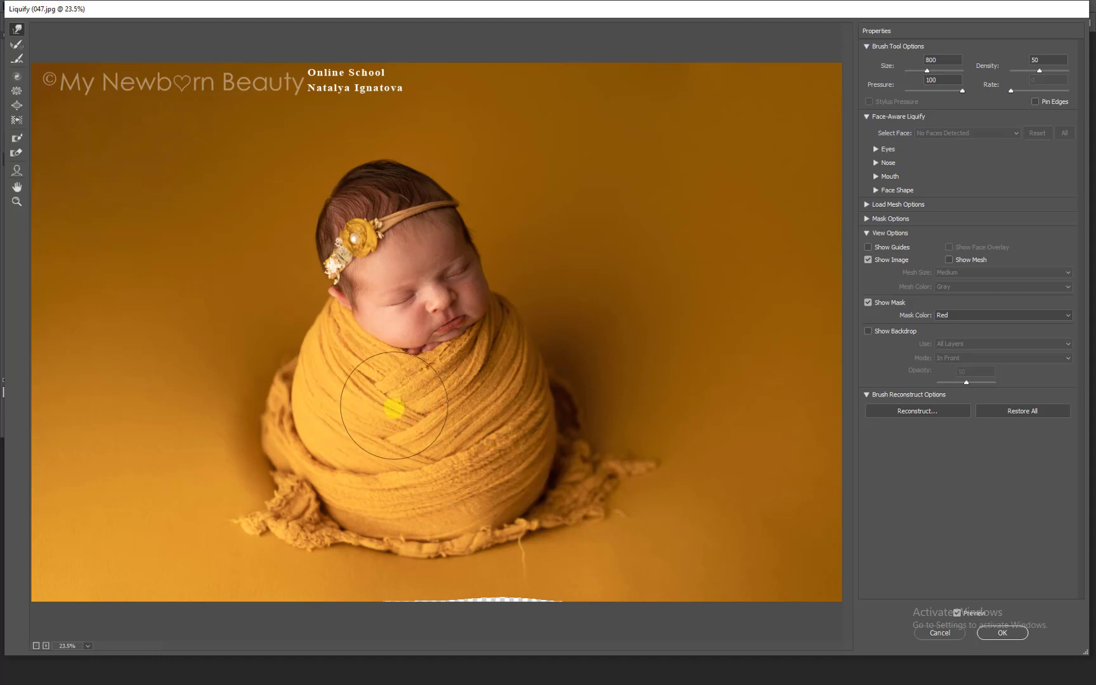
key("bracketright")
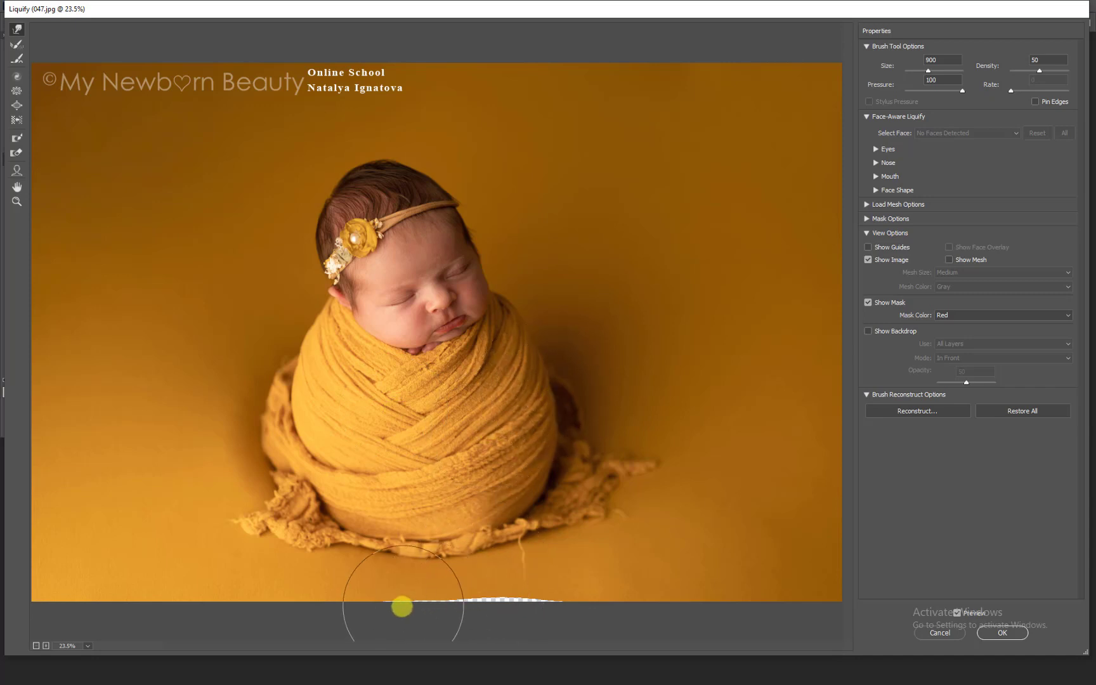
left_click_drag(401, 607, 574, 609)
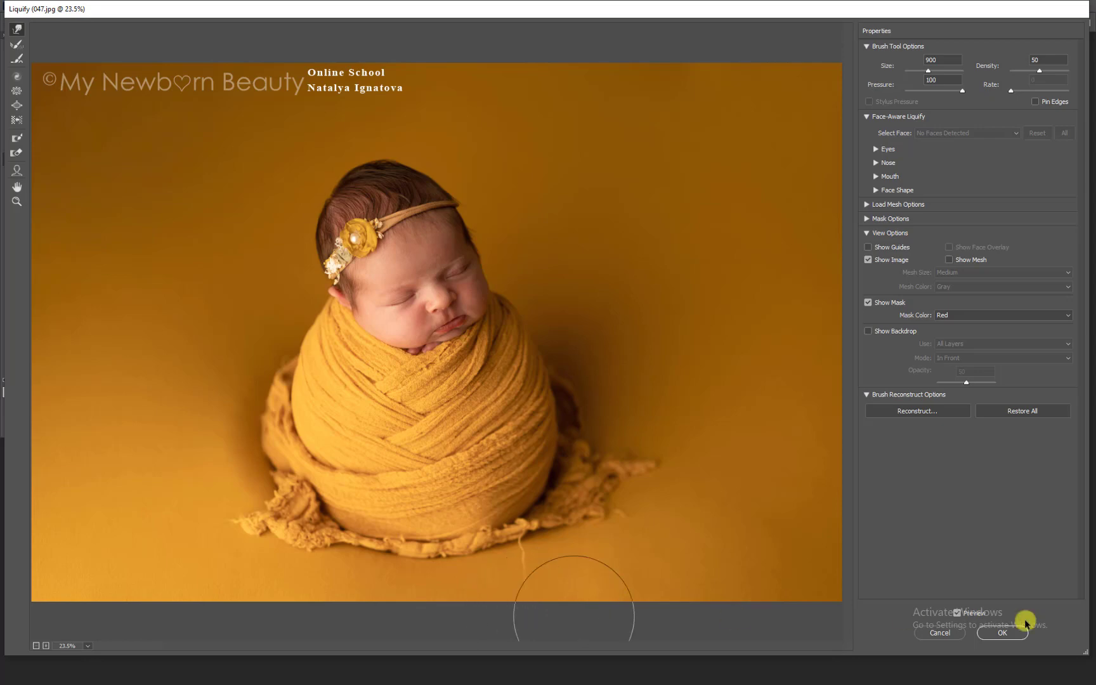
left_click(1011, 632)
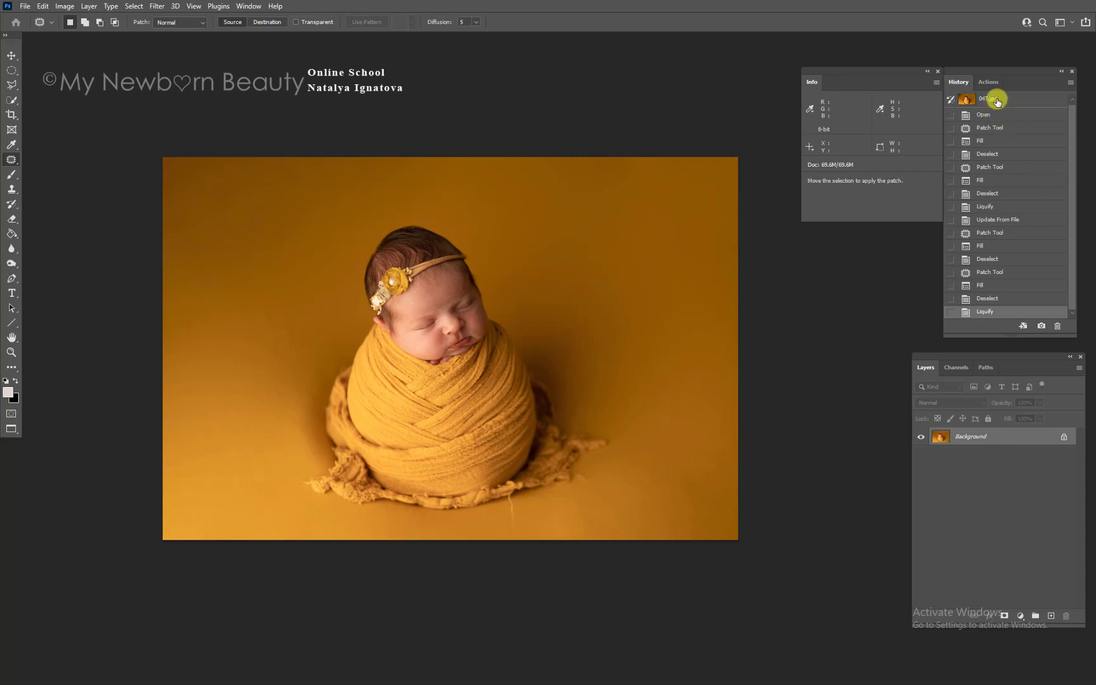
Step: Compare the original history snapshot with the latest Liquify state, and inspect the baby's face up close
left_click(997, 100)
left_click(997, 313)
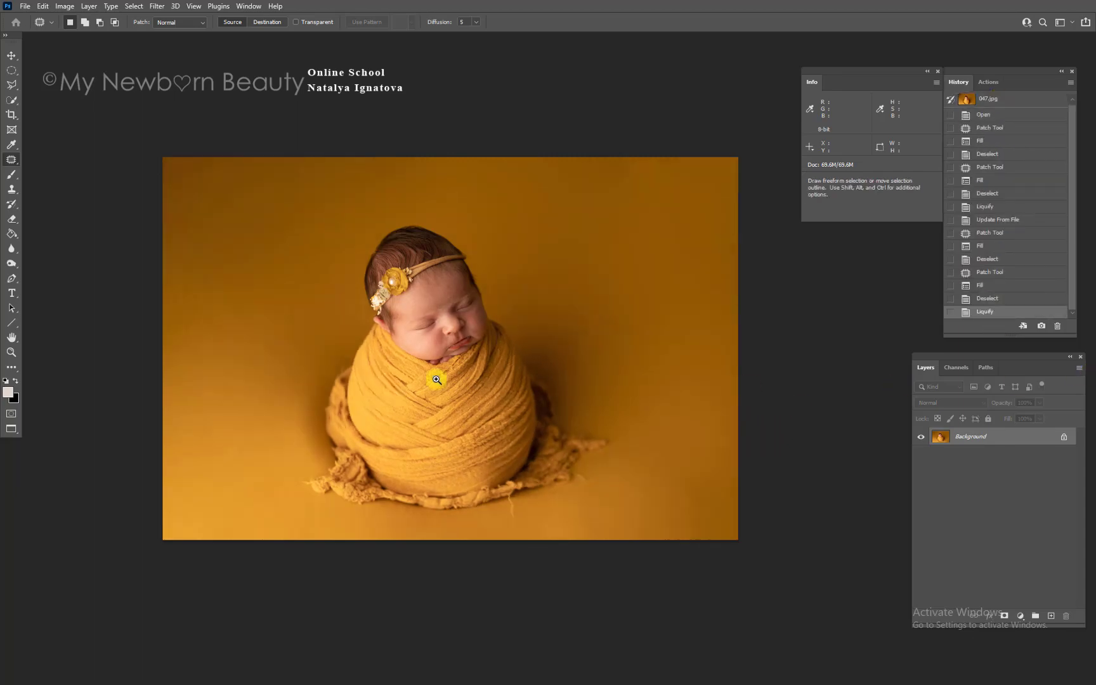
key("z")
left_click_drag(440, 306, 524, 378)
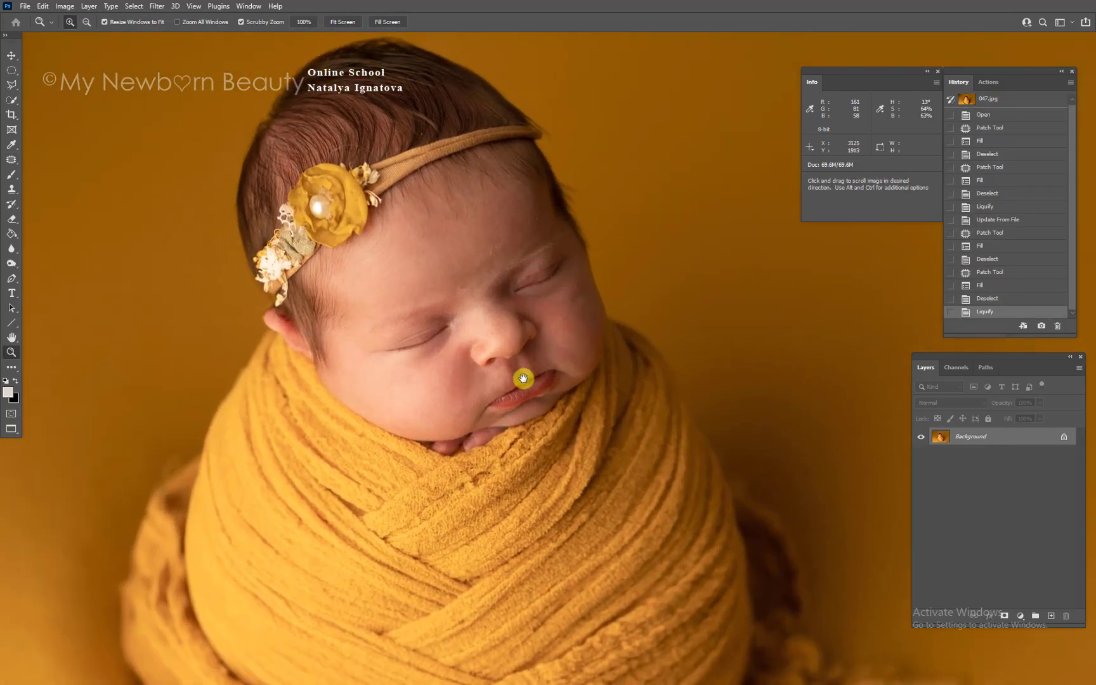
left_click(482, 233)
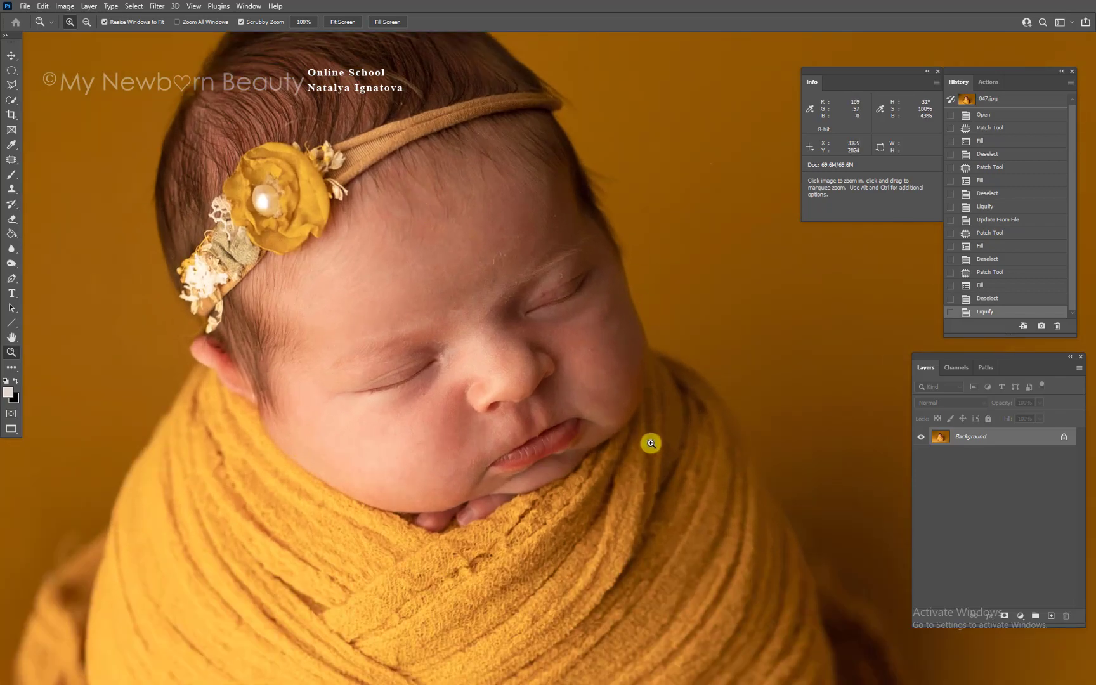
Step: Duplicate the Background layer and apply Dust & Scratches with a radius of 19 pixels and a threshold of about 29 levels
left_click(491, 270)
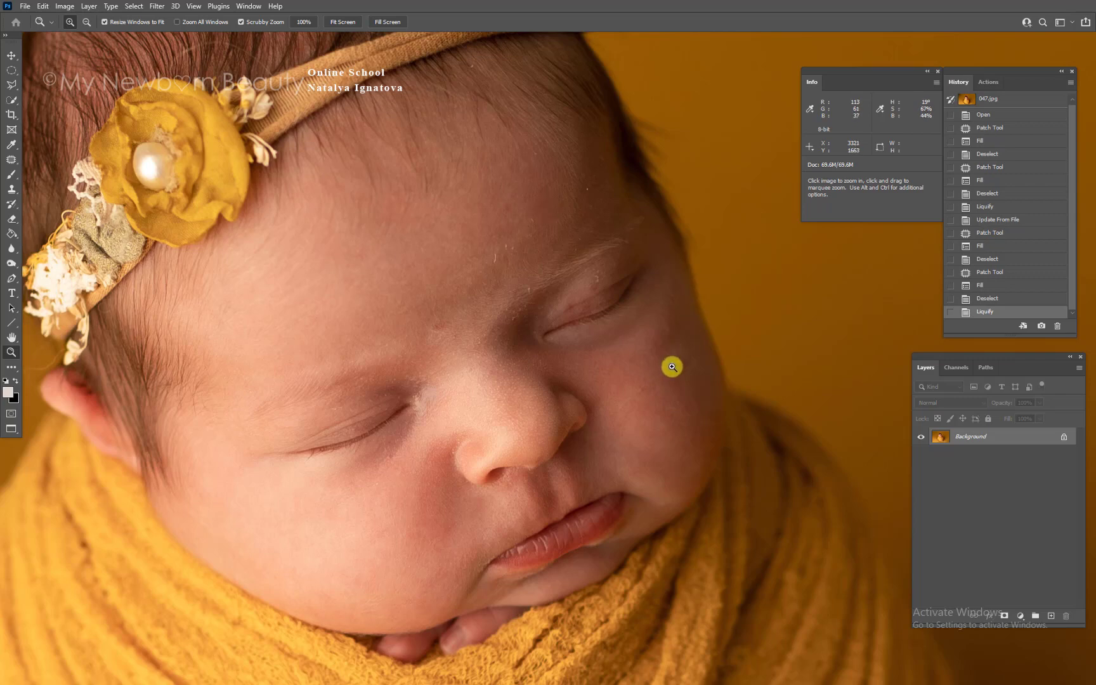
key("ctrl+j")
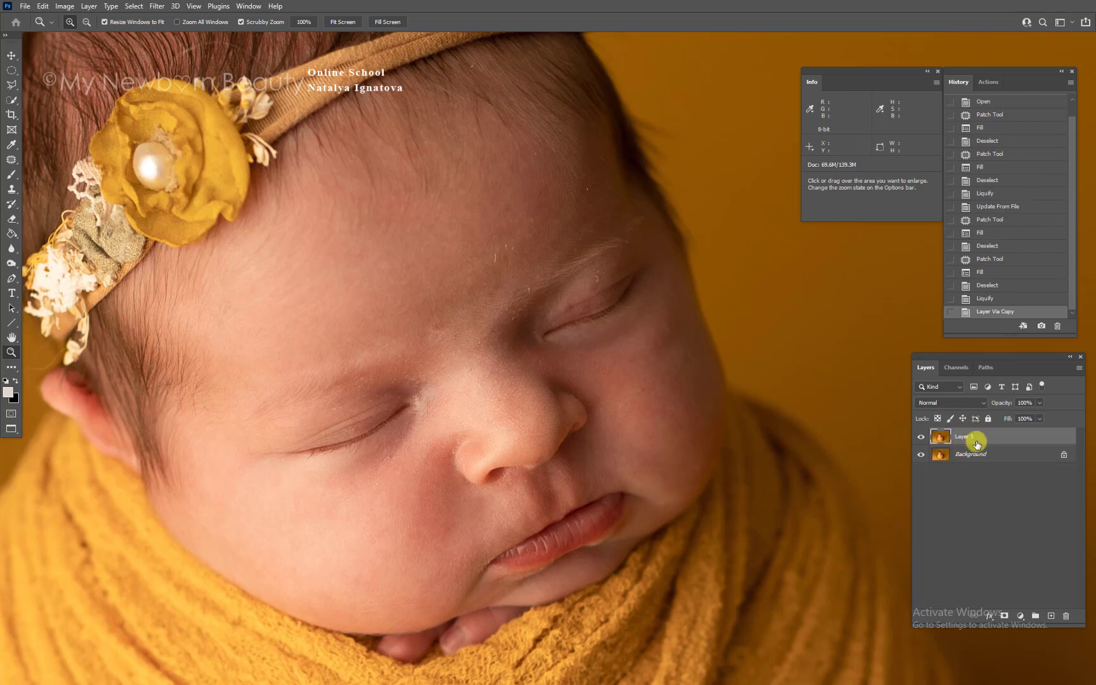
left_click(156, 7)
mouse_move(190, 185)
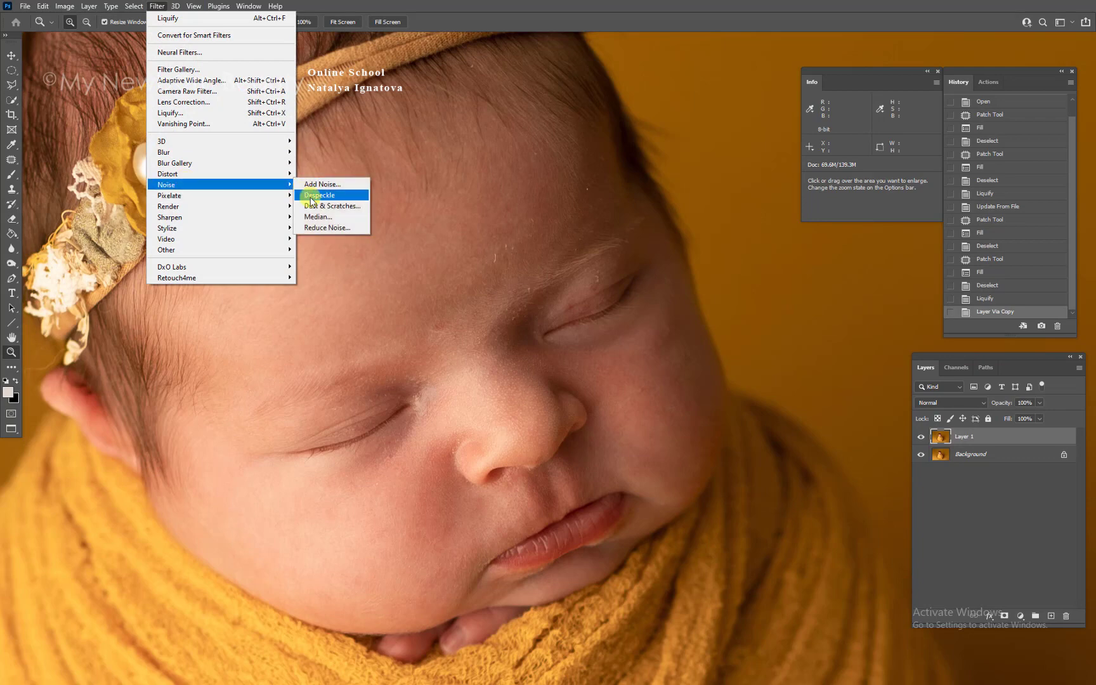
left_click(317, 205)
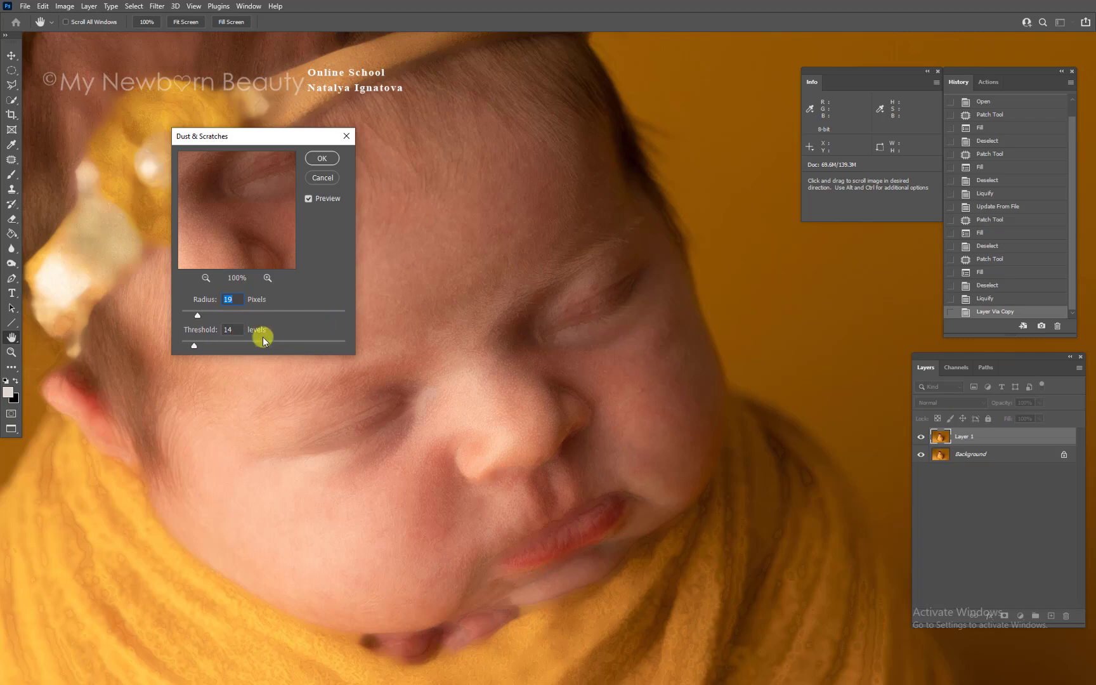
left_click_drag(192, 347, 210, 345)
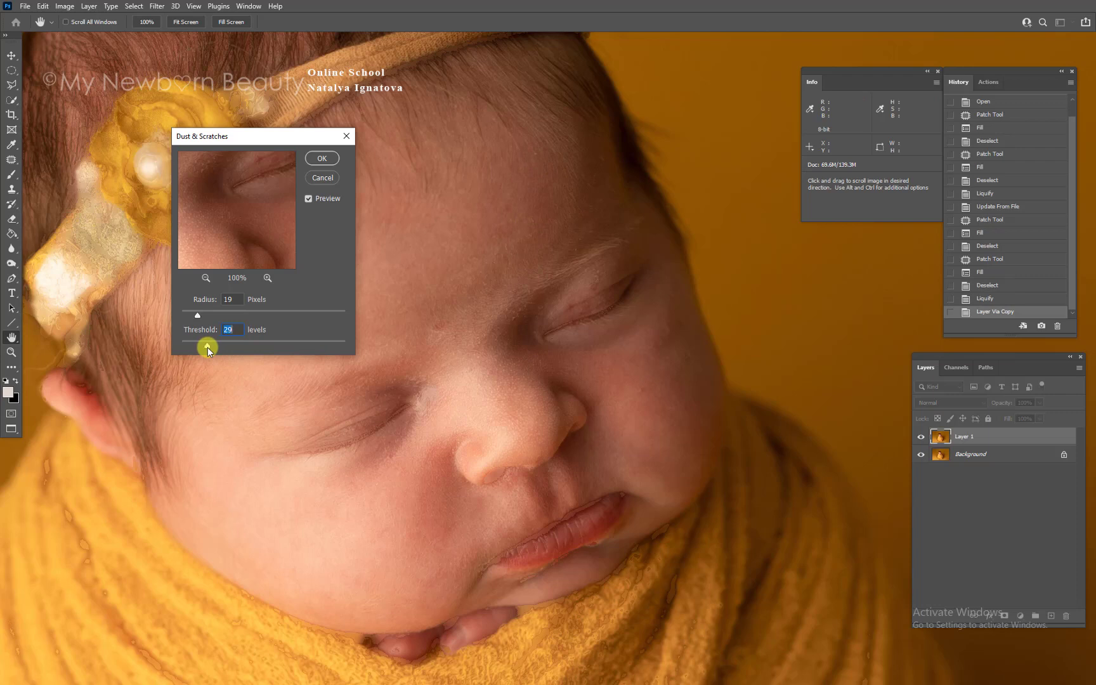
left_click_drag(207, 347, 209, 349)
left_click(322, 158)
Step: Add a layer mask to the filtered copy and invert it to black, hiding the Dust & Scratches effect
key("z")
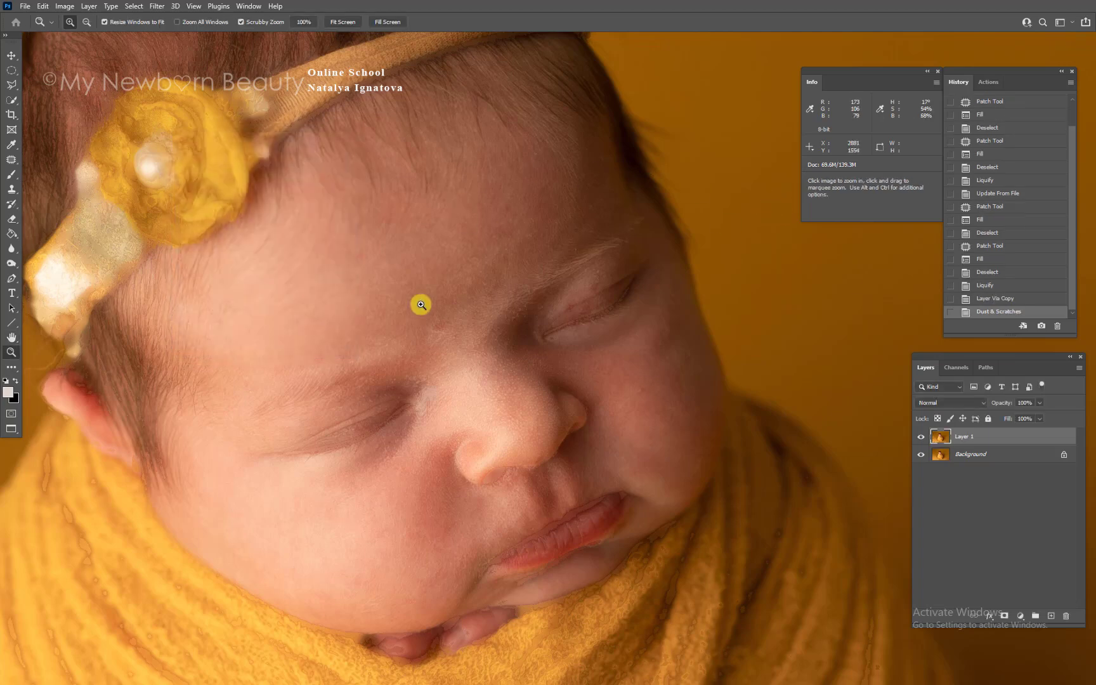
left_click(1005, 613)
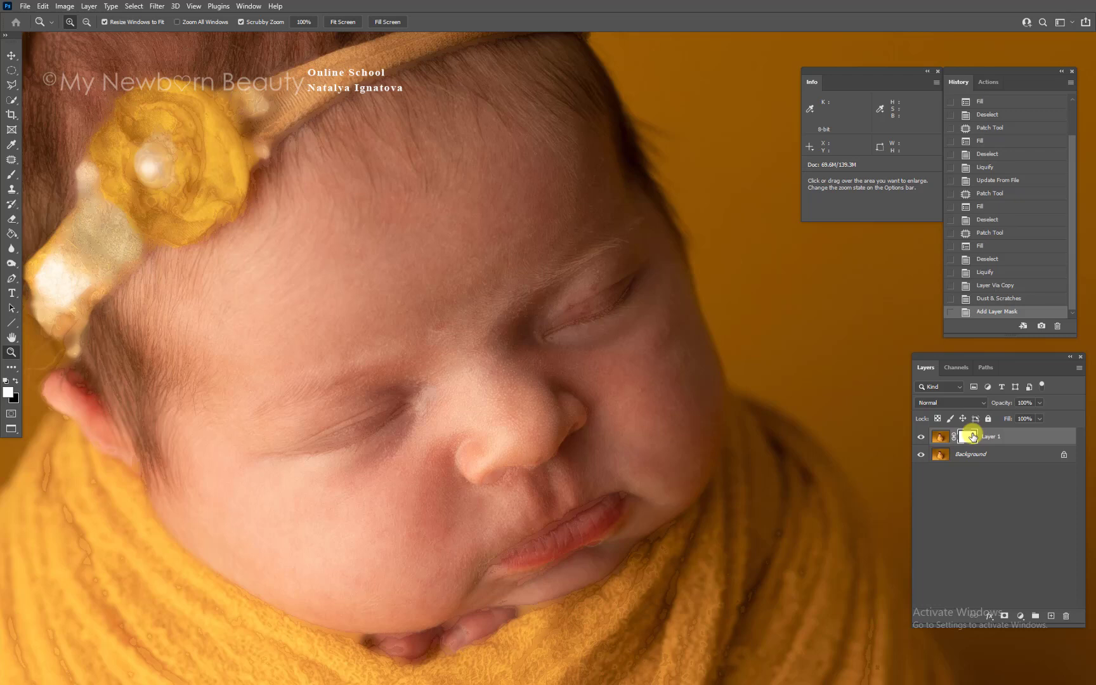
key("ctrl+i")
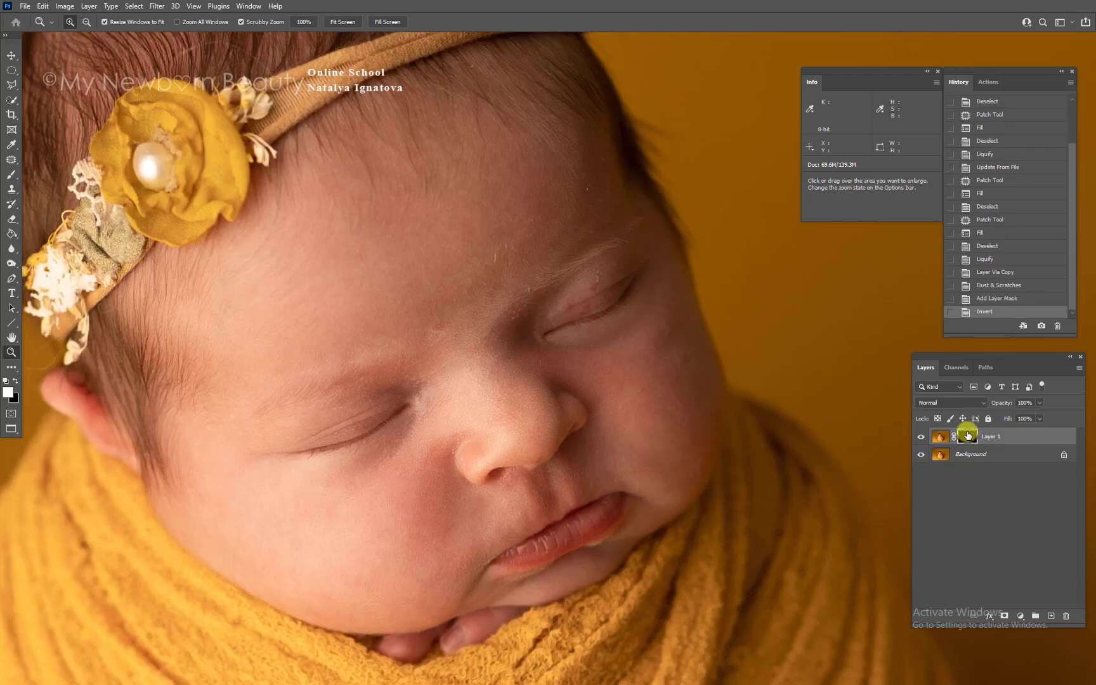
Step: Paint white on the mask over the specks on the baby's forehead, using a brush size of 20 and 15
key("b")
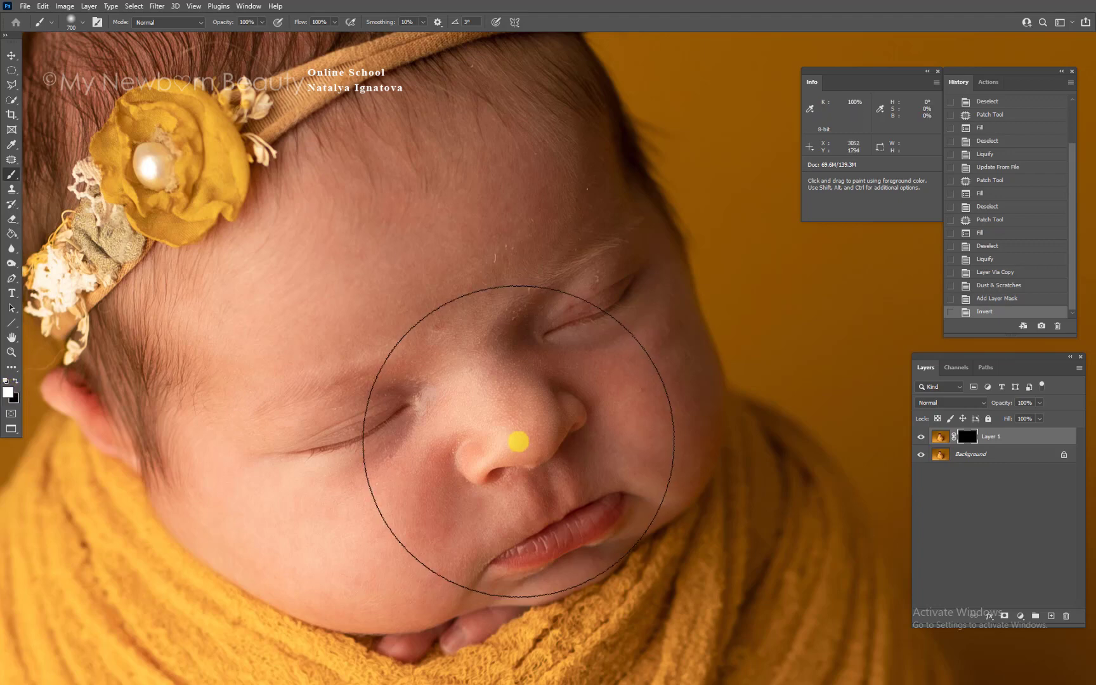
key("bracketleft")
key("bracketleft")
key("bracketleft")
key("bracketleft")
key("bracketleft")
key("bracketleft")
key("bracketleft")
key("bracketleft")
key("bracketleft")
key("bracketleft")
key("bracketleft")
key("bracketleft")
key("bracketleft")
key("bracketleft")
key("bracketleft")
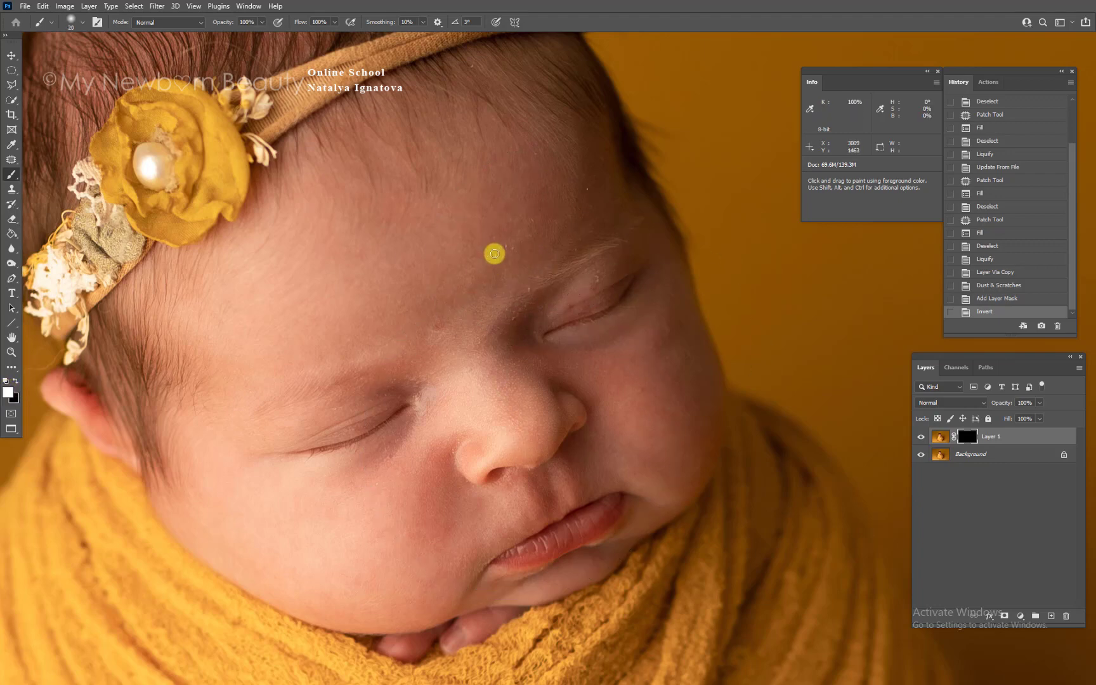
left_click(494, 257)
left_click(504, 245)
left_click(521, 220)
key("bracketleft")
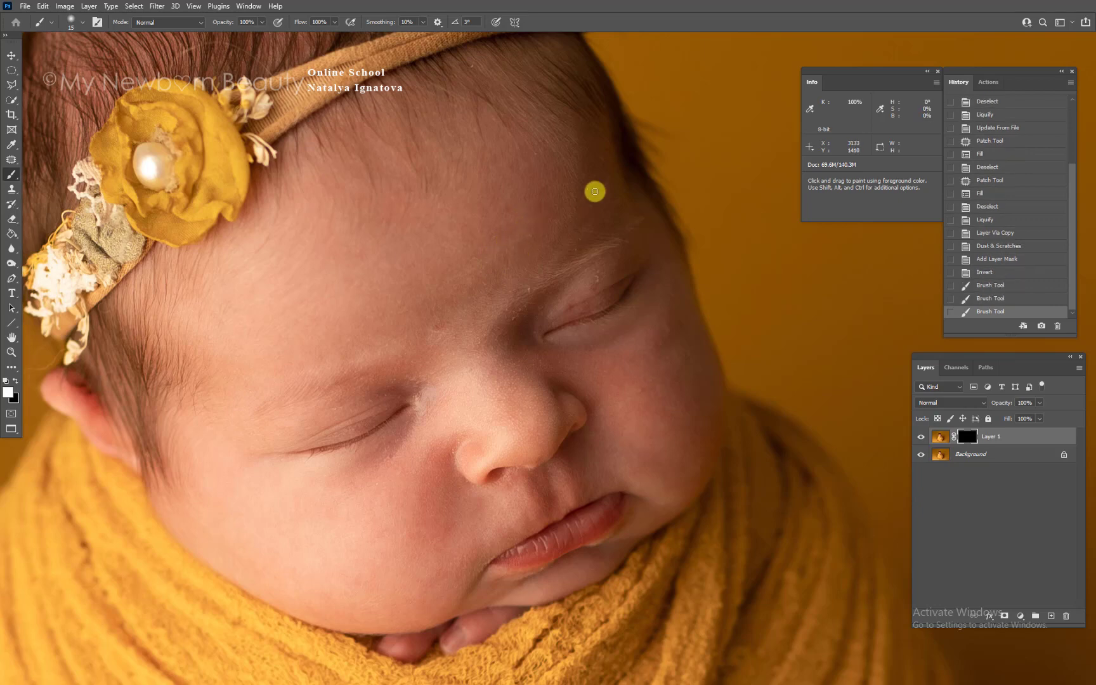
left_click(590, 191)
left_click(539, 149)
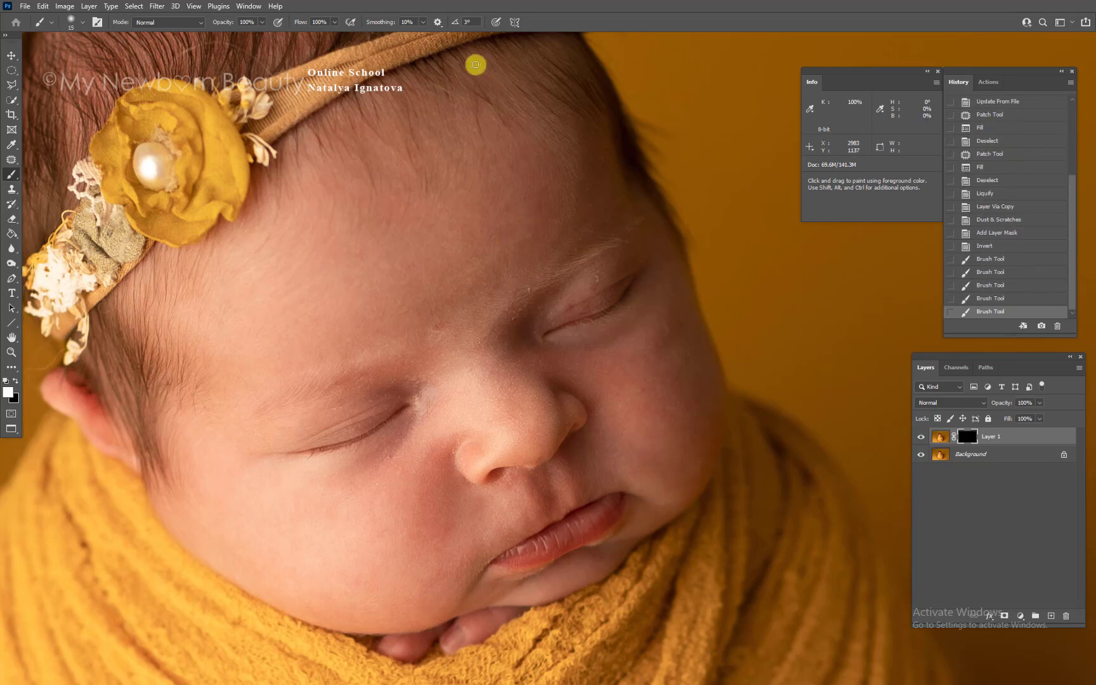
Step: Paint away the remaining specks around the eyebrows, eyelids and cheek on the layer mask with the size 15 brush
left_click(595, 278)
left_click(595, 283)
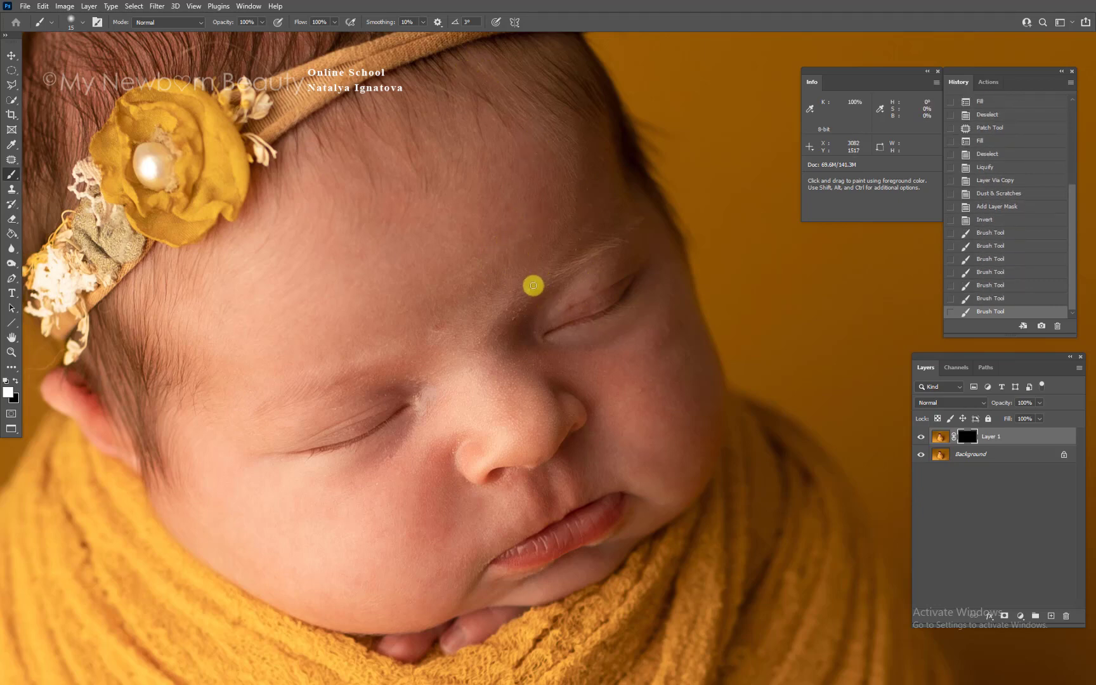
left_click(599, 225)
left_click(560, 254)
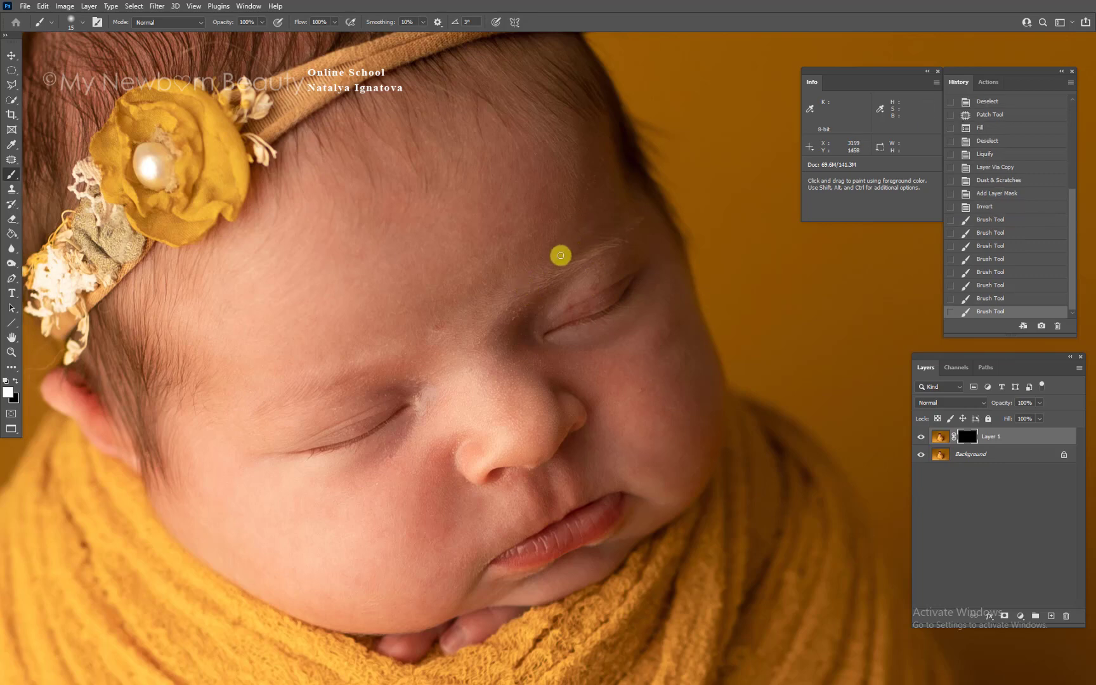
left_click(384, 460)
left_click(374, 491)
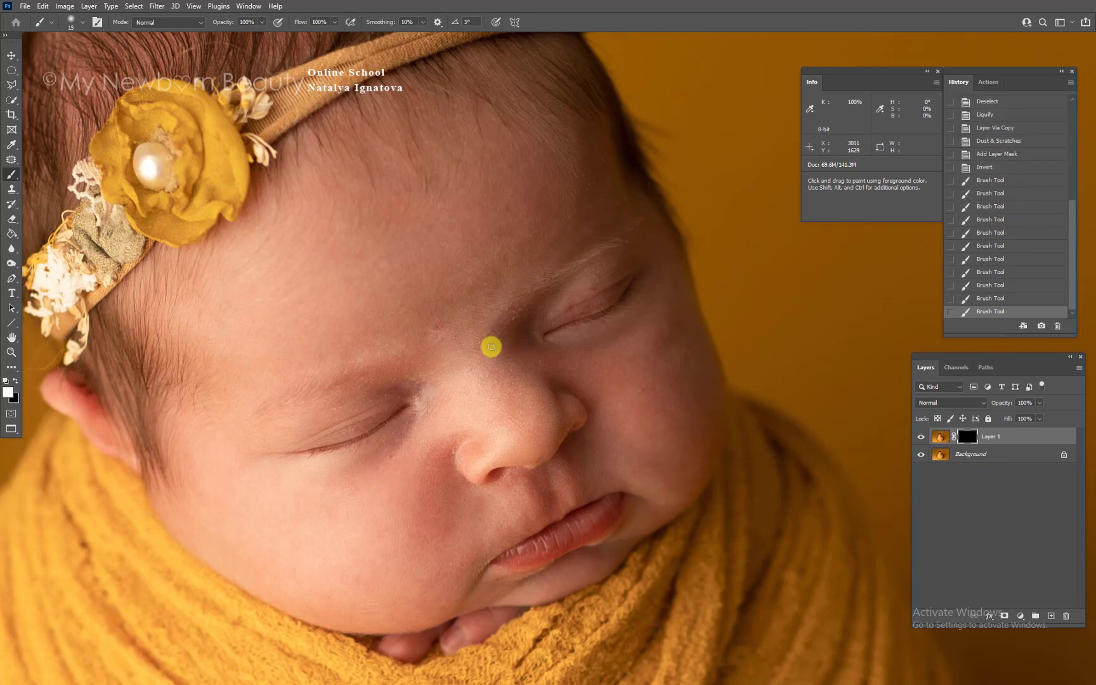
left_click(328, 409)
left_click(378, 394)
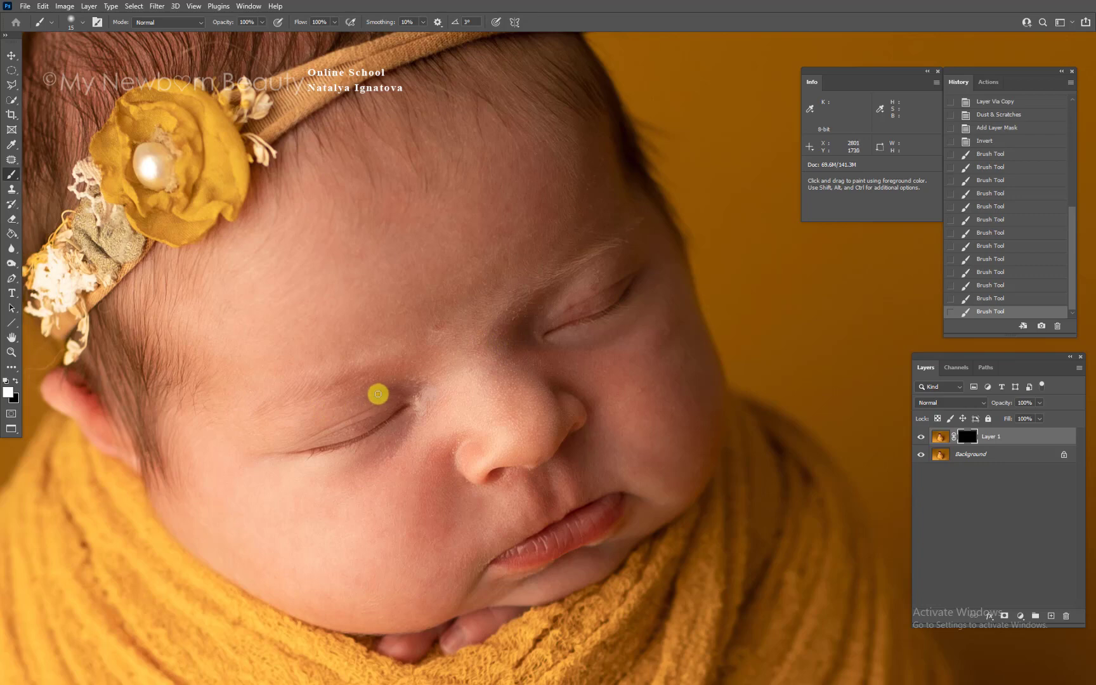
left_click(394, 392)
Step: Merge the visible layers and patch out the stray thread hanging below the wrap with clean background
key("z")
left_click(499, 314, "alt")
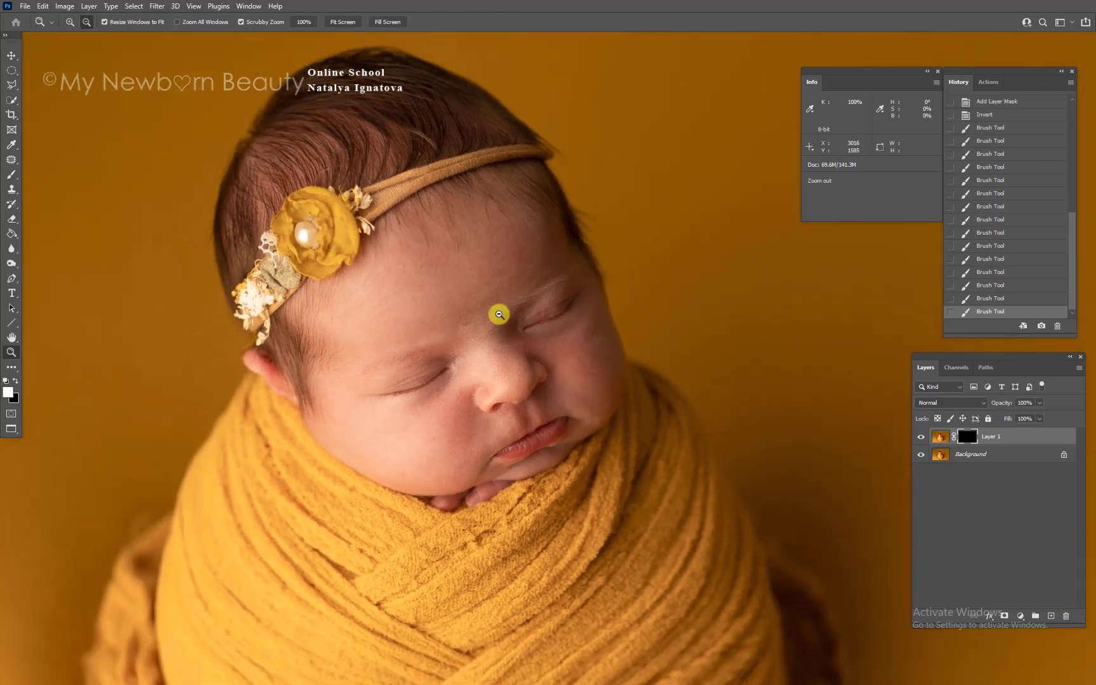
left_click(597, 425, "alt")
left_click(607, 462, "alt")
left_click(773, 450, "alt")
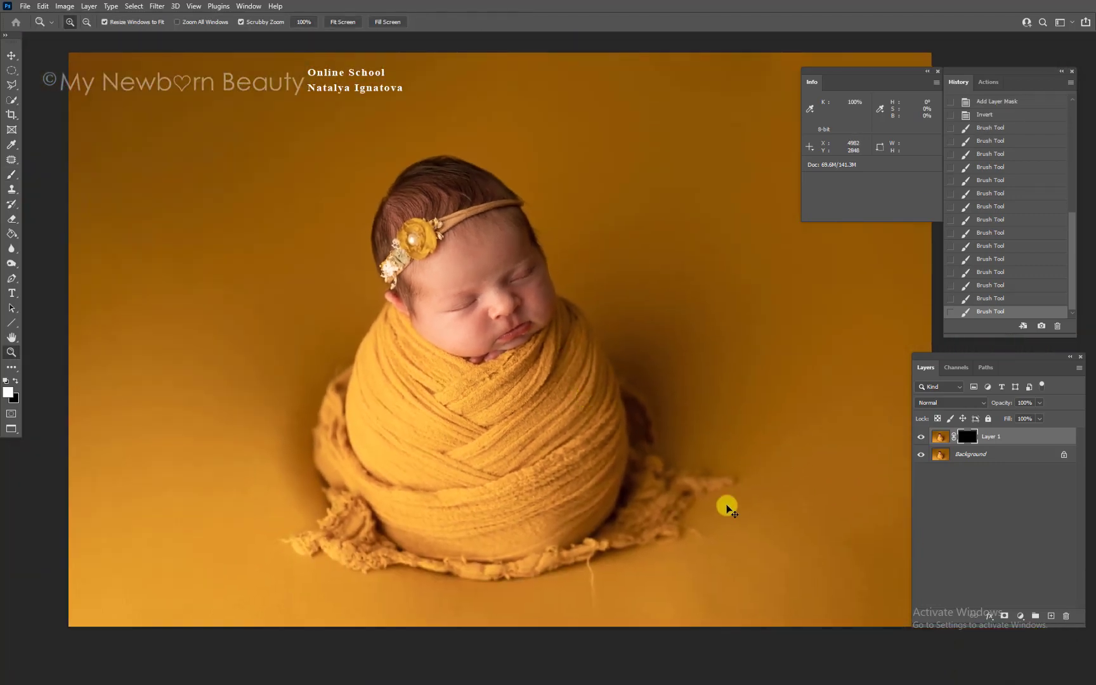
key("ctrl+shift+e")
key("j")
mouse_move(607, 585)
left_mouse_down()
mouse_move(591, 568)
mouse_move(587, 589)
mouse_move(605, 609)
left_mouse_up()
mouse_move(599, 593)
left_mouse_down()
mouse_move(673, 582)
mouse_move(693, 599)
left_mouse_up()
key("ctrl+d")
key("z")
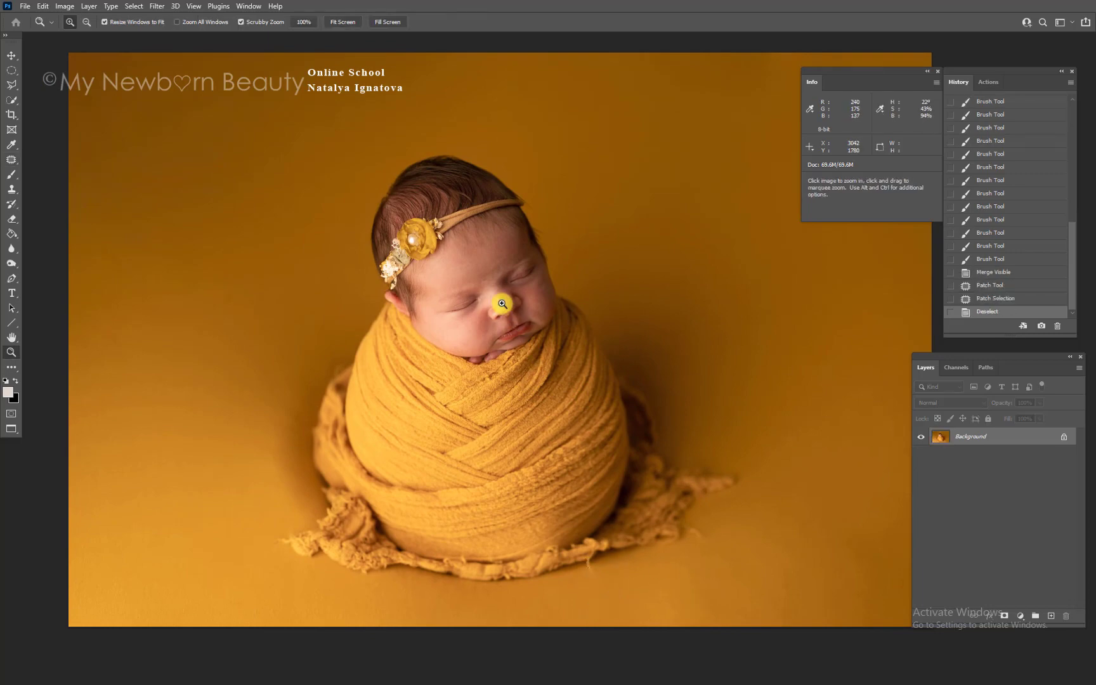
Step: Move the Info and Layers panels closer to the baby and duplicate the merged Background layer
left_click(501, 303)
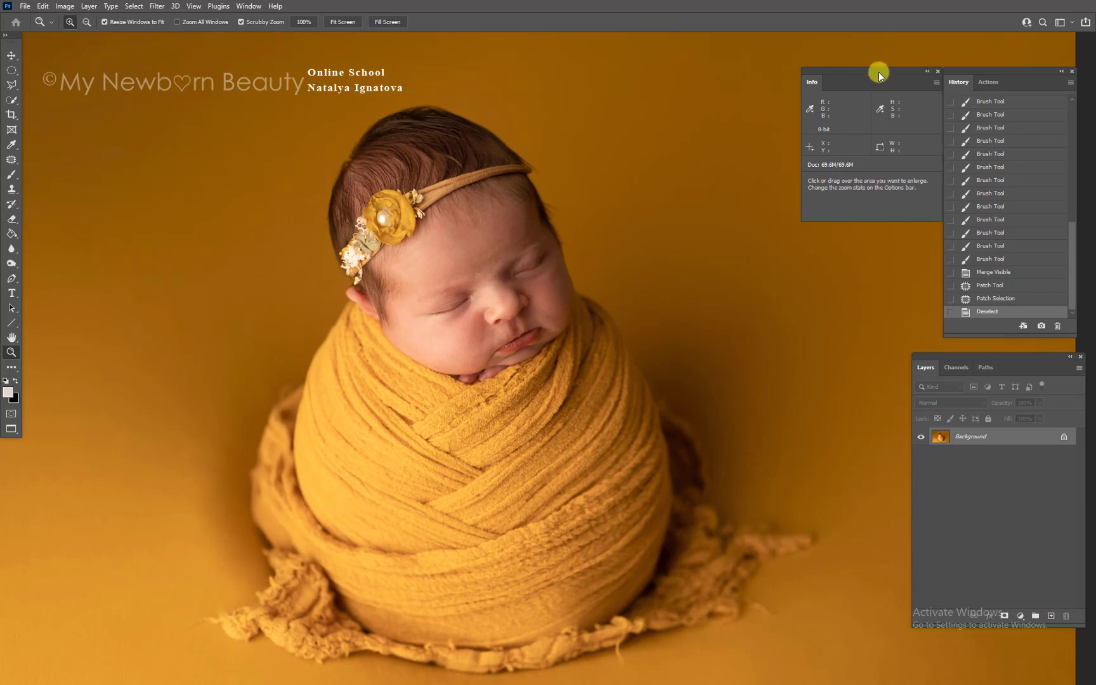
left_click_drag(878, 72, 735, 87)
left_click_drag(1014, 361, 835, 282)
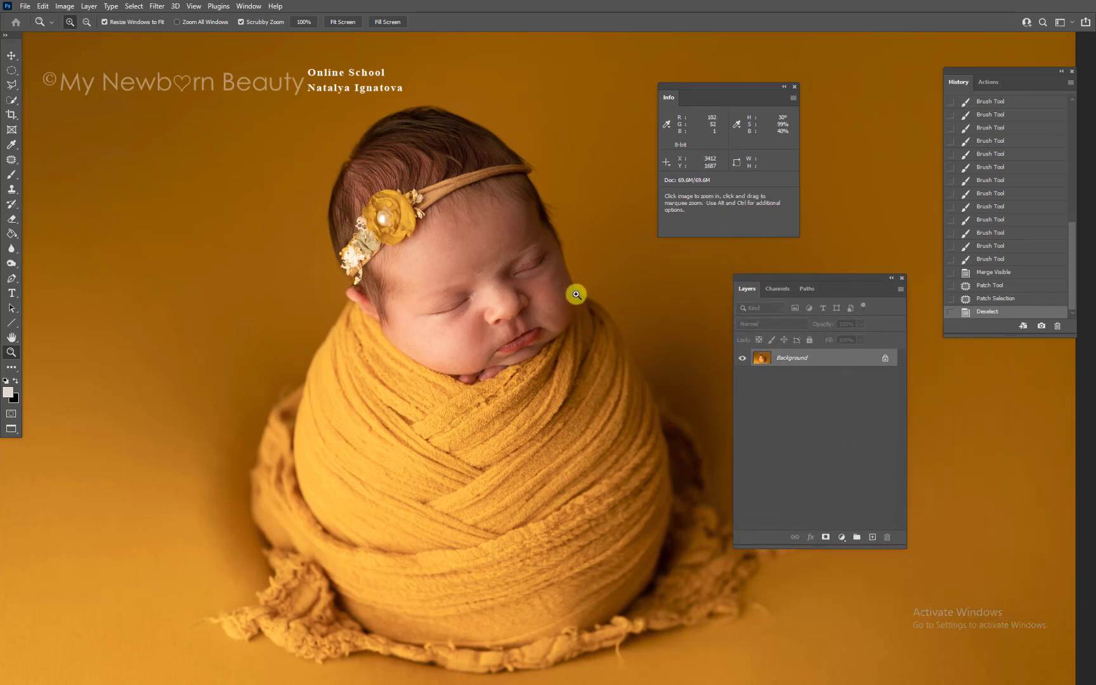
key("ctrl+j")
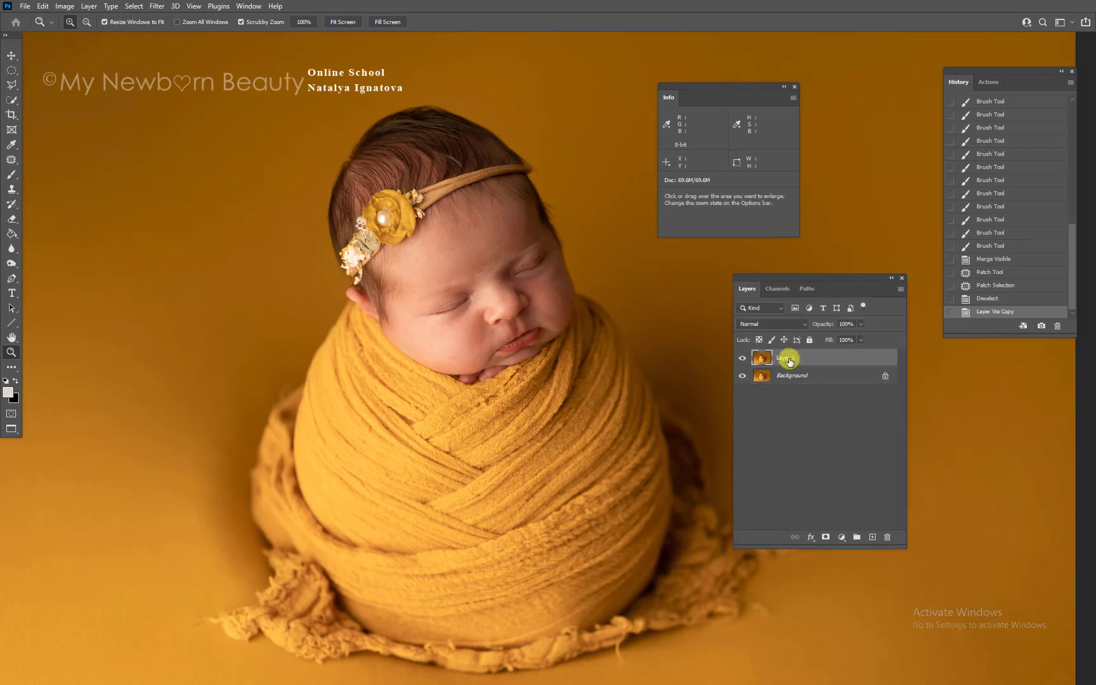
left_click(842, 538)
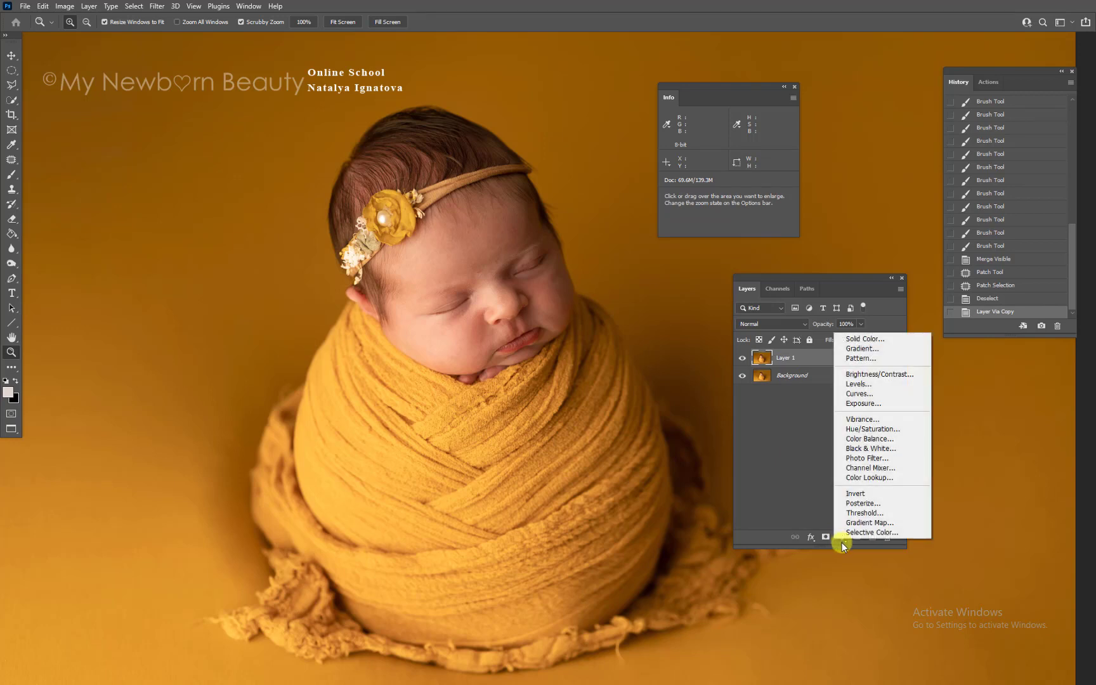
left_click(773, 414)
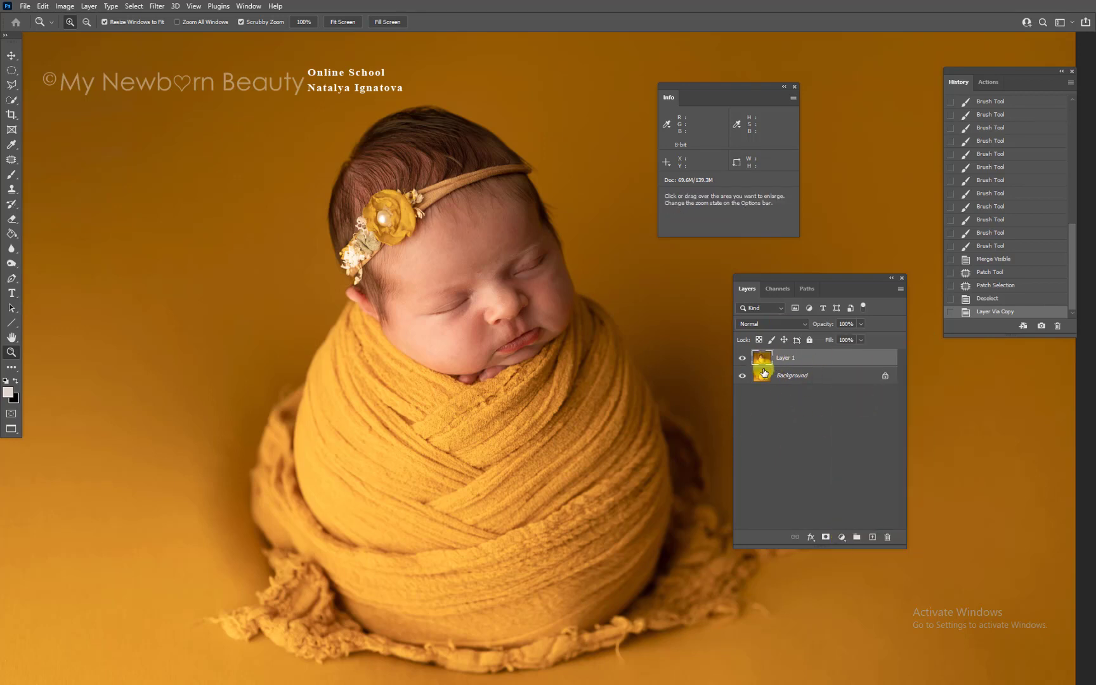
Step: Apply Hue/Saturation to the Reds, temporarily shifting hue to -180 to narrow the range to 345°/349° and 14°\17°, with a final hue of 2
key("ctrl+u")
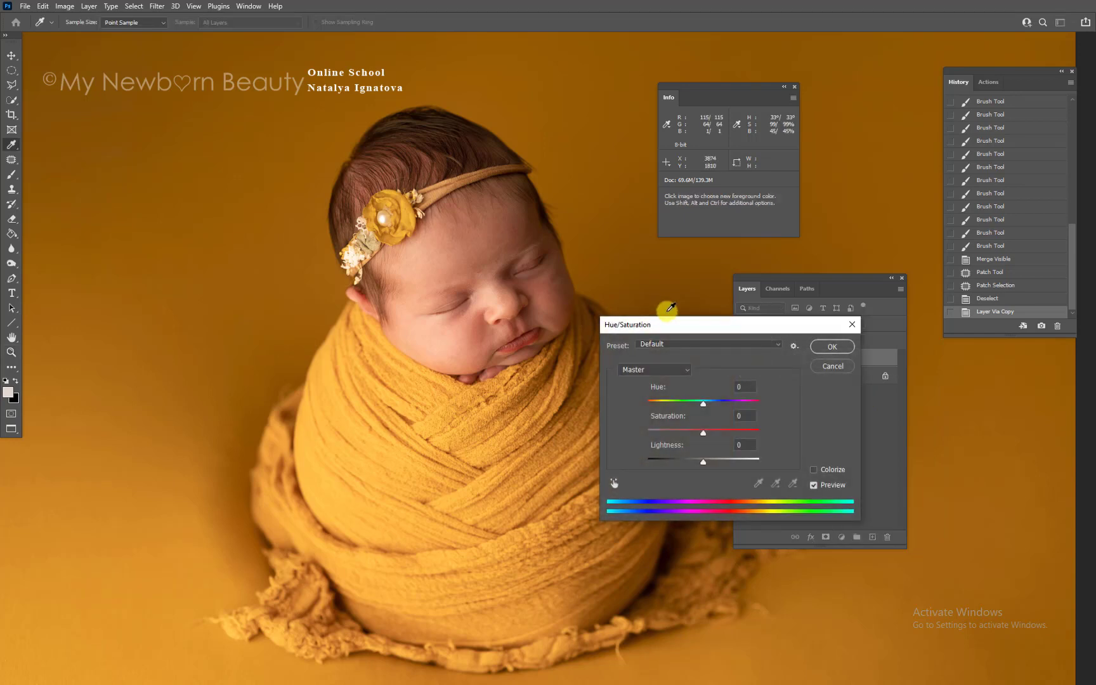
left_click_drag(682, 321, 695, 304)
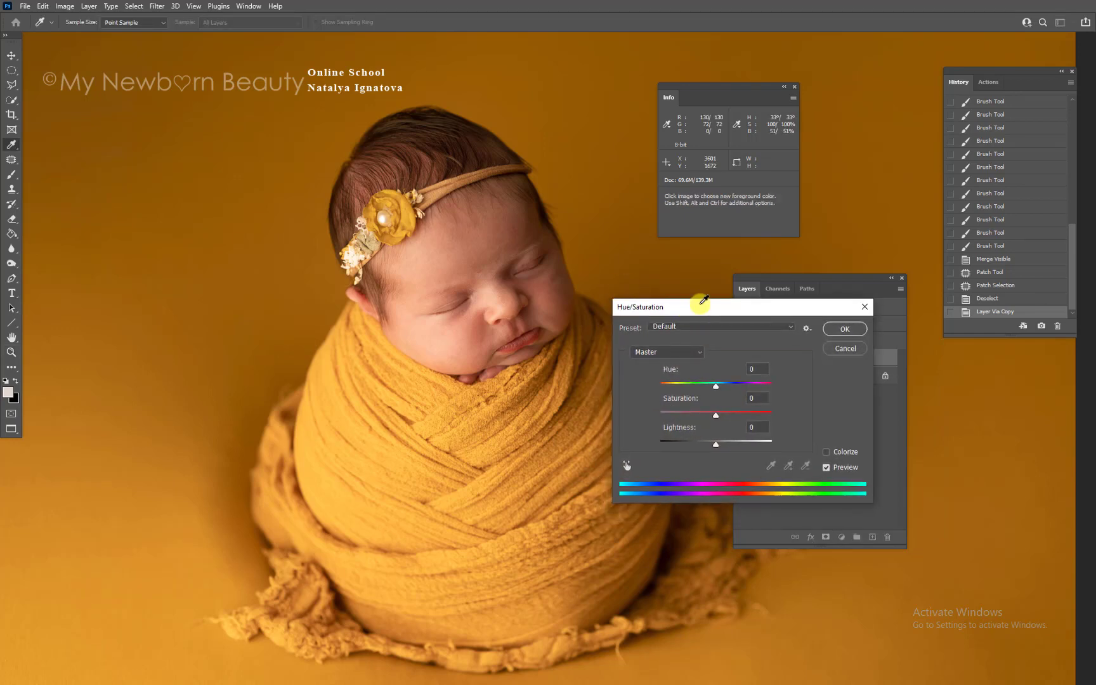
left_click(647, 352)
left_click(647, 361)
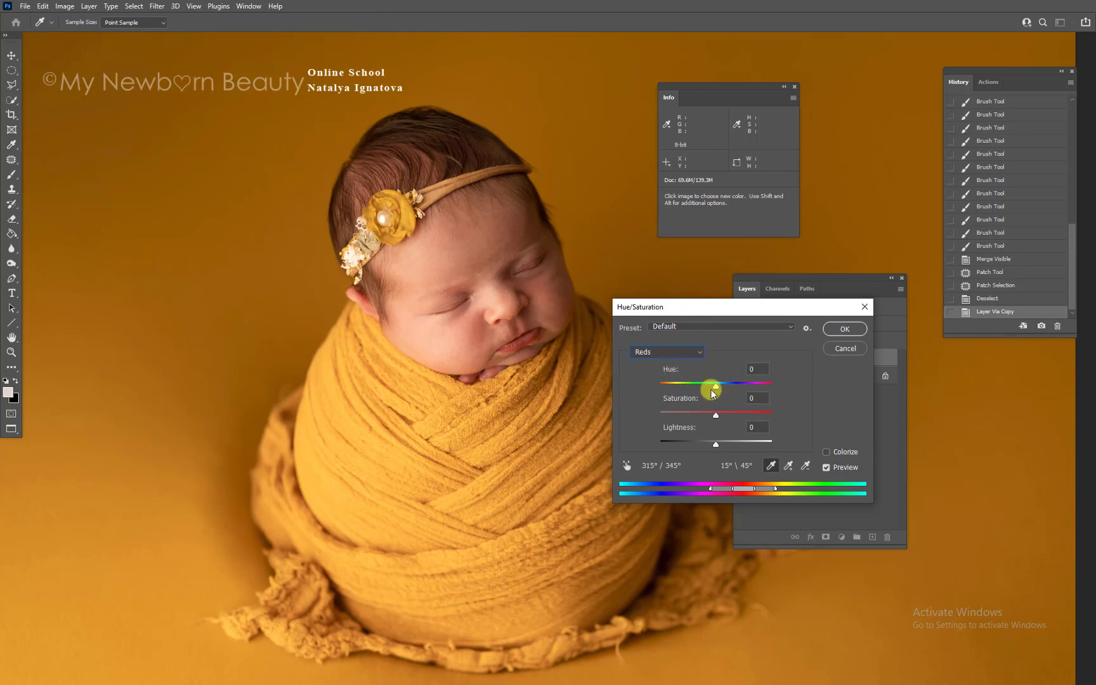
left_click_drag(717, 391, 660, 385)
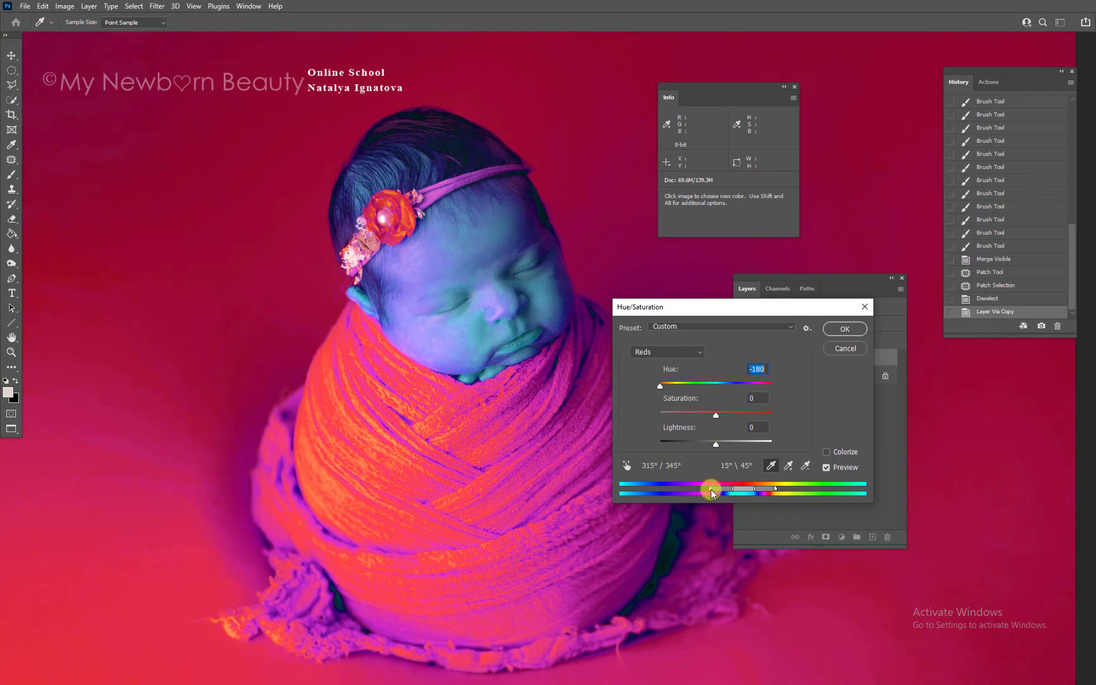
left_click_drag(711, 488, 718, 489)
left_click_drag(773, 492, 754, 496)
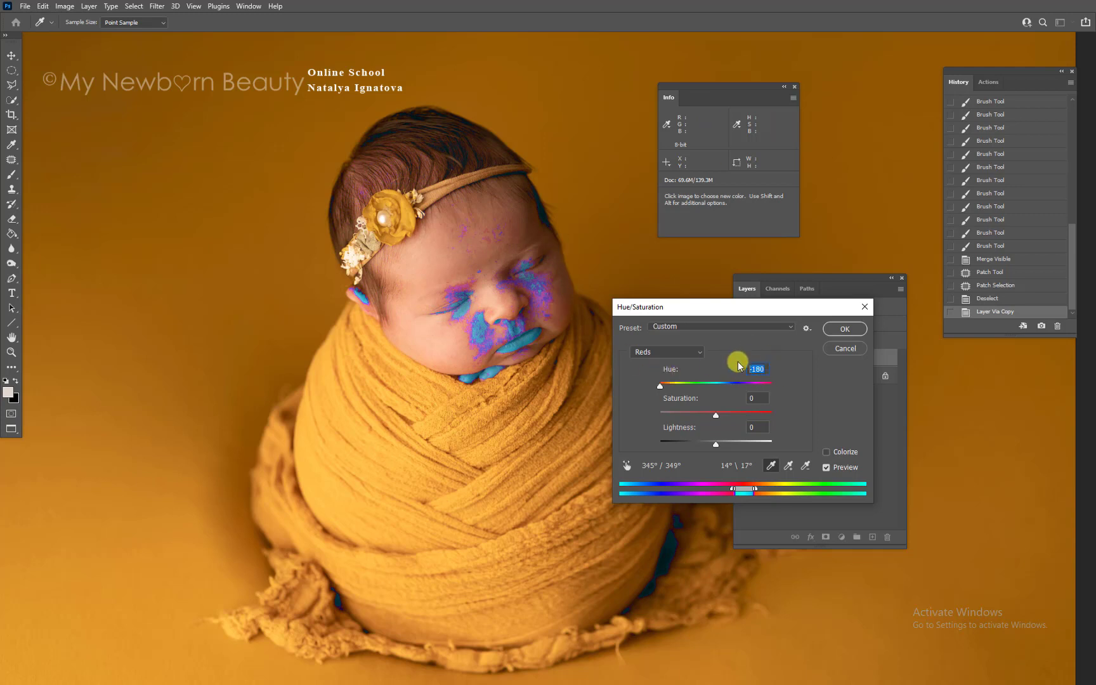
type("2")
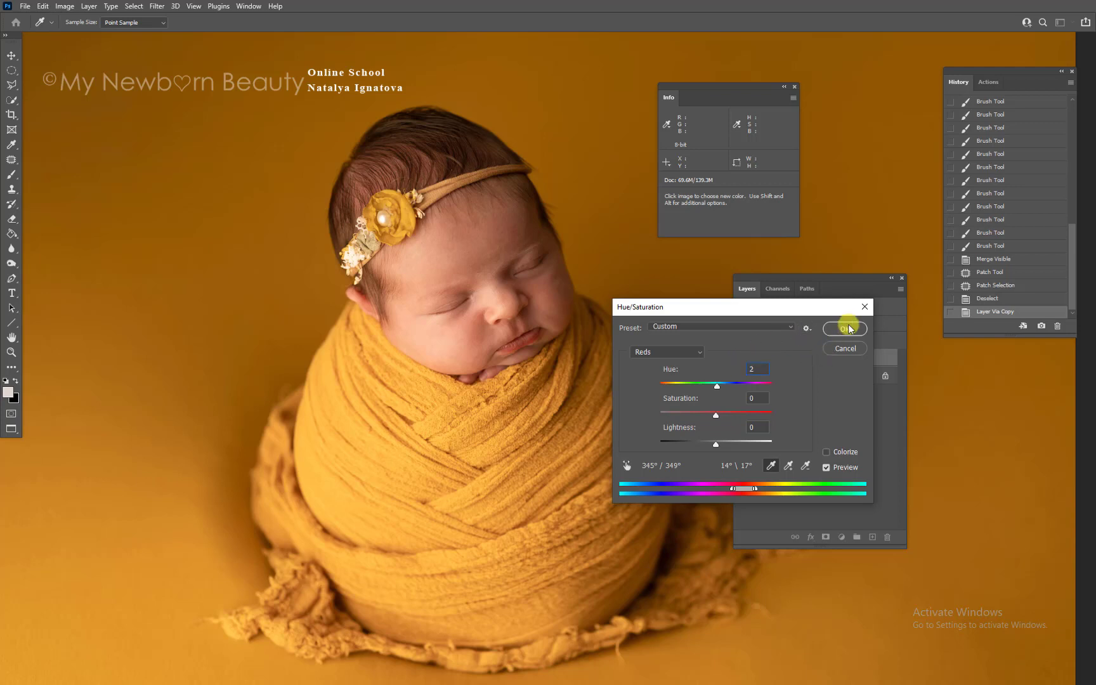
left_click(846, 329)
Step: Compare the photo with and without the red hue correction on Layer 1, and merge the visible layers
left_click(742, 358)
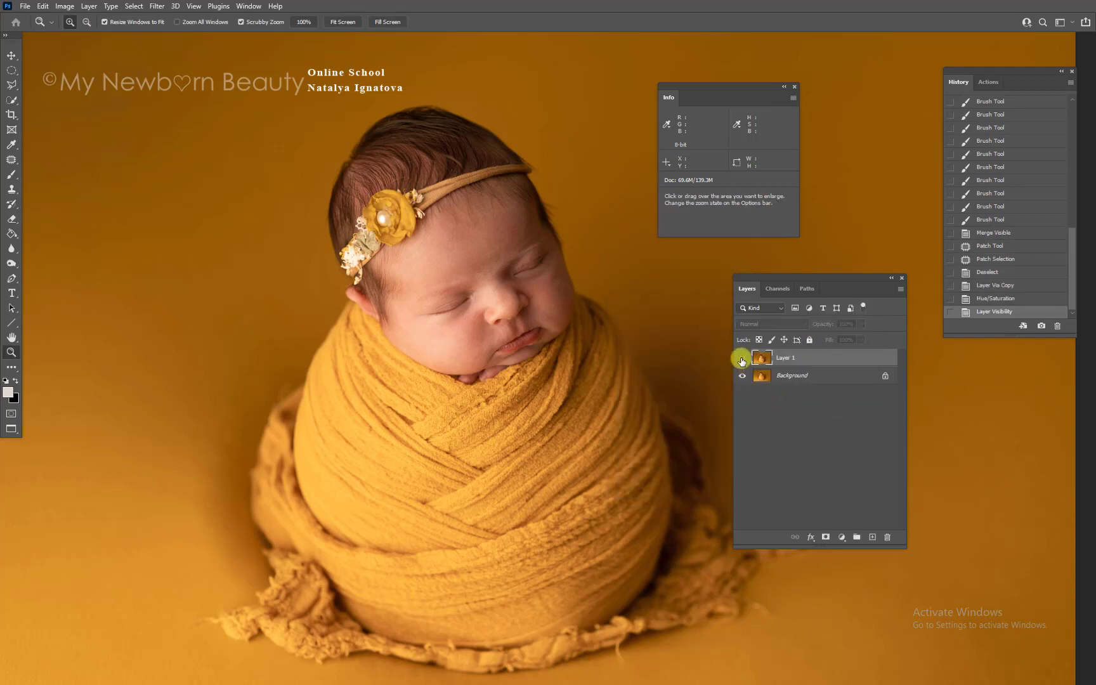
left_click(742, 358)
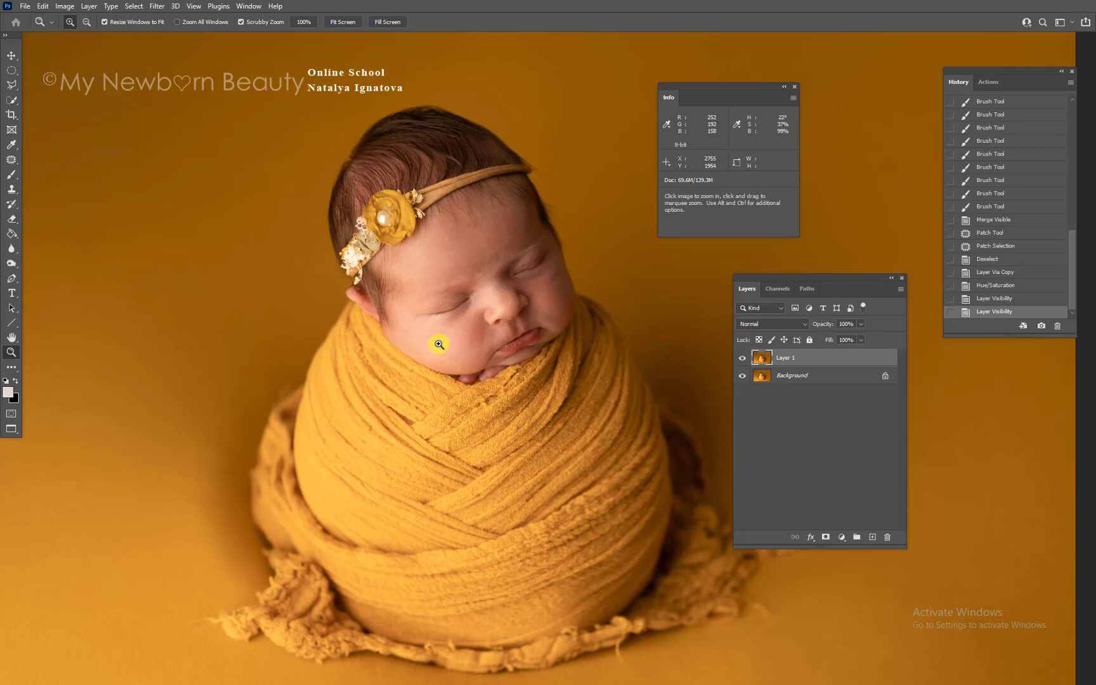
left_click(743, 359)
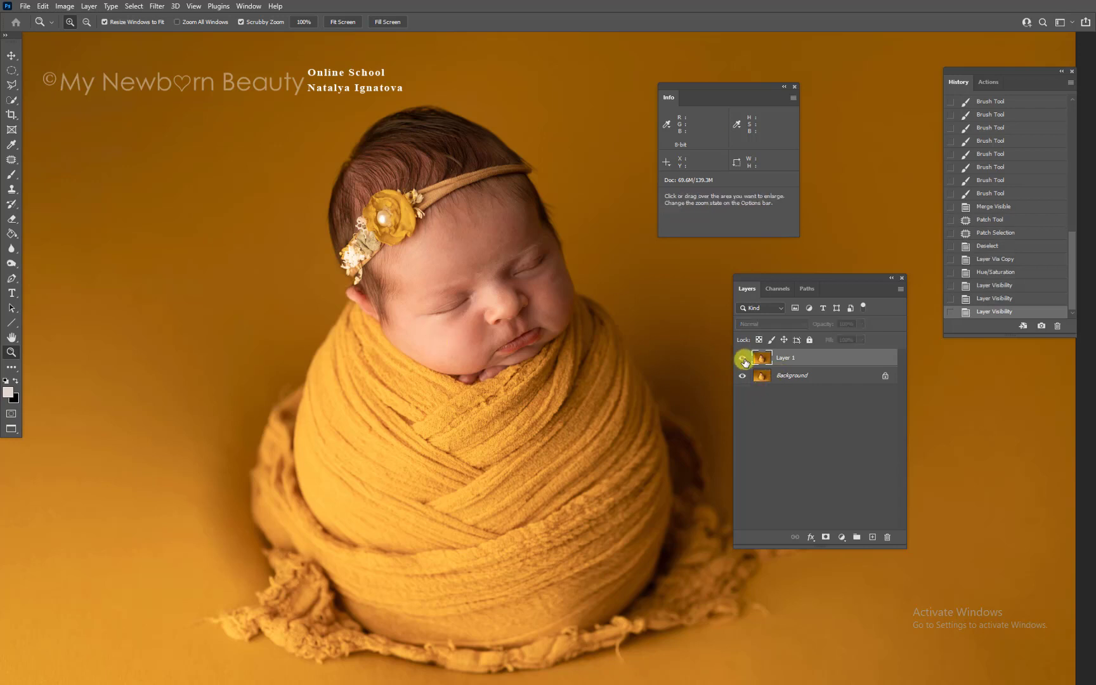
left_click(744, 359)
key("ctrl+shift+e")
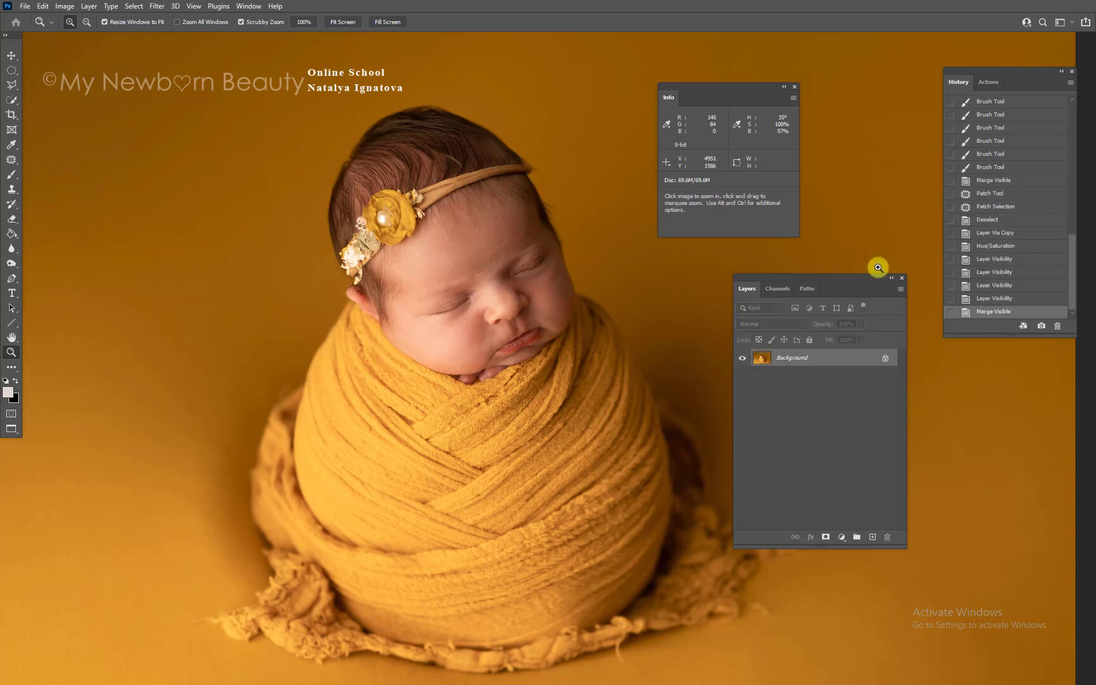
left_click_drag(857, 283, 919, 305)
left_click_drag(456, 293, 648, 359)
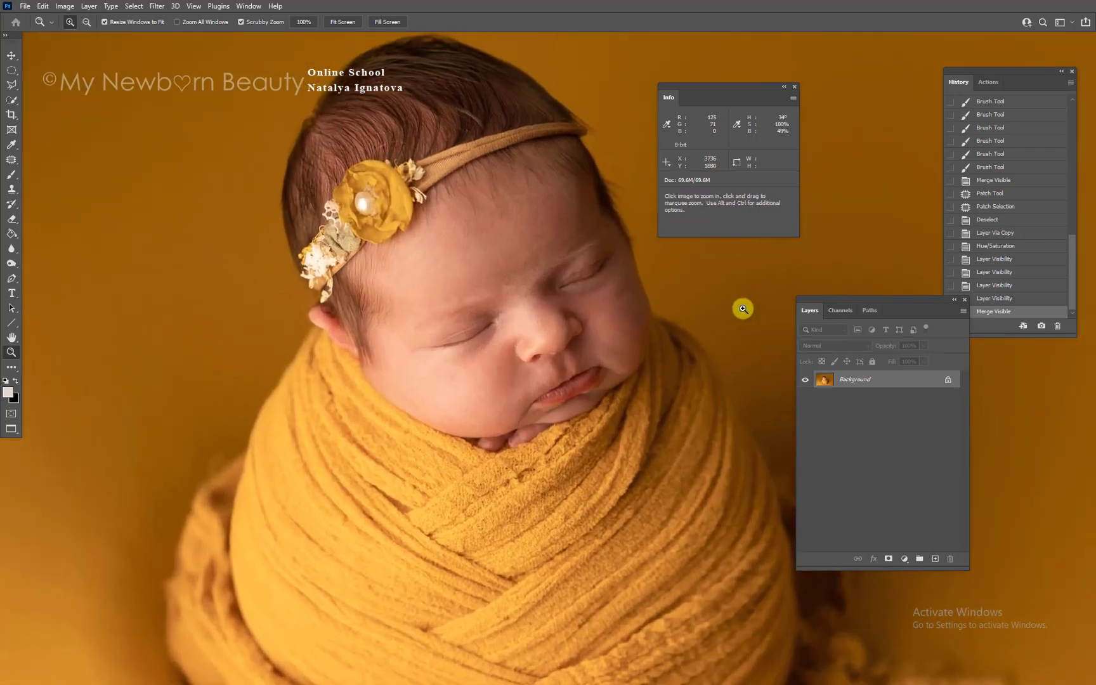
Step: Patch the small blemishes in the middle of the baby's forehead with clean neighbouring skin and clear the selection
key("j")
mouse_move(509, 276)
left_mouse_down()
mouse_move(508, 292)
mouse_move(502, 285)
left_mouse_up()
left_click(514, 285)
left_click_drag(507, 285, 509, 250)
key("ctrl+d")
Step: Keep the Info panel close to the baby's face and sample the forehead skin colour with the Eyedropper tool
left_click_drag(715, 86, 699, 143)
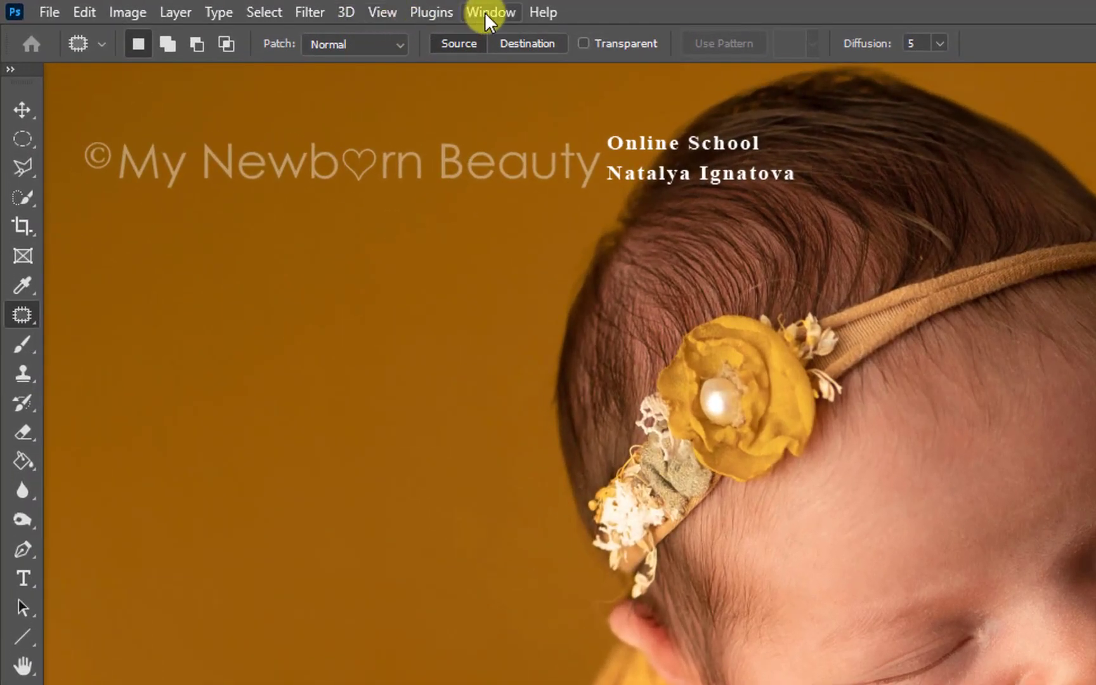
left_click(485, 12)
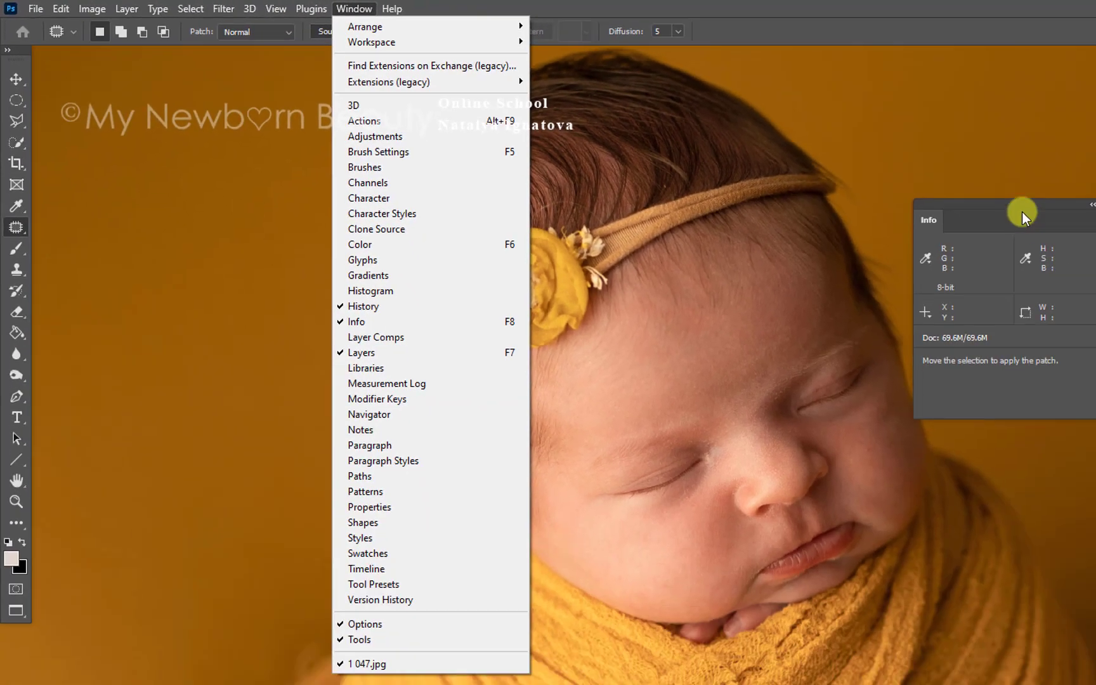
left_click(729, 153)
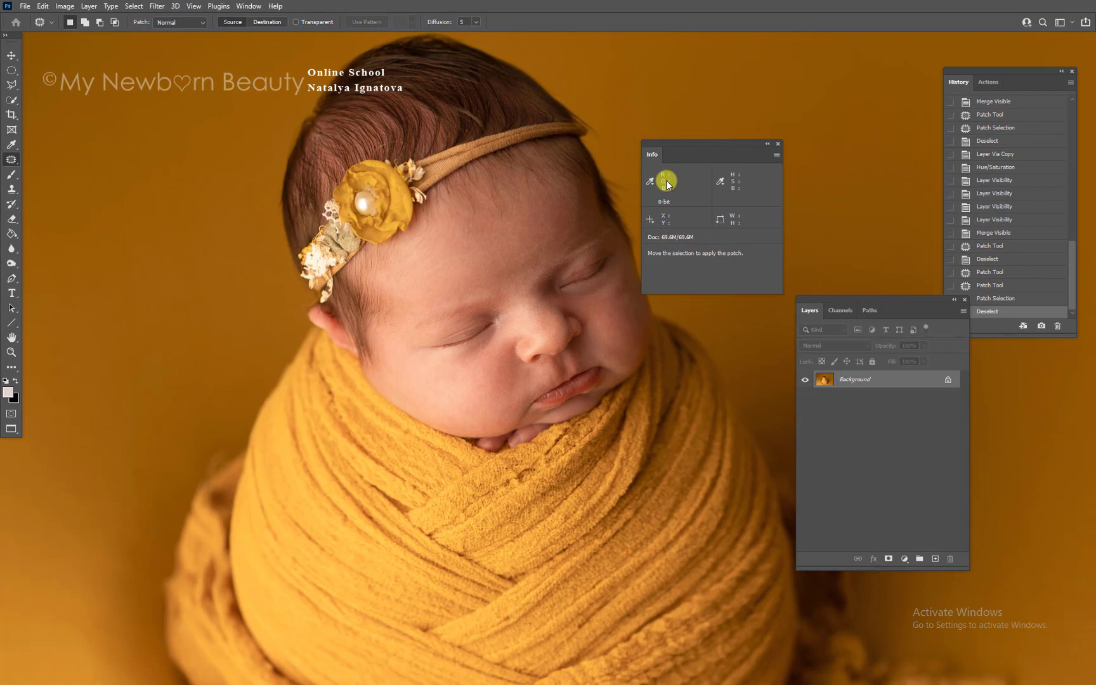
left_click(17, 142)
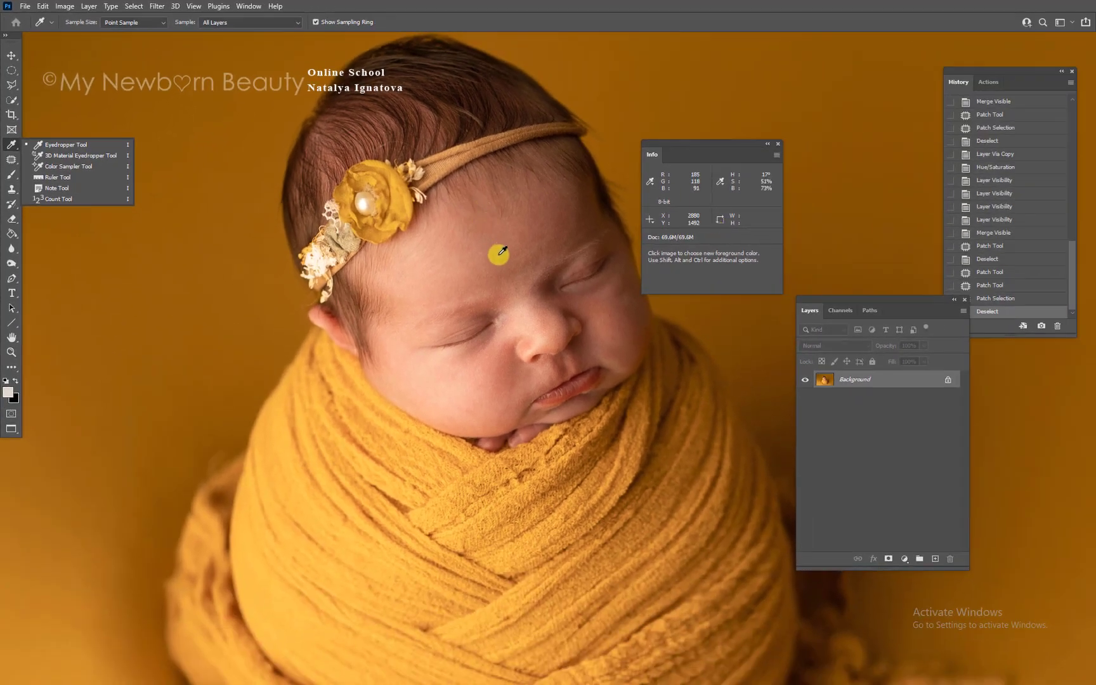
left_click(499, 255)
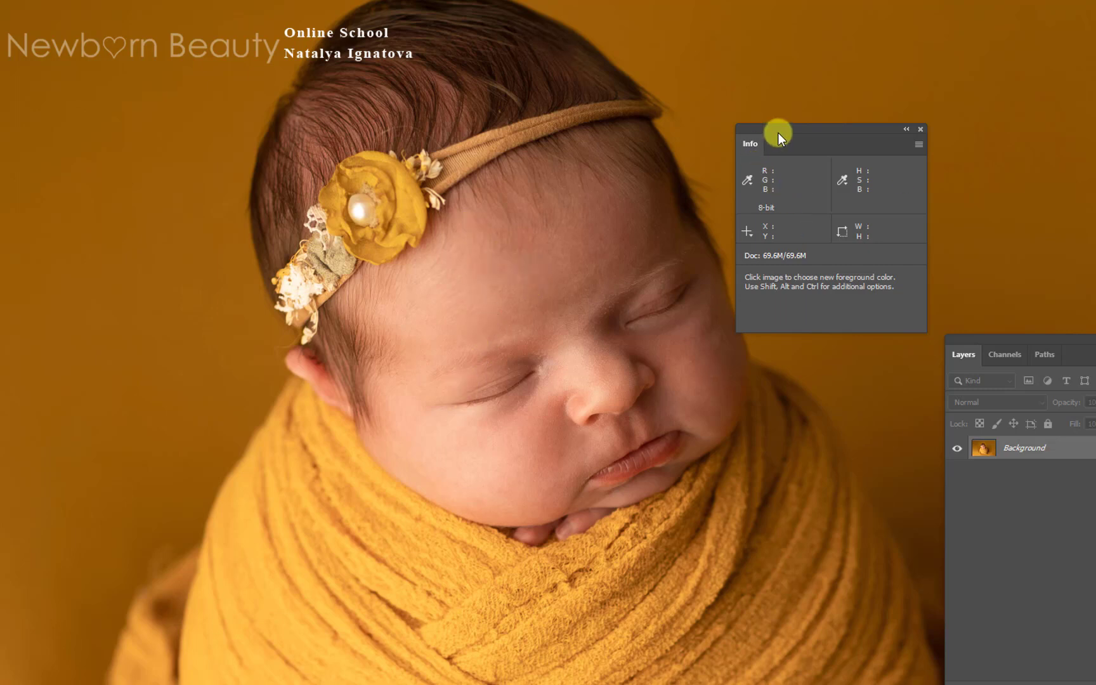
left_click_drag(833, 124, 844, 93)
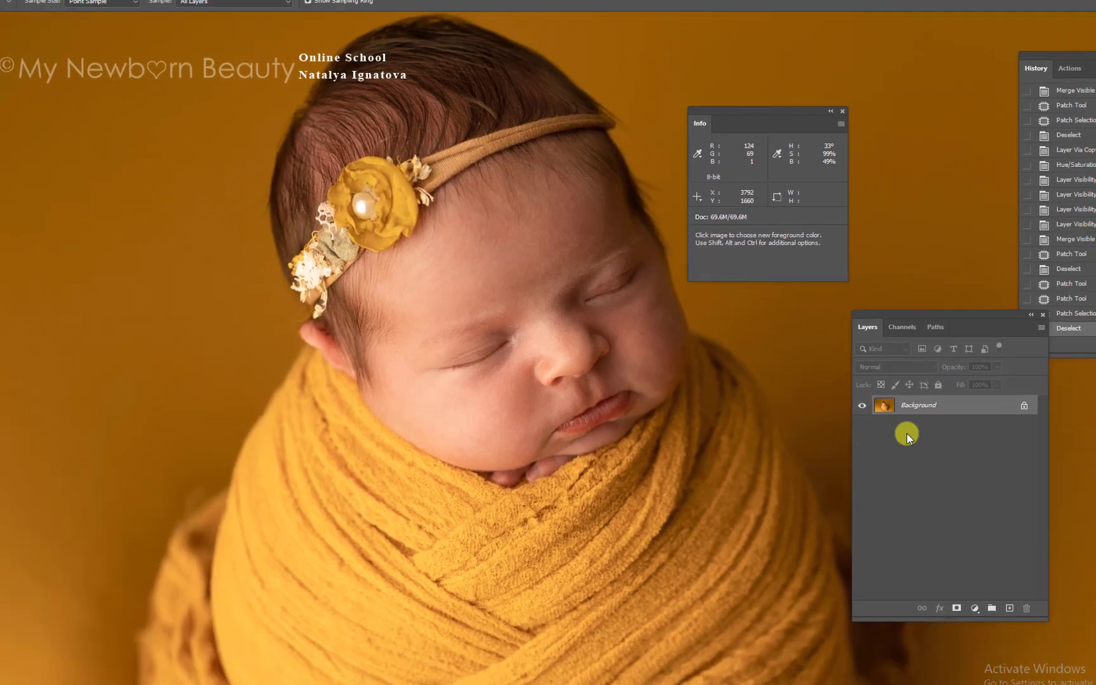
Step: Duplicate the Background layer and apply Color Balance to the copy, adjusting the yellow–blue level for shadows, midtones and highlights
key("ctrl+j")
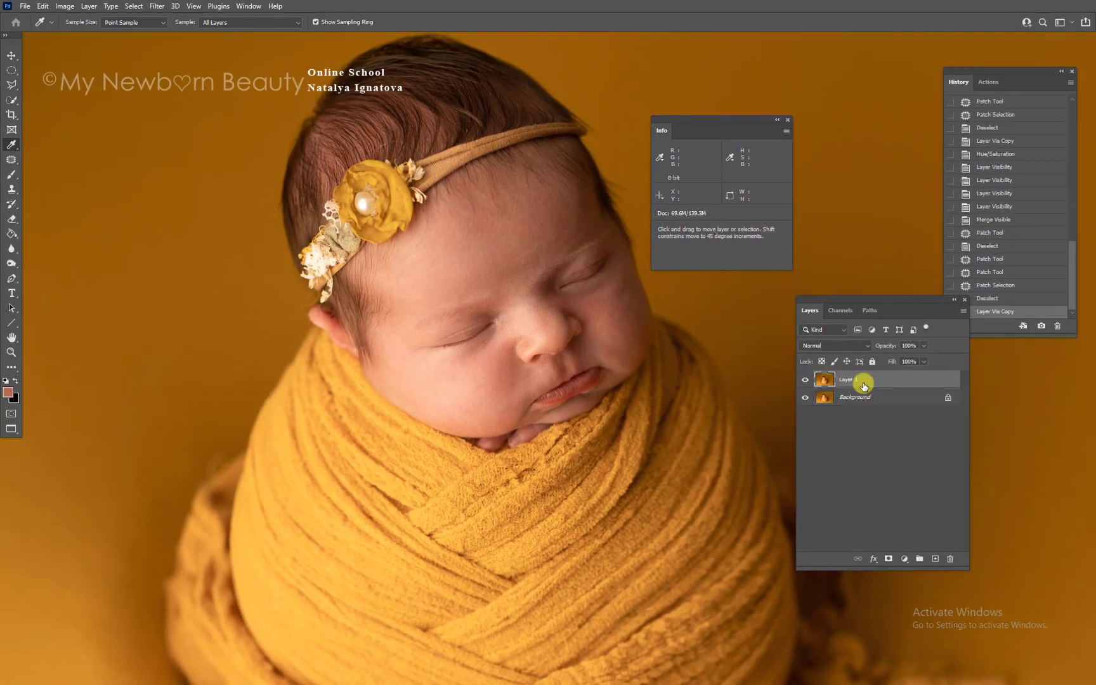
key("ctrl+b")
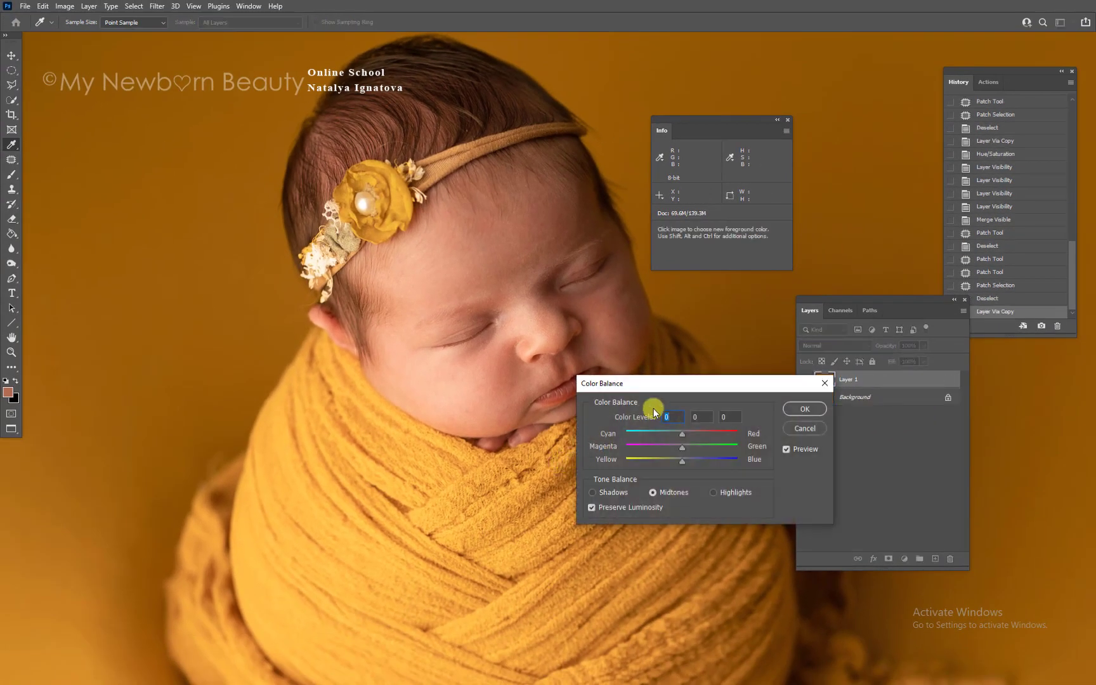
left_click_drag(655, 385, 688, 364)
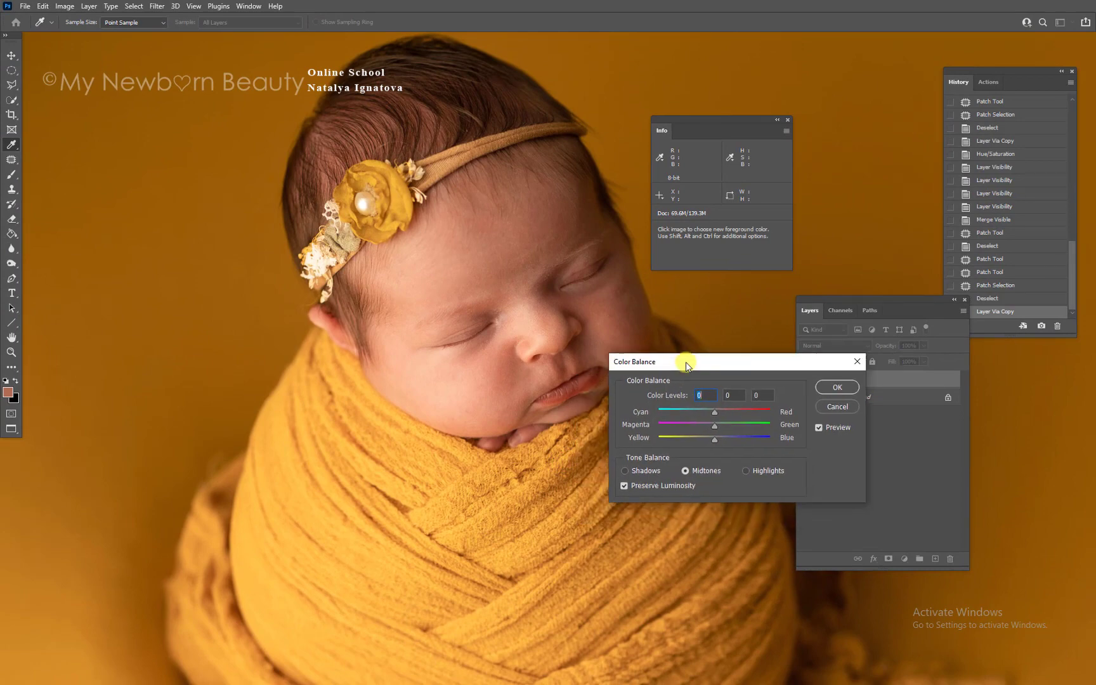
left_click(625, 472)
left_click(763, 395)
left_click(686, 470)
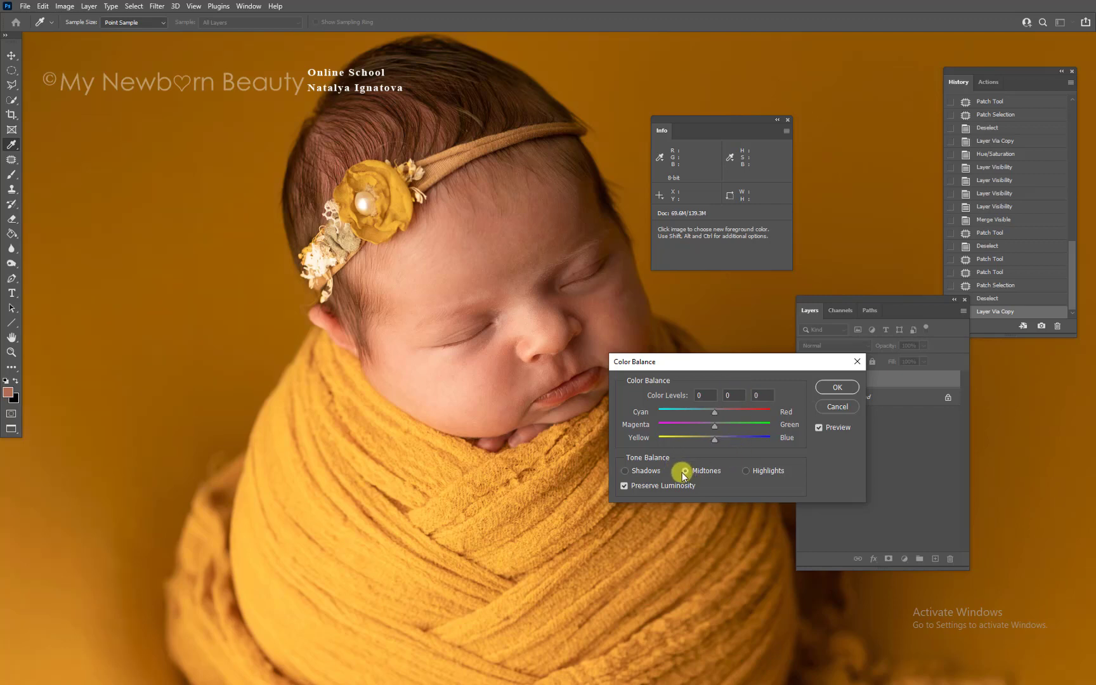
double_click(752, 394)
left_click(748, 473)
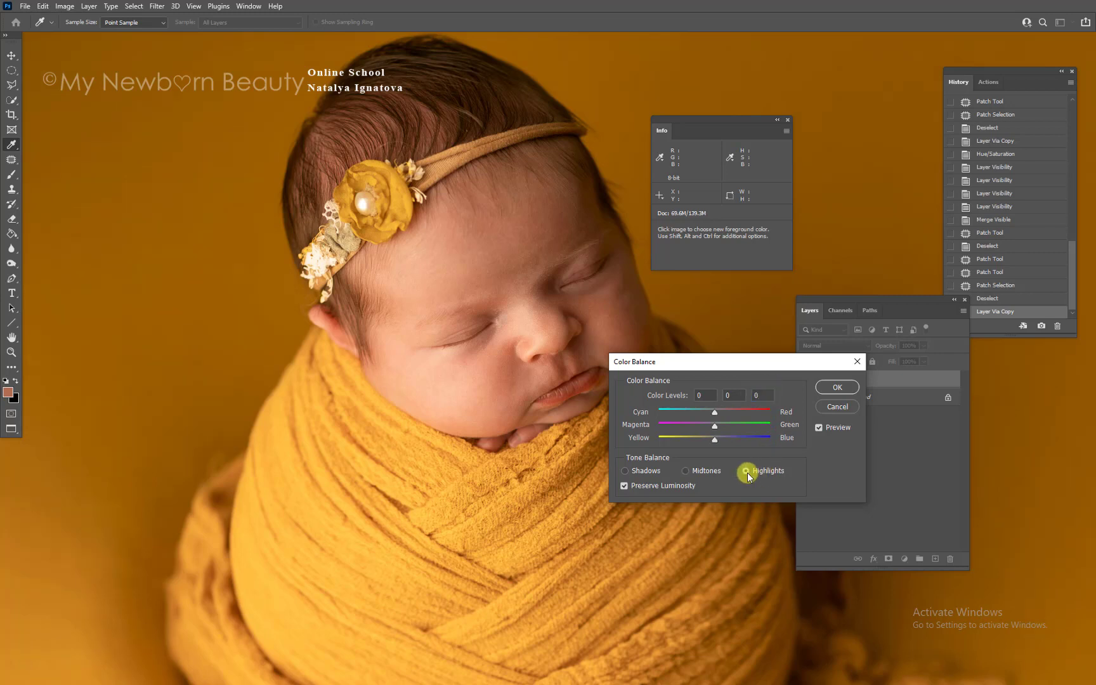
double_click(754, 394)
left_click(837, 387)
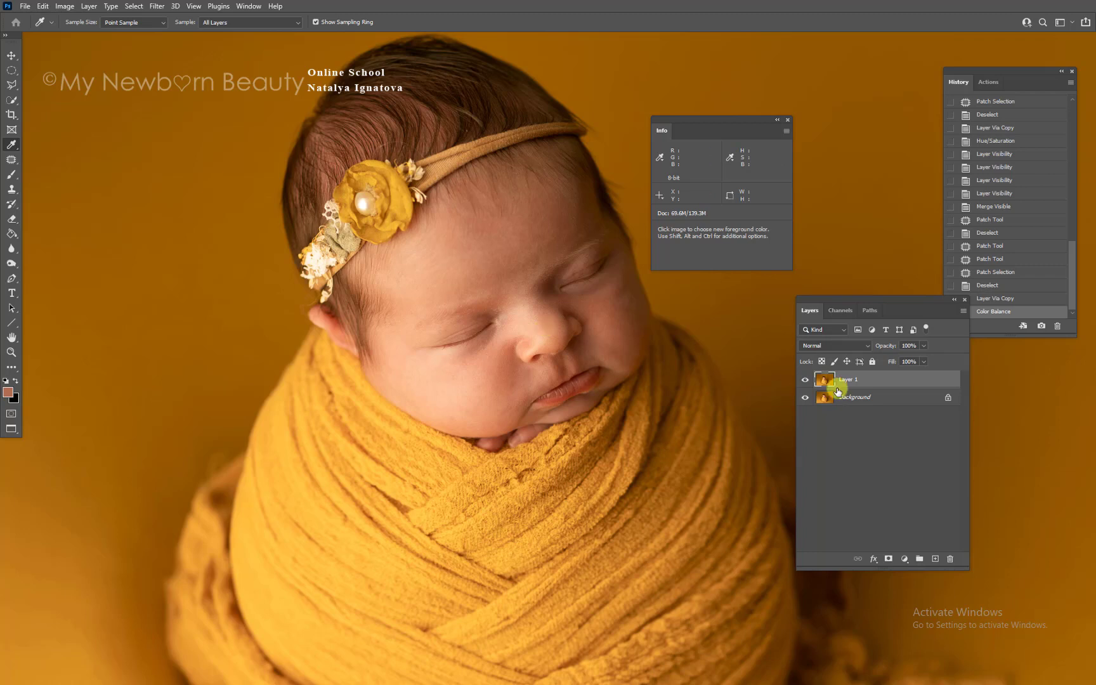
Step: Apply Hue/Saturation to Layer 1 with a master saturation of -4, and merge the visible layers
key("ctrl+u")
left_click(753, 401)
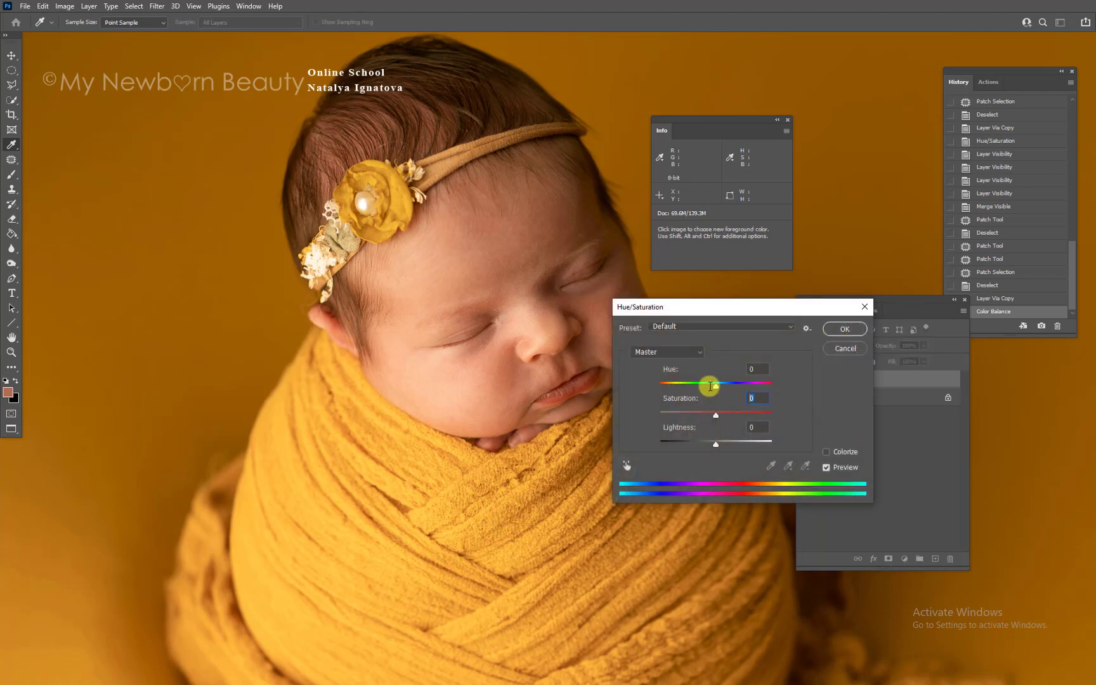
type("-4")
left_click(847, 329)
key("z")
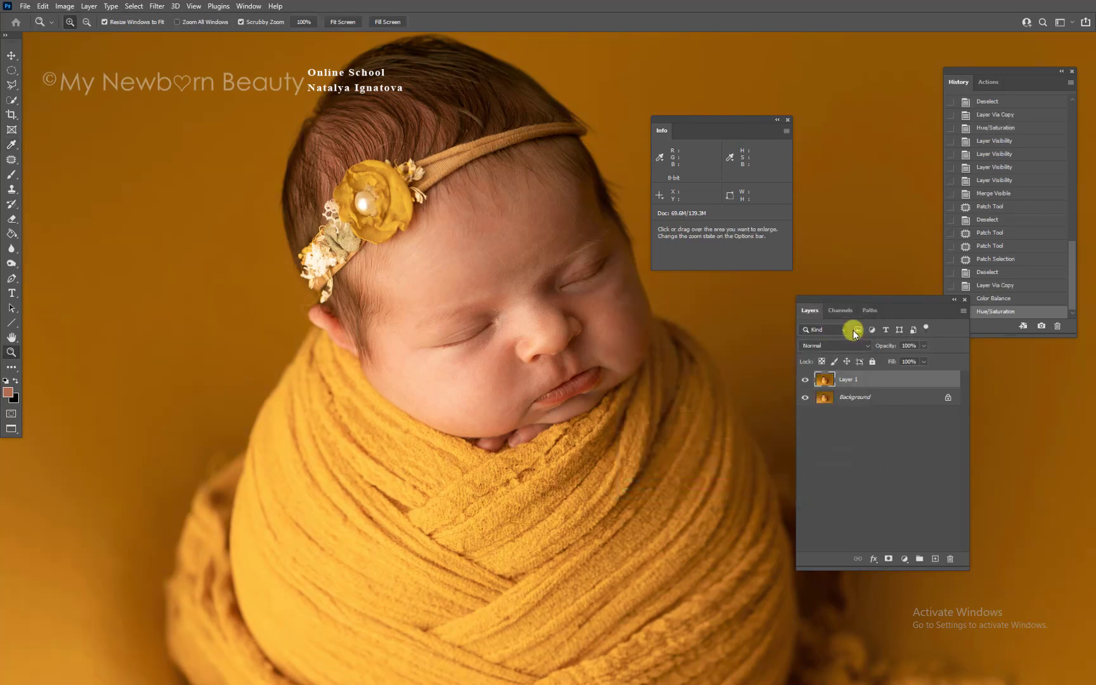
left_click_drag(522, 300, 561, 381)
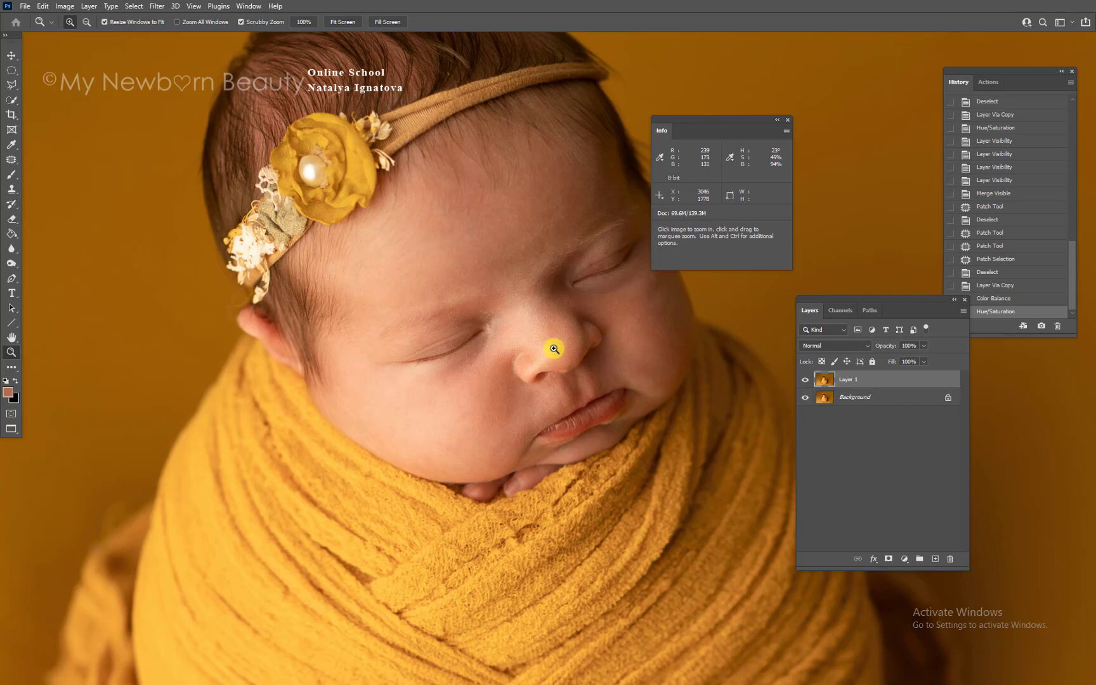
key("ctrl+shift+e")
Step: Move the Layers and Channels panel group farther from the baby and apply Color Balance to the Background with midtone levels at 0
left_click(838, 311)
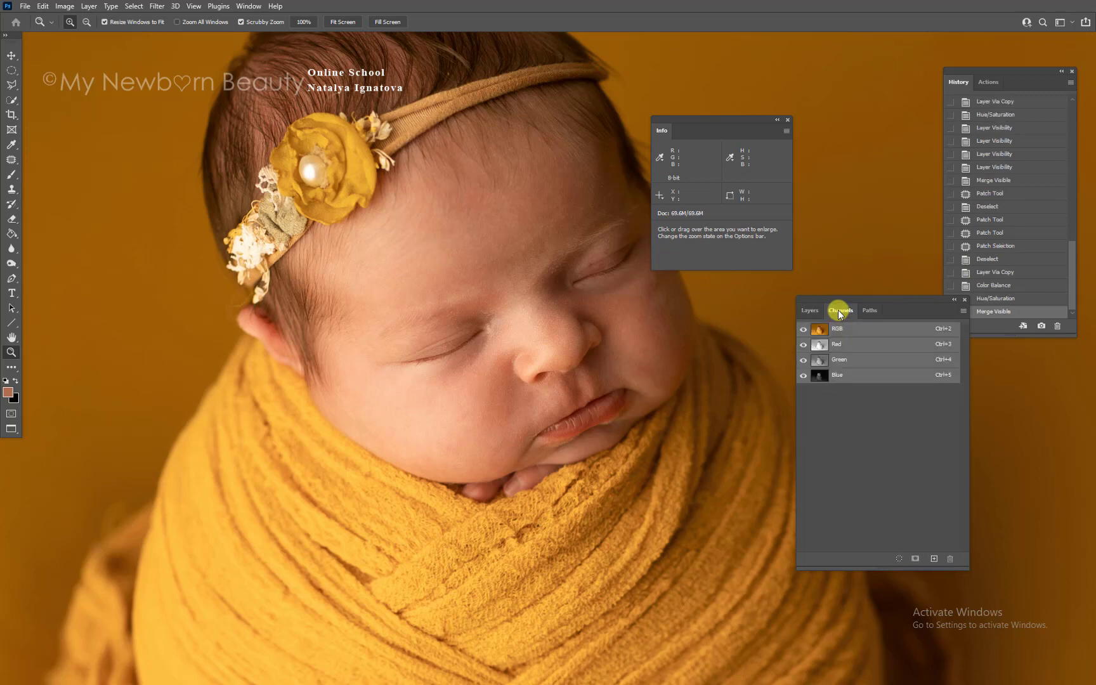
left_click_drag(895, 297, 949, 284)
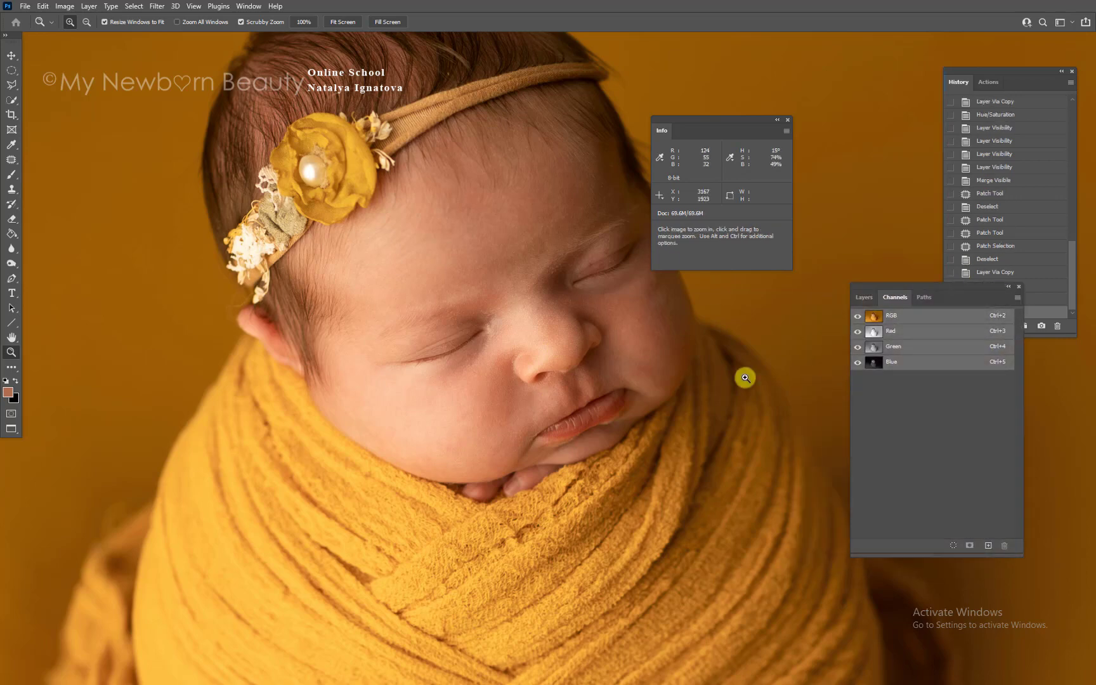
left_click(866, 298)
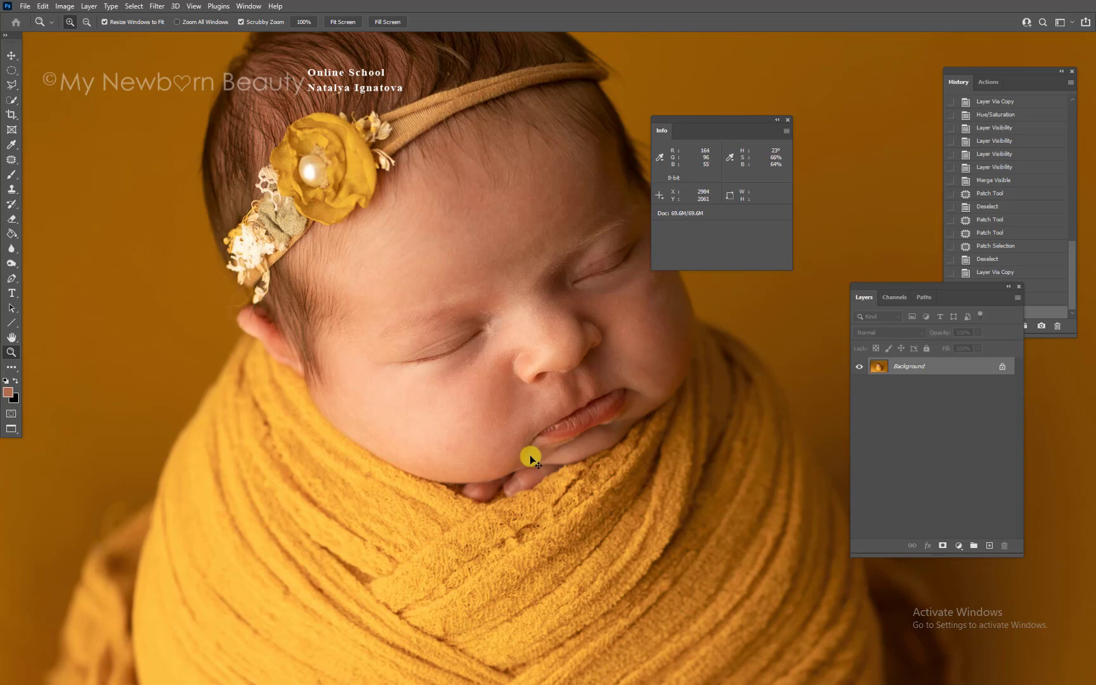
key("ctrl+b")
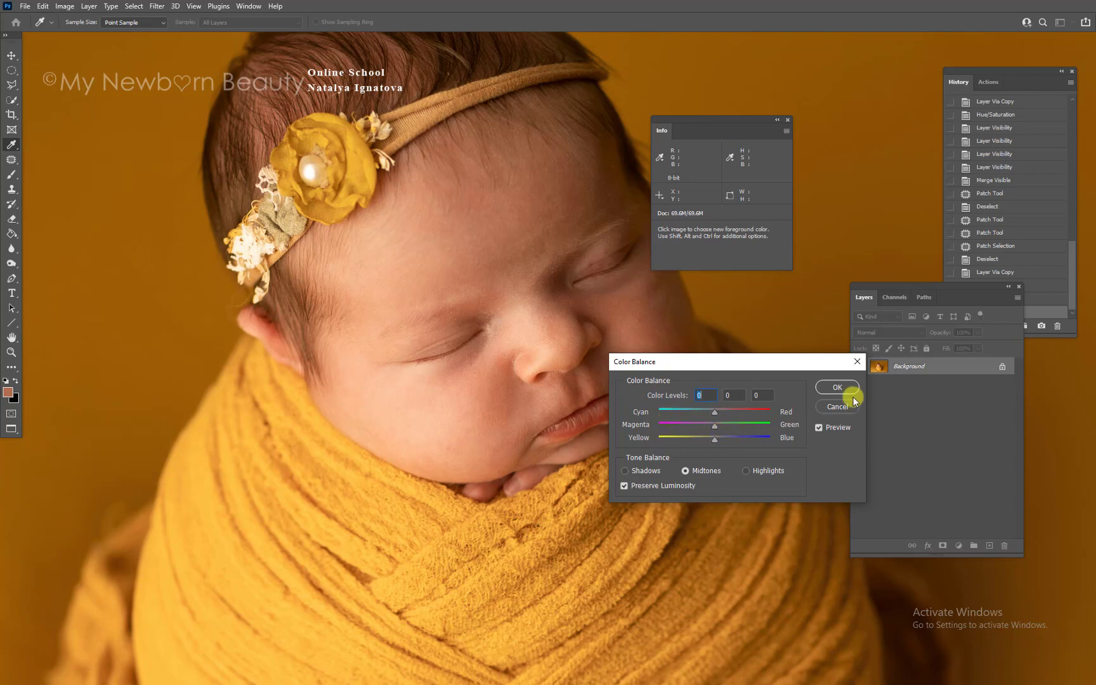
left_click(832, 386)
key("z")
Step: Make only the Green channel active while displaying the full-colour composite, and choose the Burn tool
left_click(895, 296)
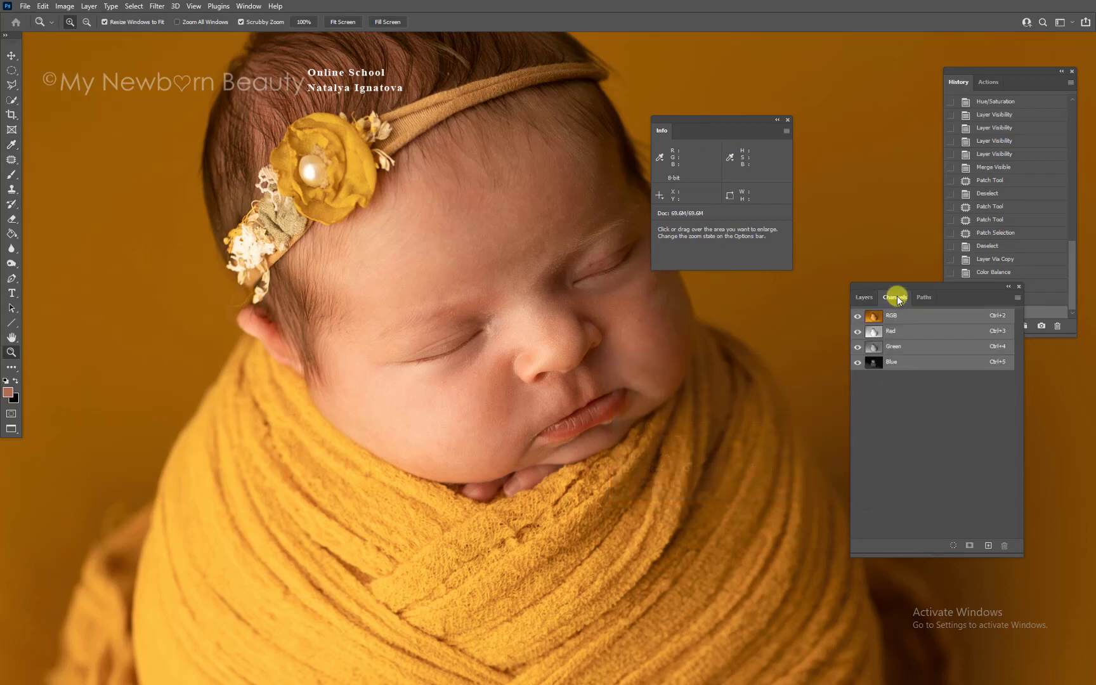
left_click(896, 347)
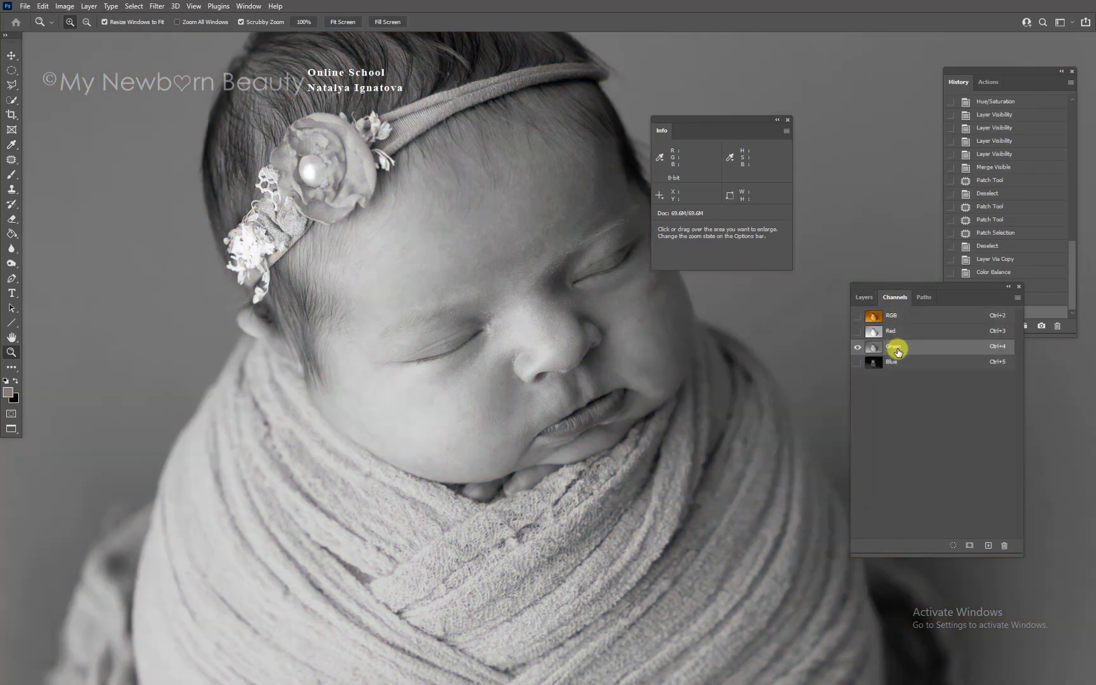
left_click(857, 316)
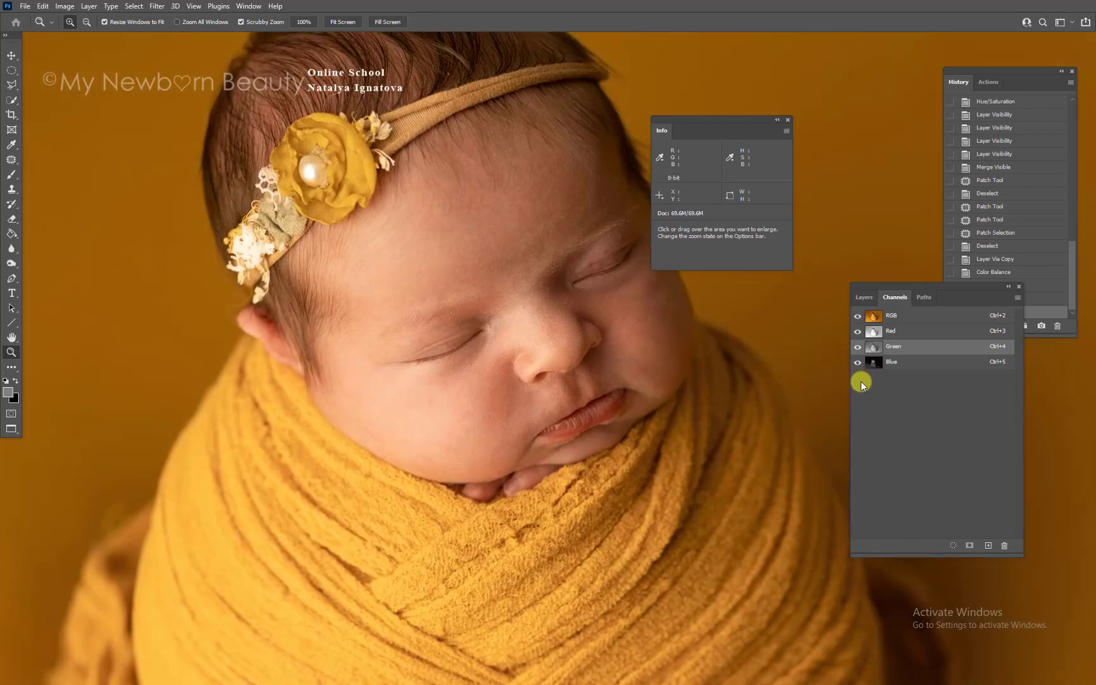
key("o")
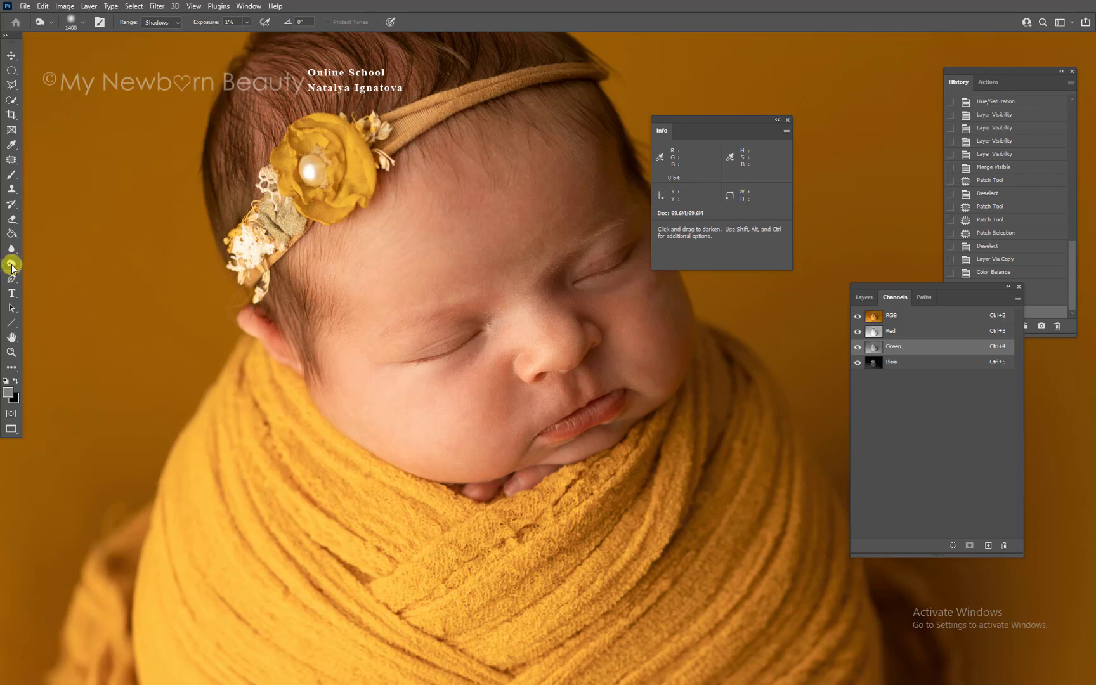
left_click(11, 265)
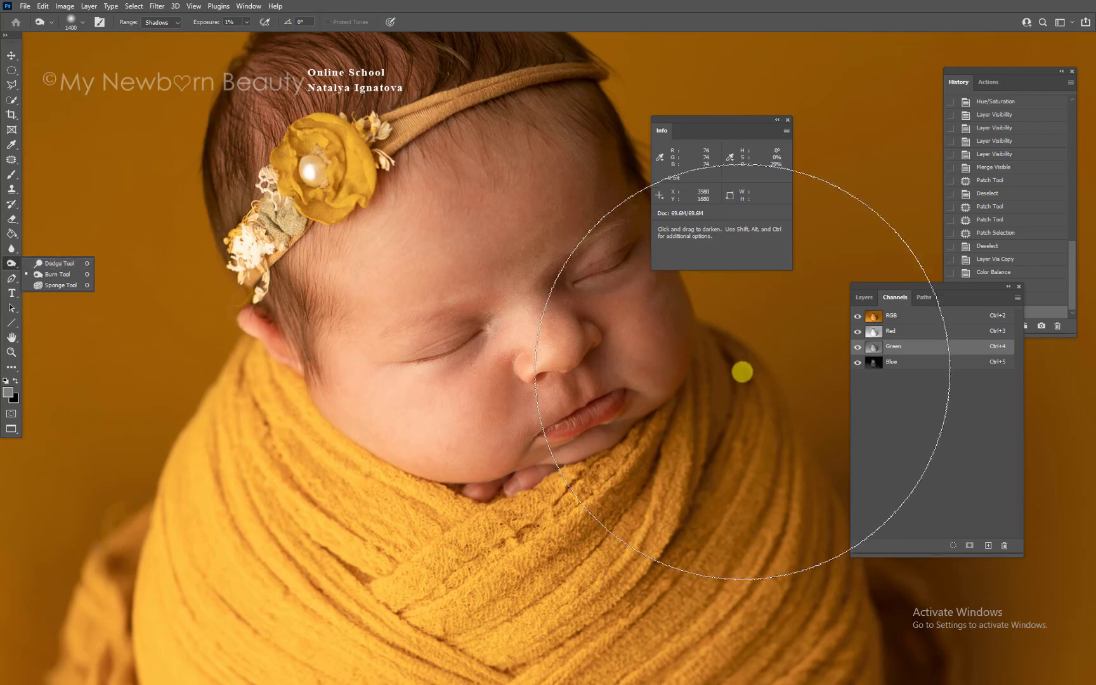
left_click(913, 316)
left_click(915, 348)
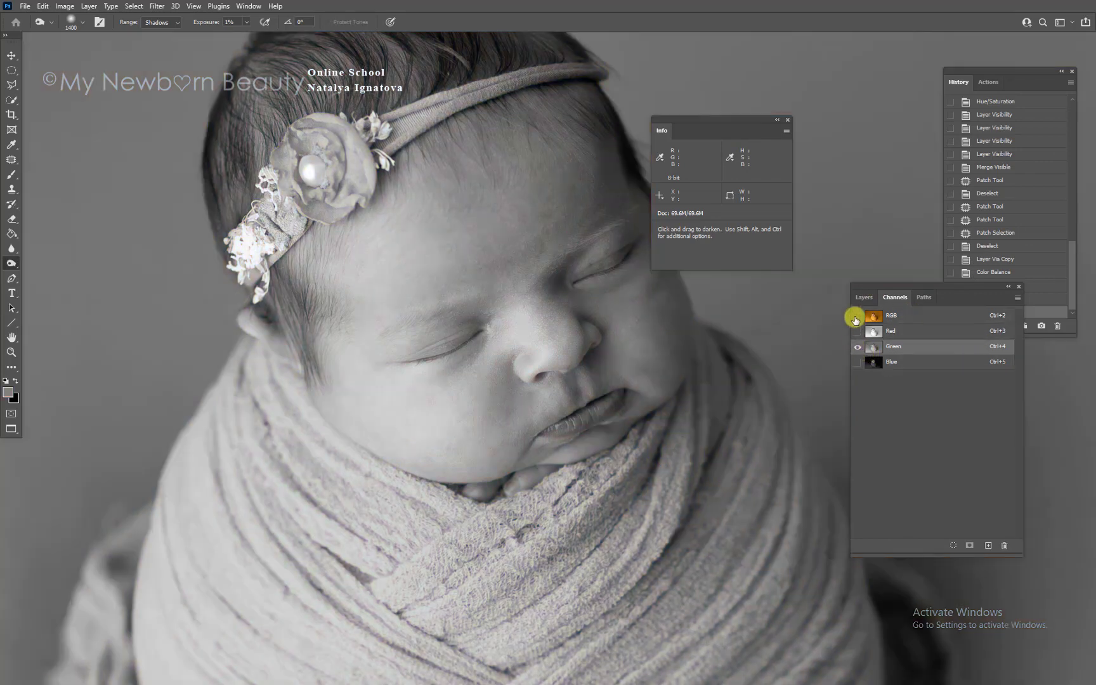
left_click(857, 316)
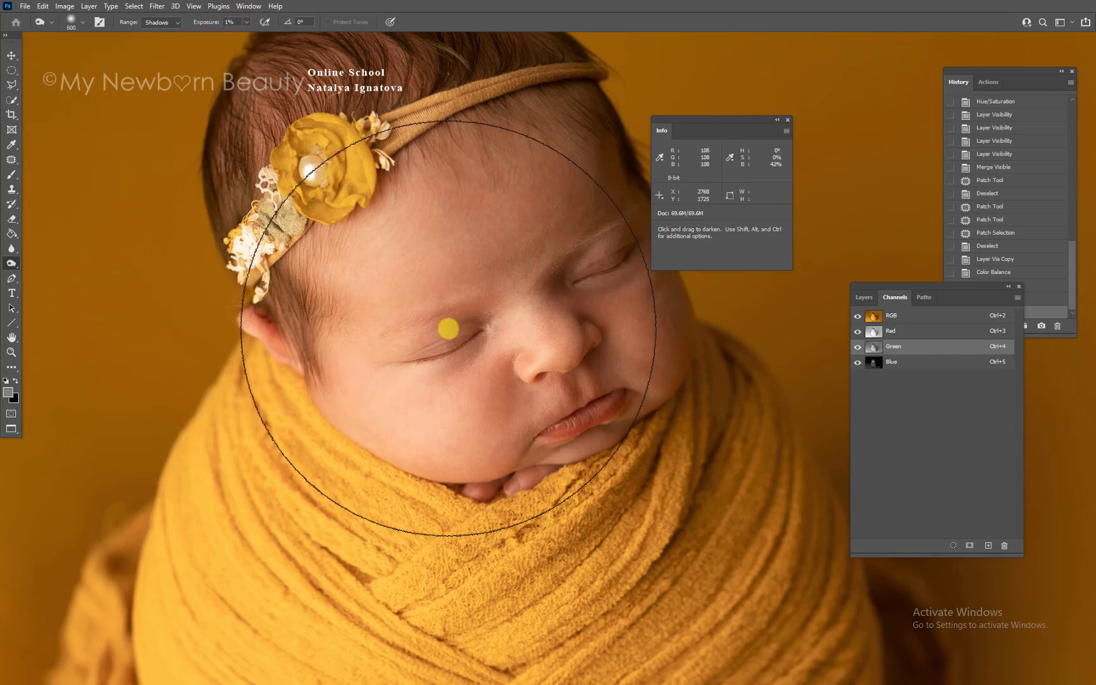
Step: Burn the baby's face and fingers in the Green channel with a size 300 brush, range Shadows and 1% exposure
key("[")
key("[")
key("[")
key("[")
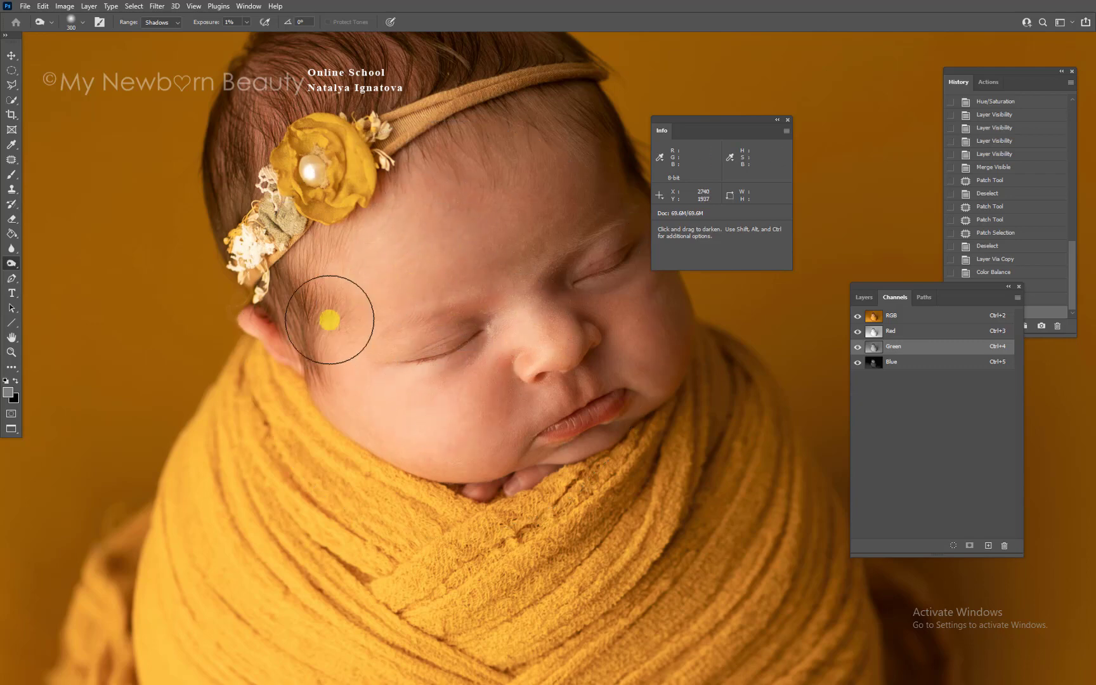
mouse_move(549, 314)
left_mouse_down()
mouse_move(486, 382)
mouse_move(532, 479)
left_mouse_up()
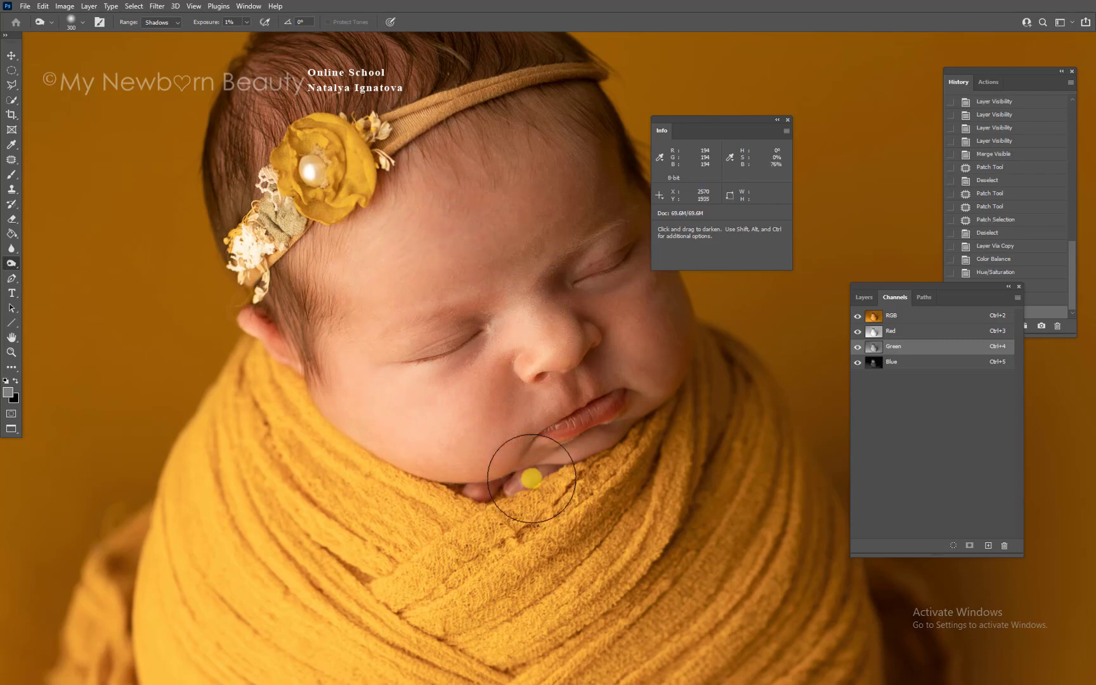
Step: Move the Channels panel clear of the History list and compare the photo before and after the burn
left_click_drag(957, 288, 944, 386)
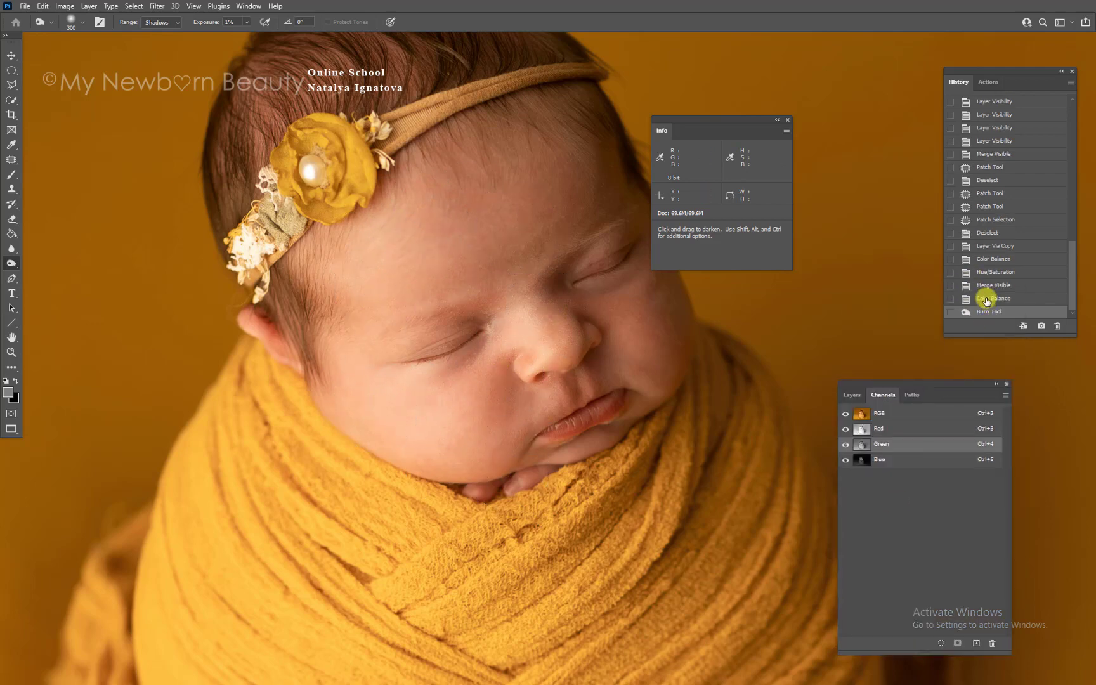
left_click(987, 297)
left_click(988, 312)
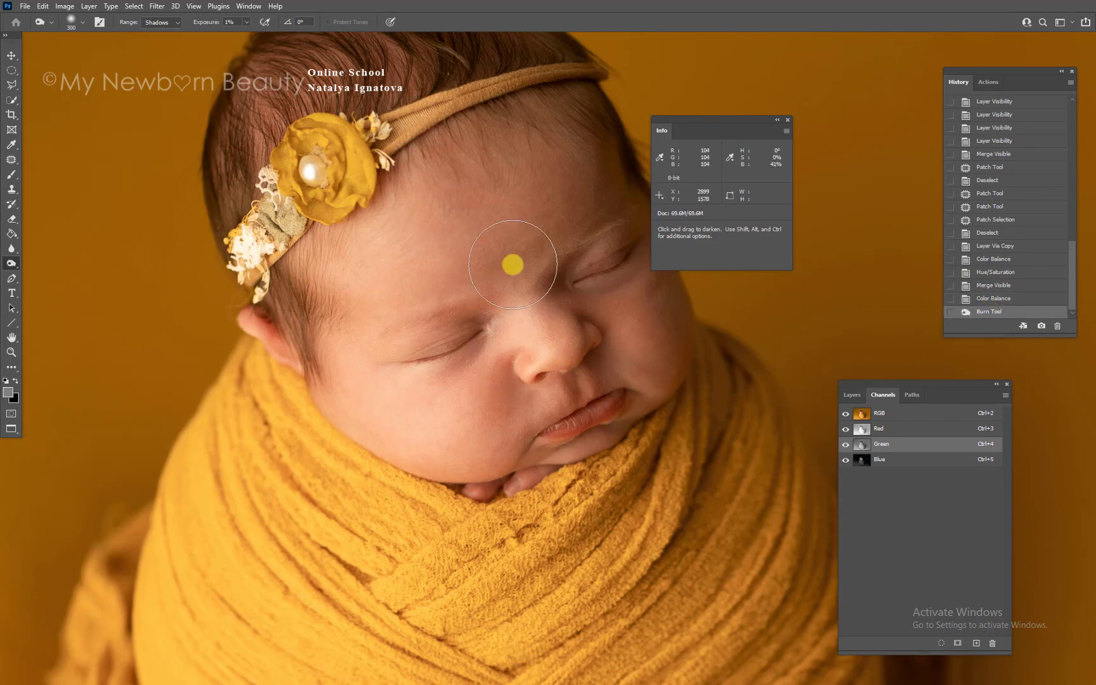
Step: Fit the whole photo in view, reactivate the RGB composite channel and return to the layer list
key("z")
left_click(478, 398, "alt")
left_click(474, 386, "alt")
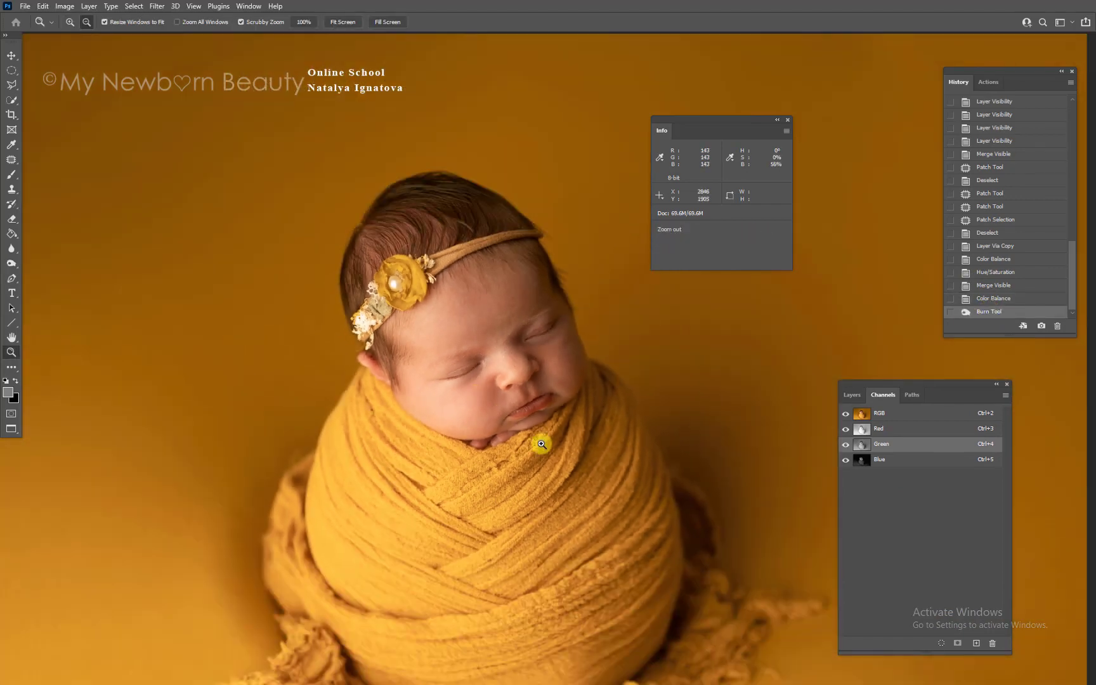
left_click(536, 381, "alt")
left_click(533, 365, "alt")
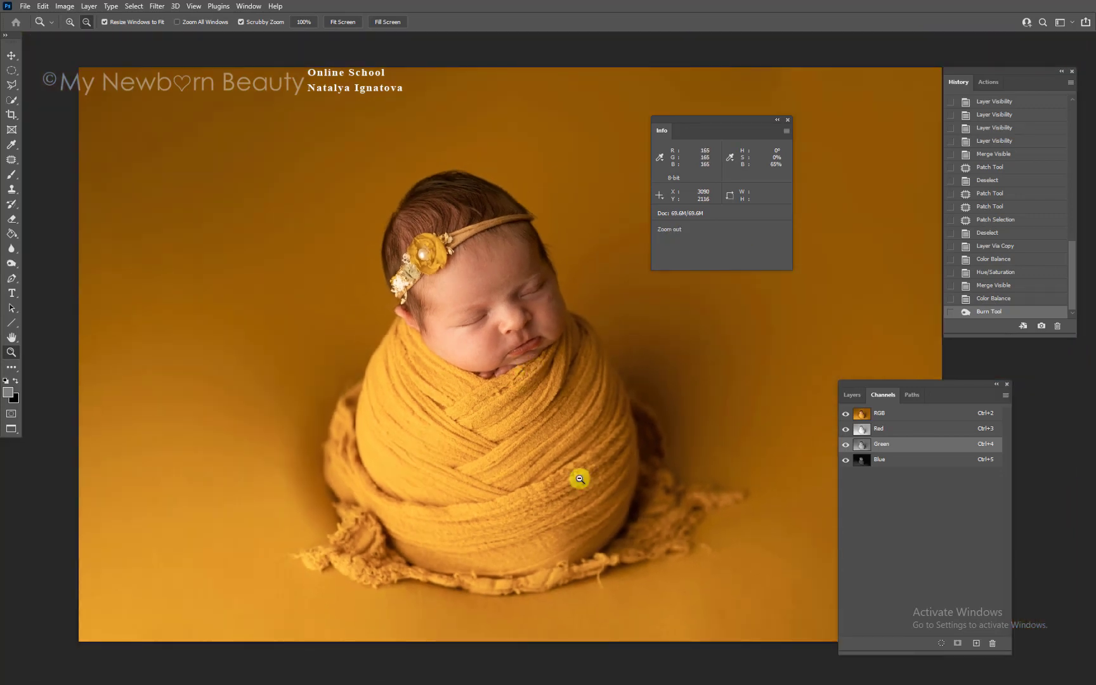
left_click(885, 414)
left_click(852, 395)
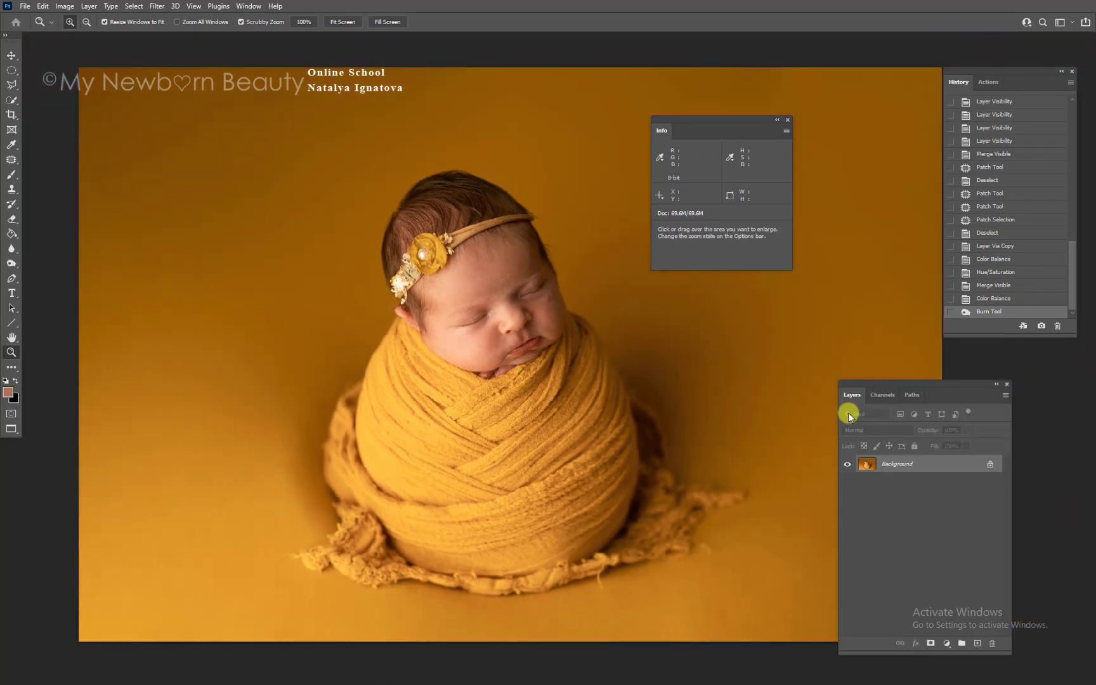
Step: Compare the original 047.jpg state with Snapshot 1, leave Snapshot 1 active, and move the Info panel farther from the baby
left_click_drag(1071, 298, 1071, 103)
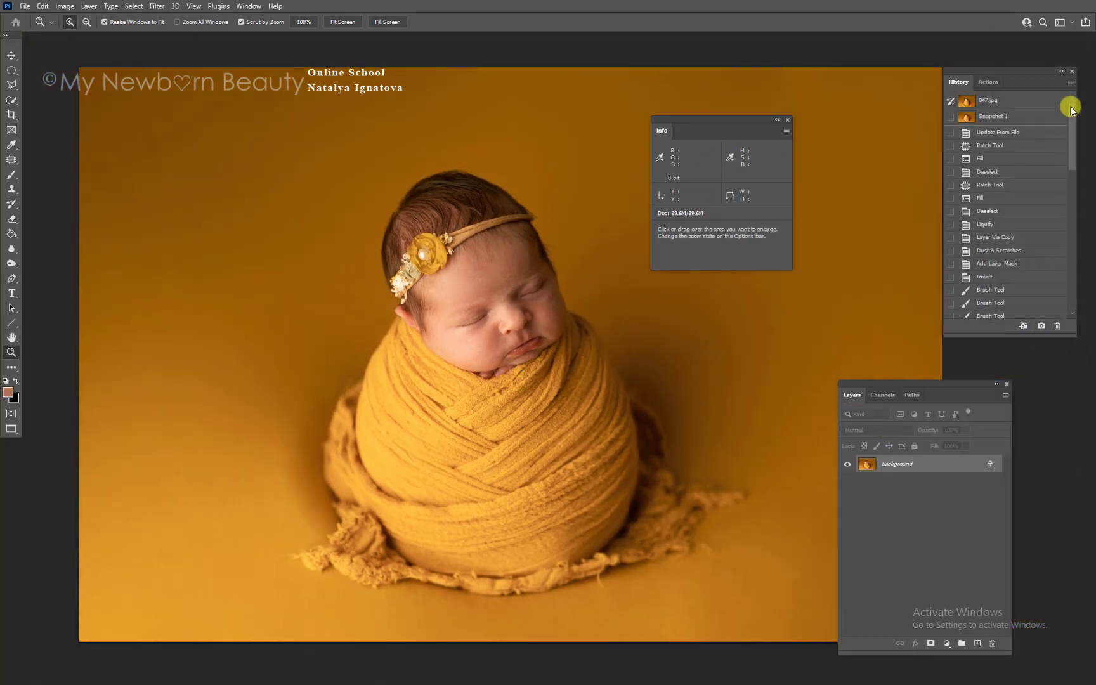
left_click(1000, 105)
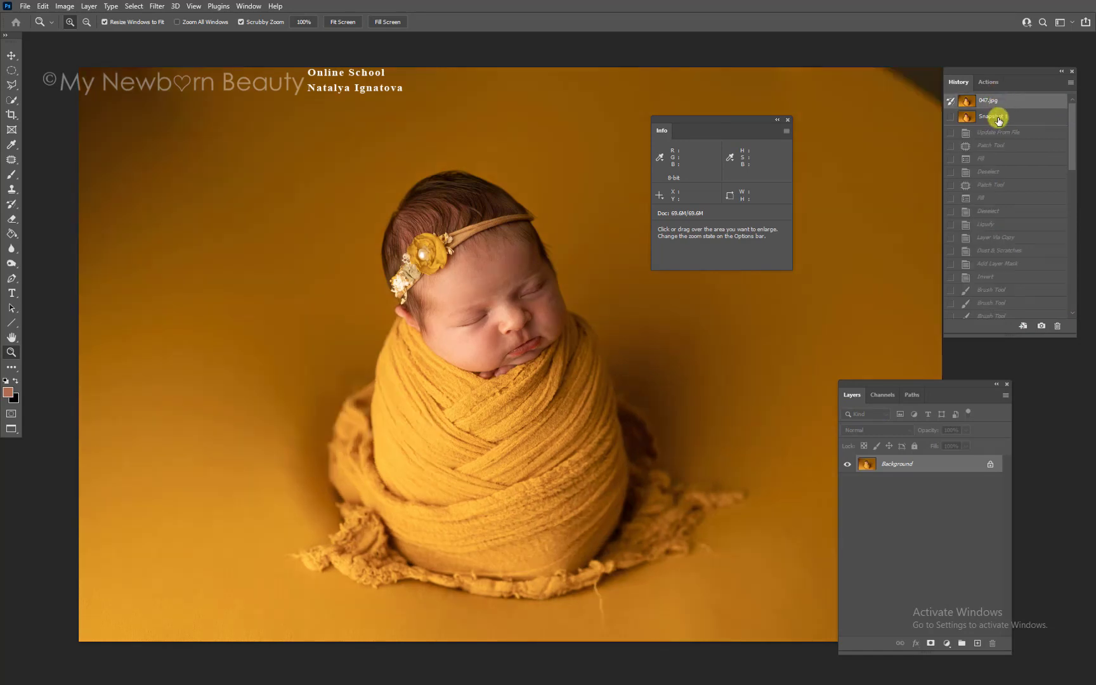
left_click(996, 118)
left_click_drag(699, 118, 825, 113)
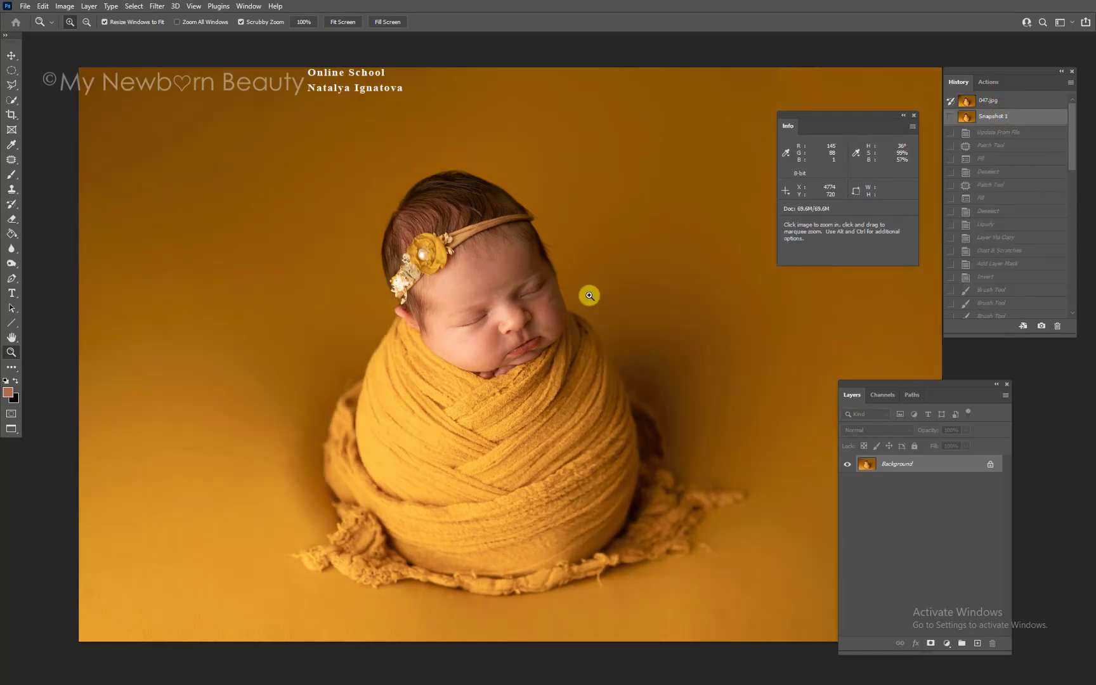
Step: Duplicate the Background onto a new layer and shift the hue of its Reds slightly negative with Hue/Saturation
left_click(768, 364, "alt")
left_click(520, 325)
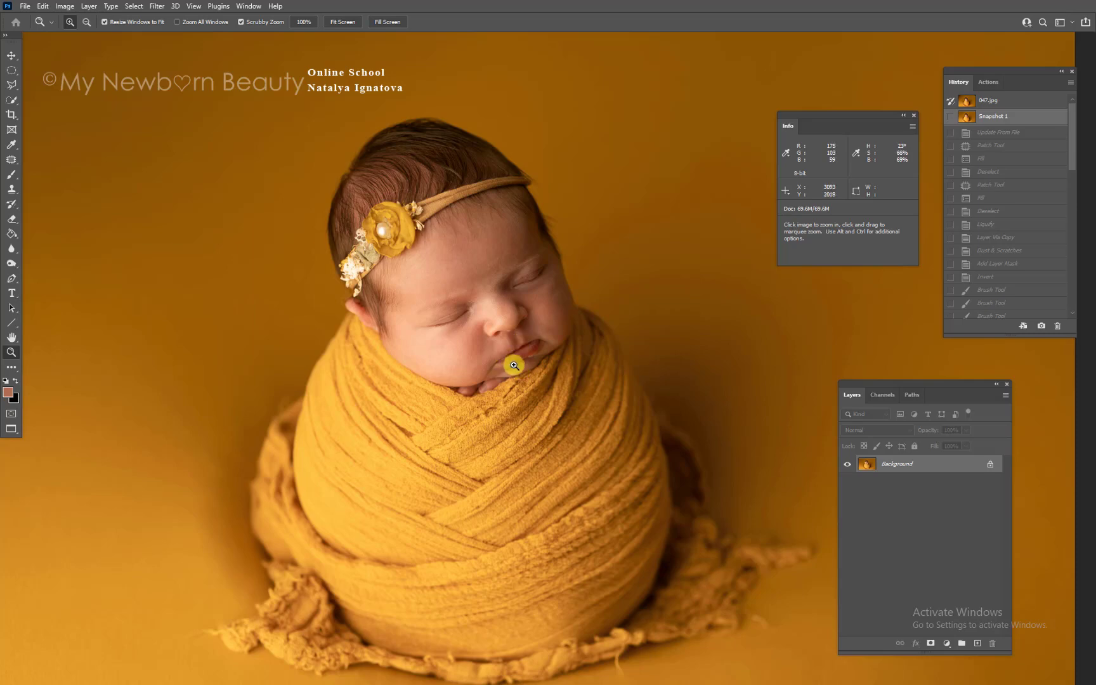
left_click(530, 350)
key("ctrl+j")
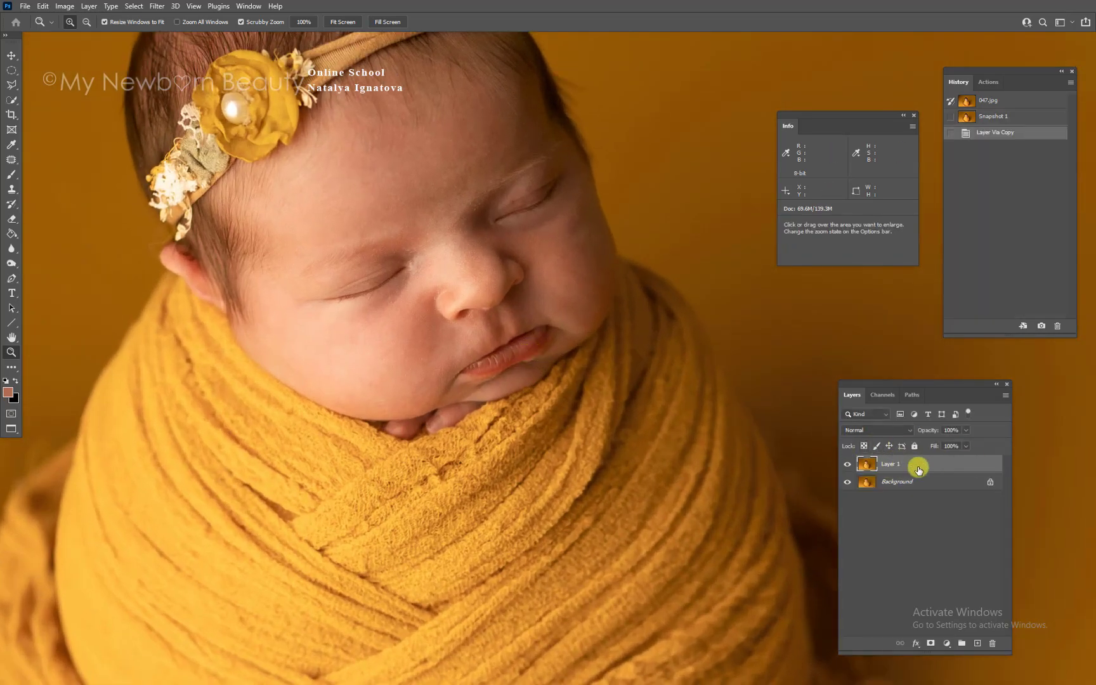
key("ctrl+u")
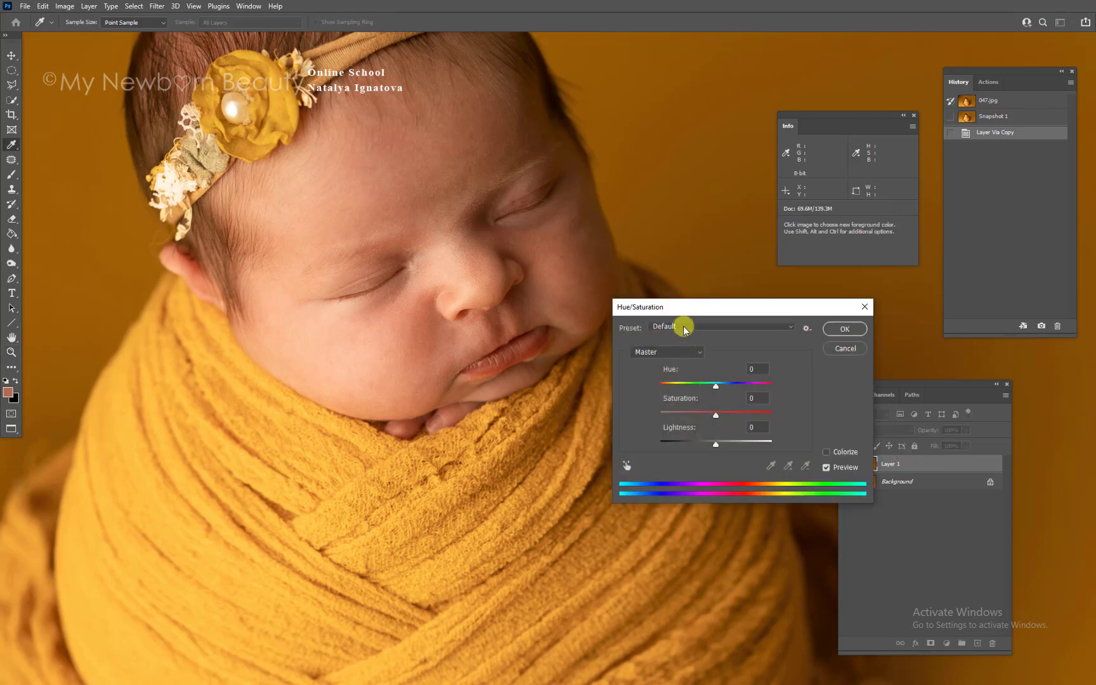
left_click(663, 353)
left_click(655, 370)
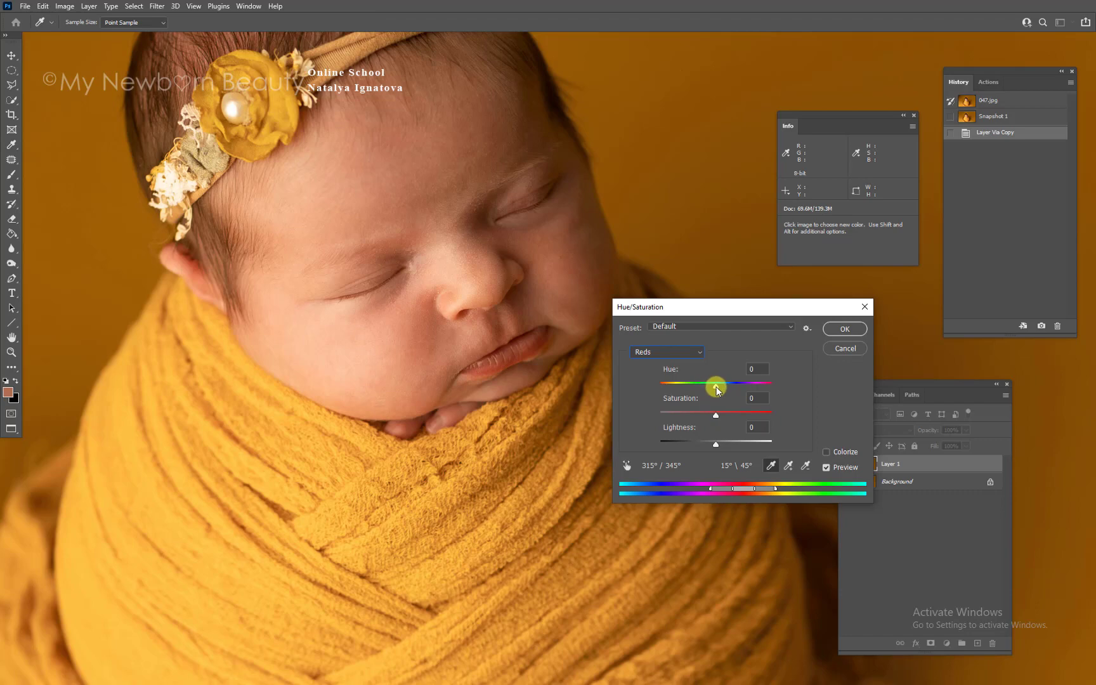
left_click_drag(716, 389, 714, 387)
left_click(845, 328)
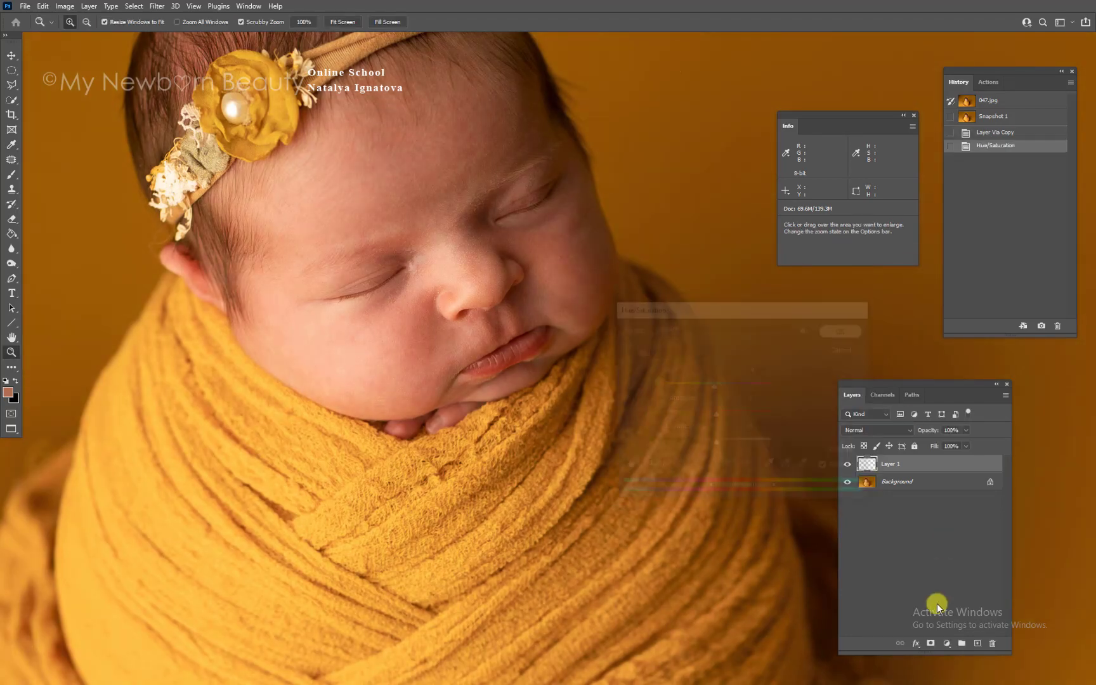
Step: Hide the adjusted layer with a black mask, reveal it on the baby's lips with a size 40 white brush, and check the difference
left_click(930, 644)
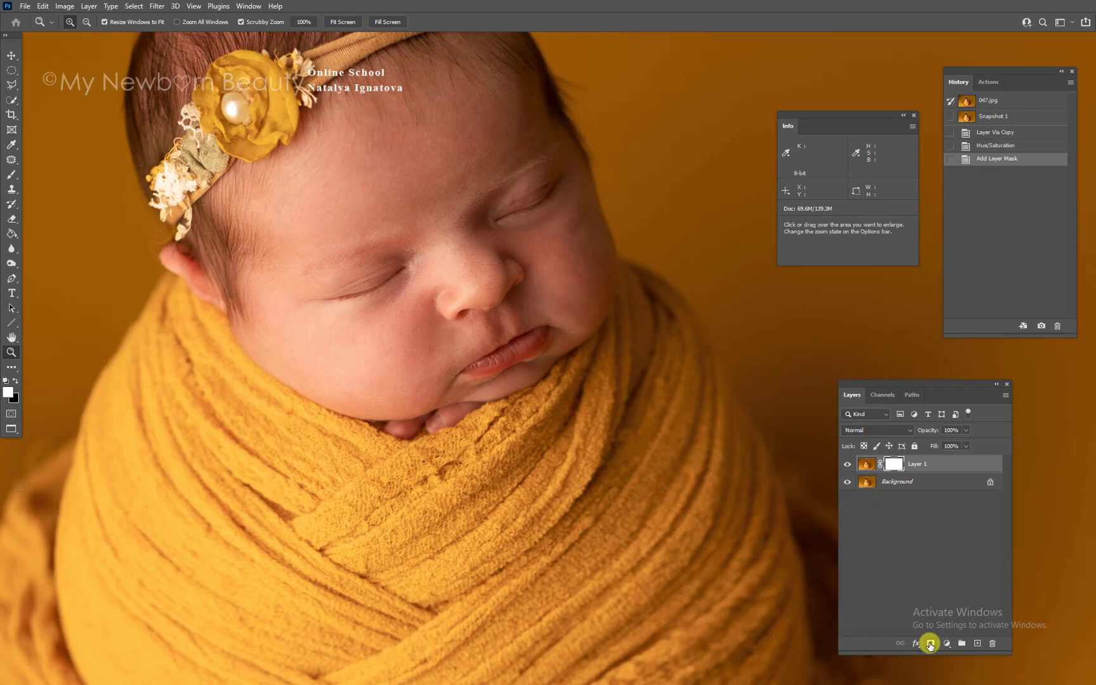
key("ctrl+i")
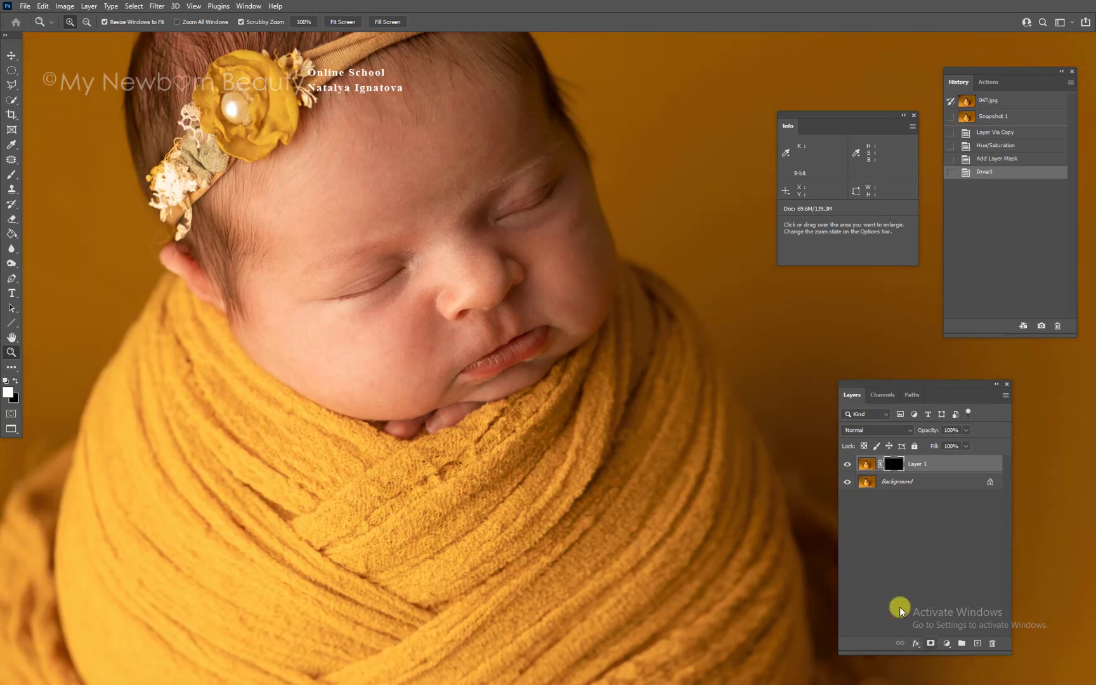
key("b")
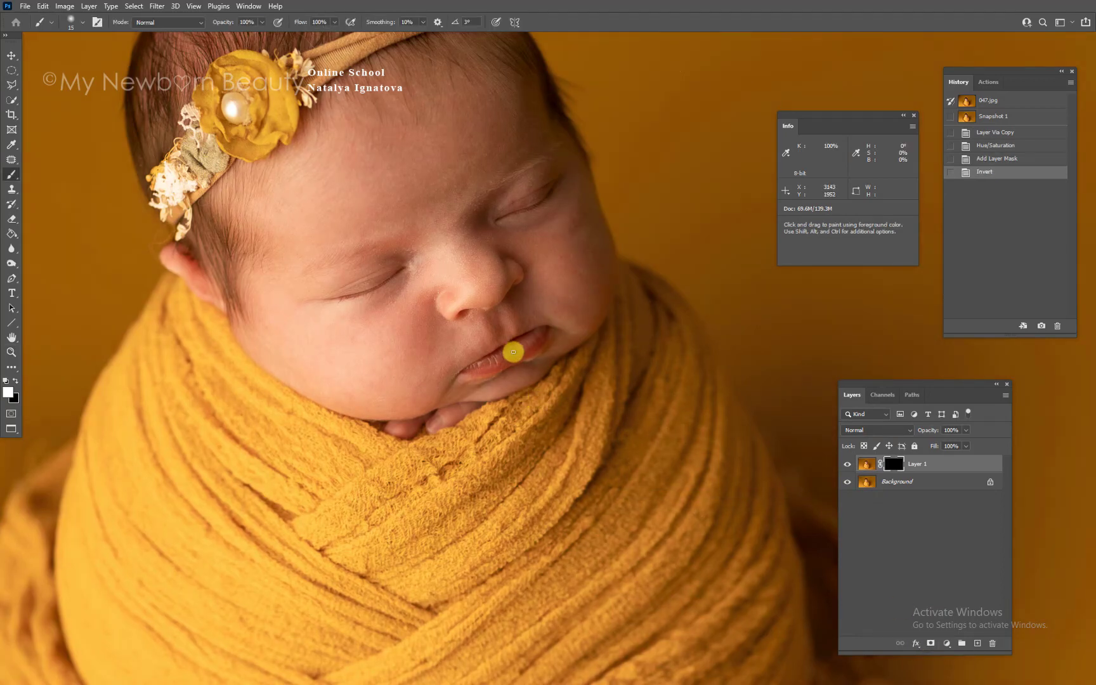
key("bracketright")
key("bracketright")
key("bracketright")
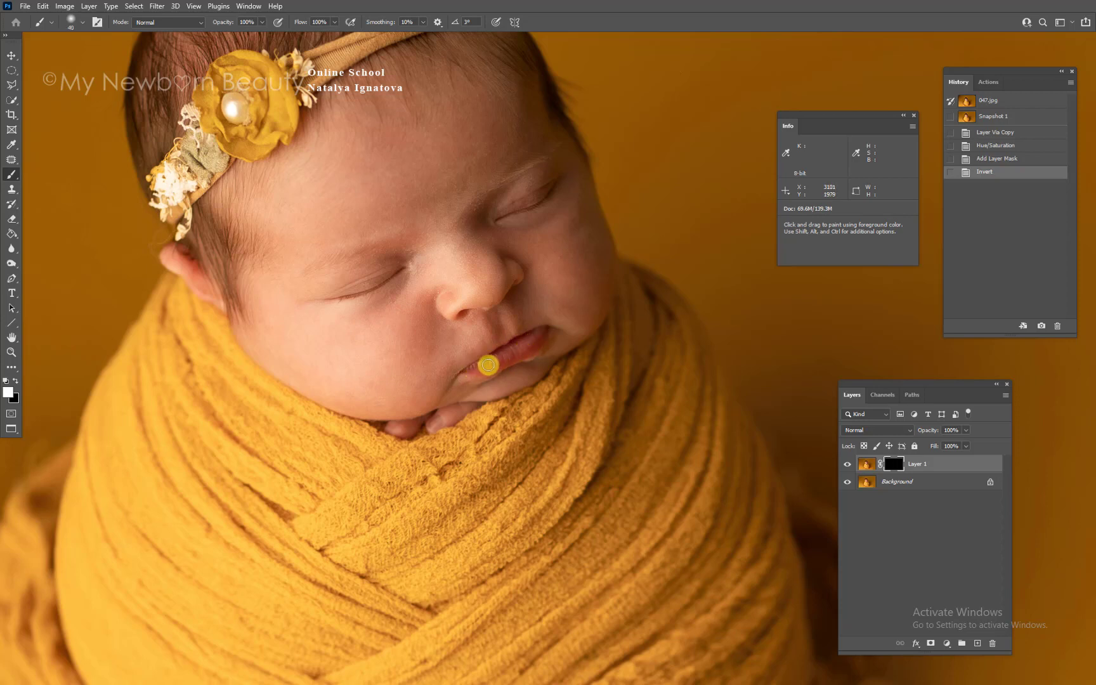
left_click(531, 337)
left_click(847, 463)
left_click(846, 463)
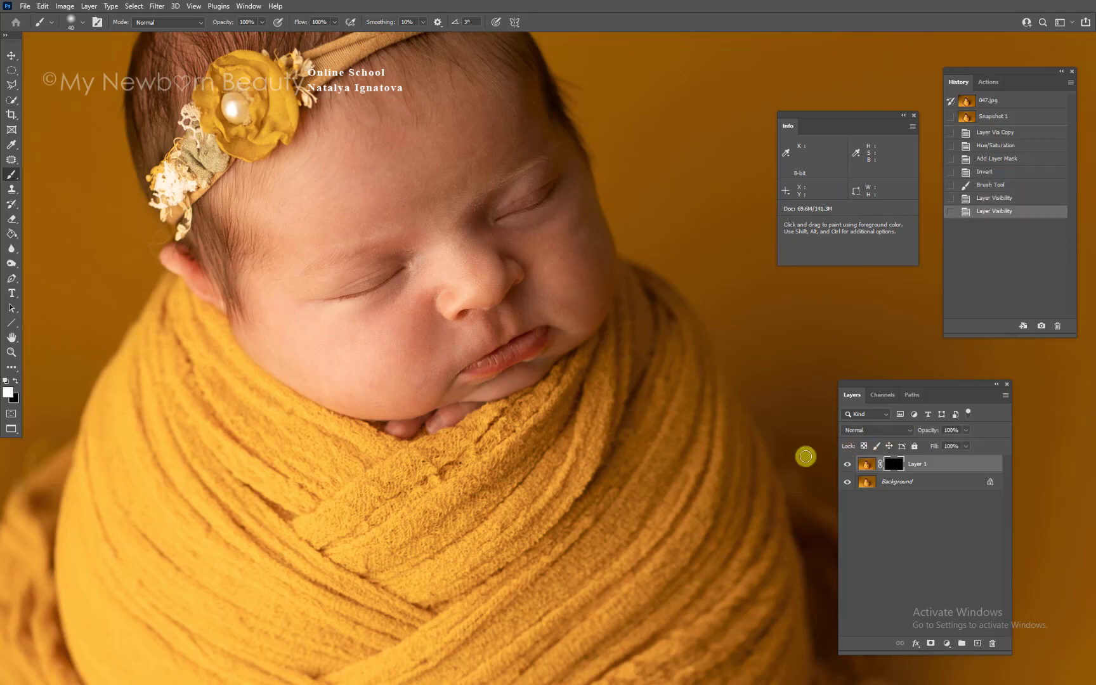
Step: Merge the visible layers into the Background and save the retouched state as a new history snapshot
key("z")
key("ctrl+0")
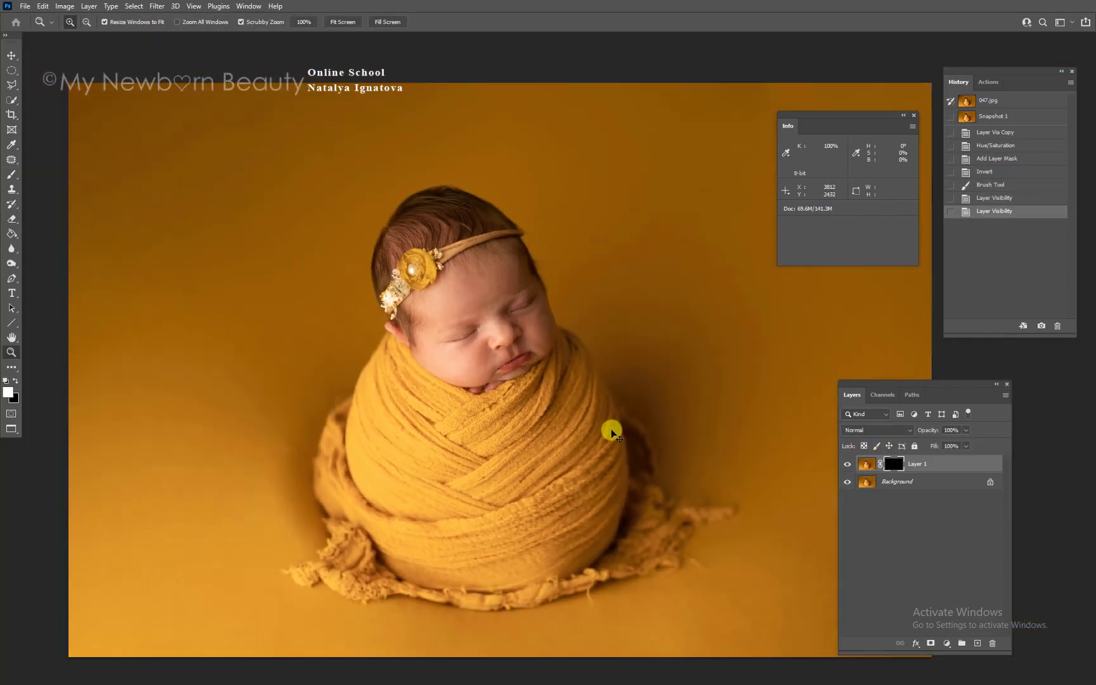
key("ctrl+shift+e")
left_click(566, 411, "alt")
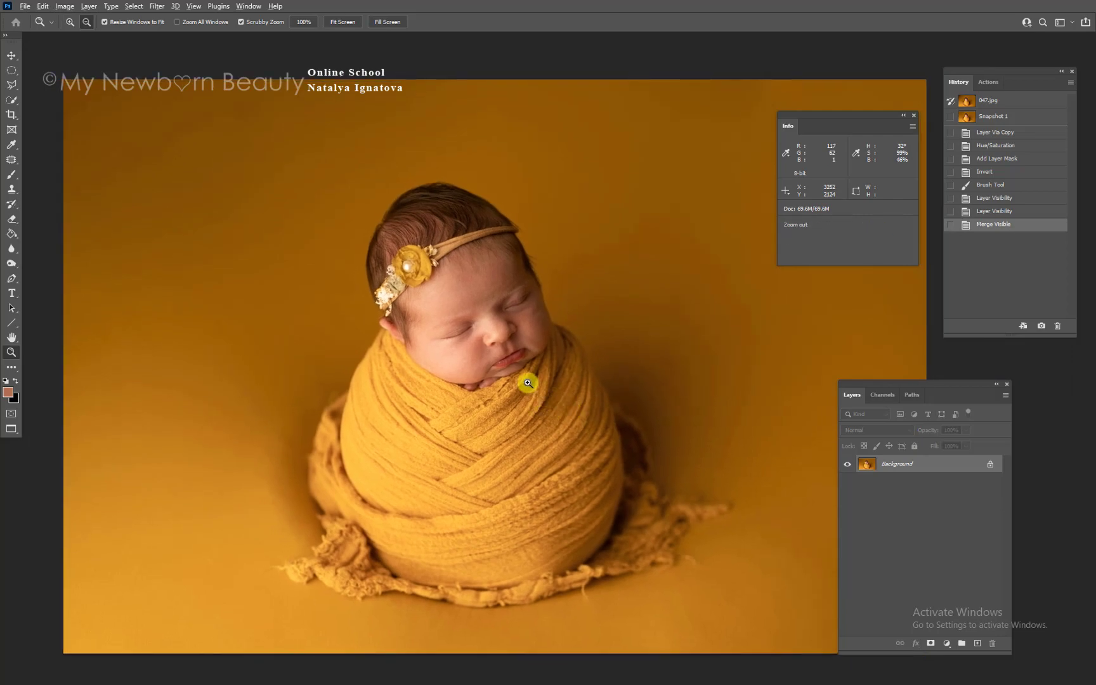
left_click(527, 383, "alt")
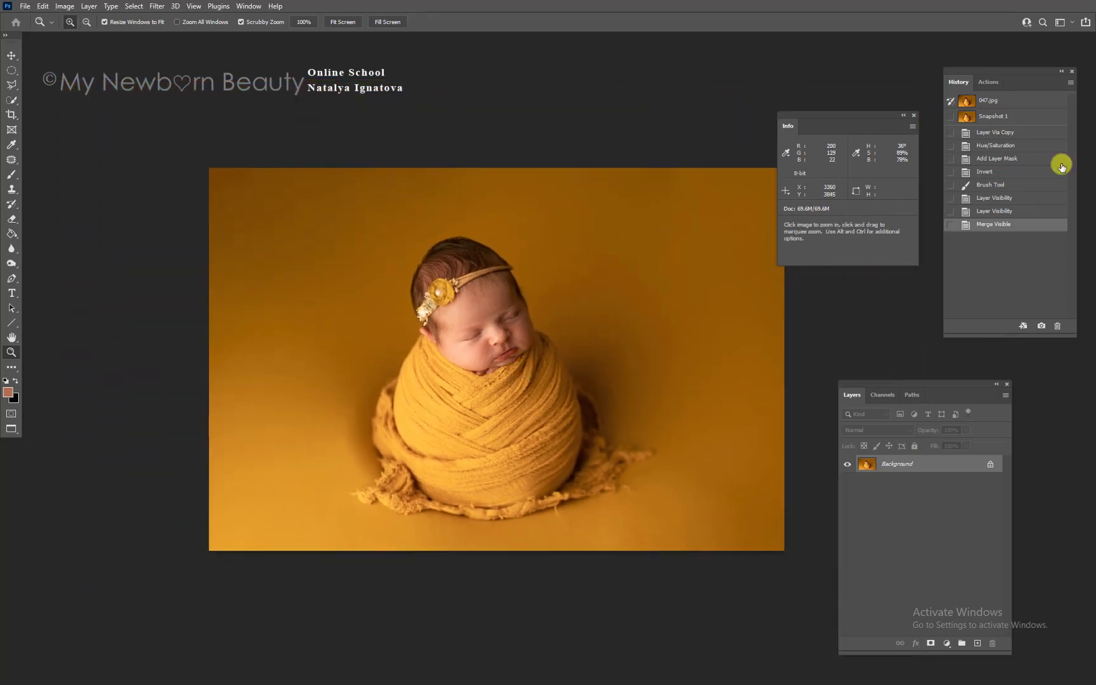
left_click(1041, 326)
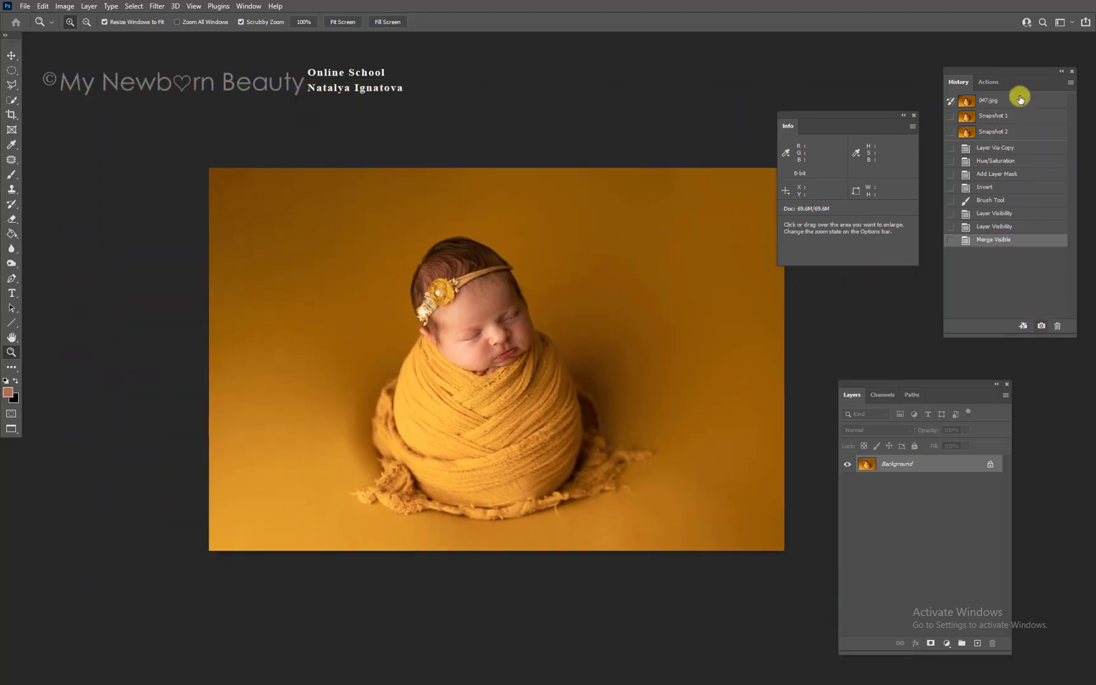
Step: Compare the original 047.jpg state with the retouched version in Snapshot 2
left_click(582, 252)
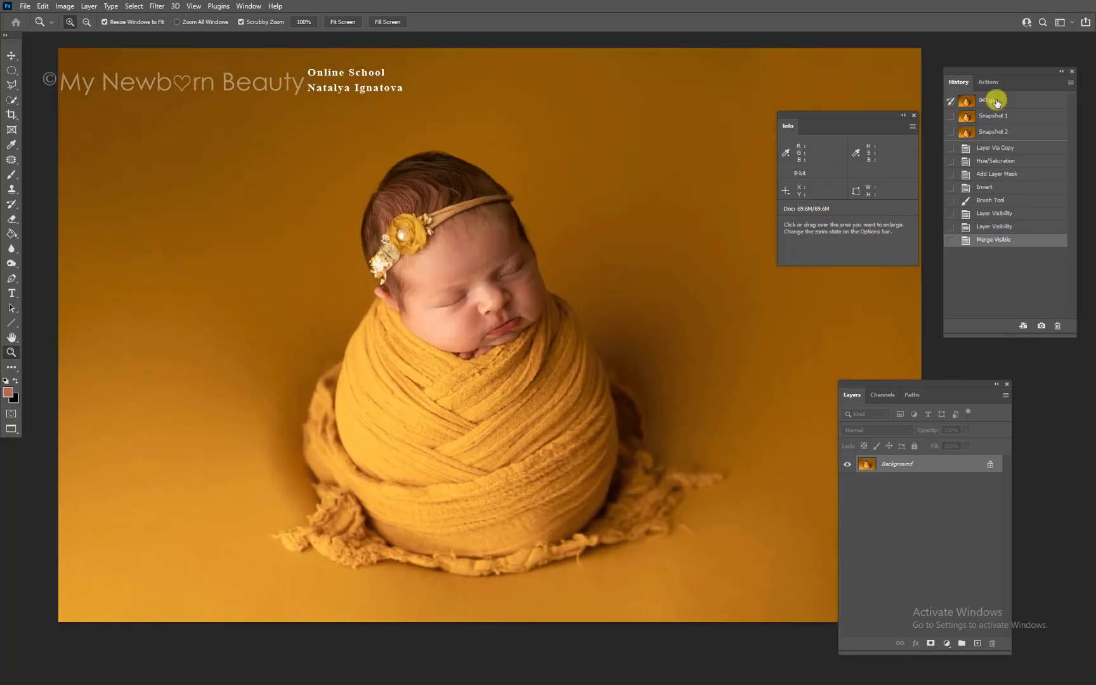
left_click(995, 100)
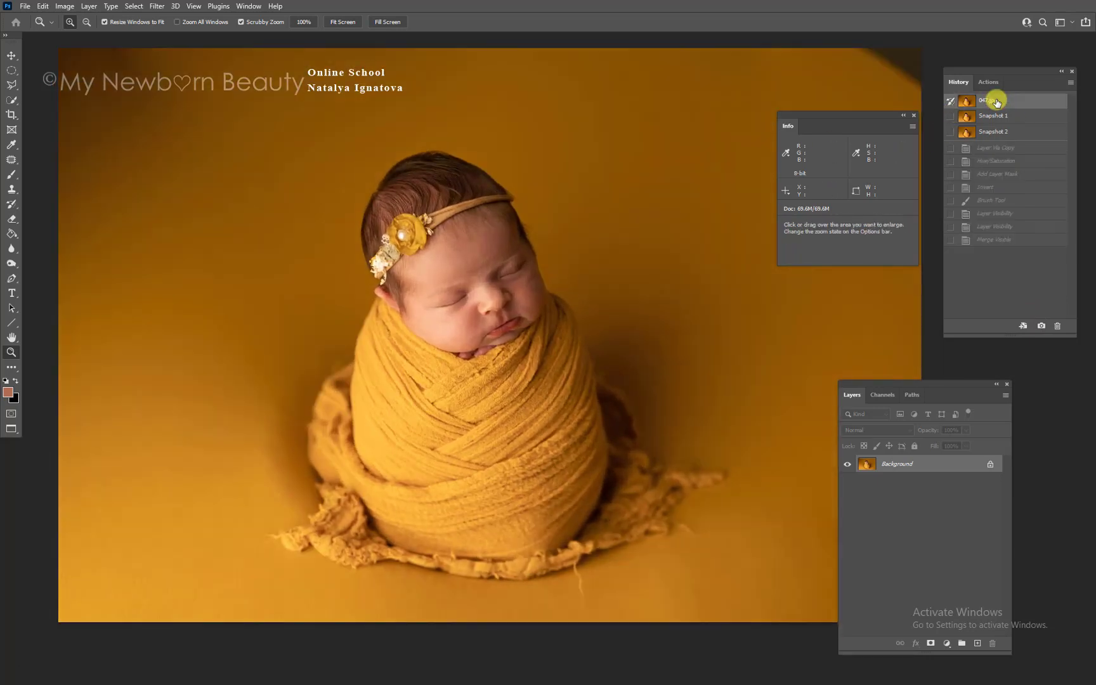
left_click(994, 132)
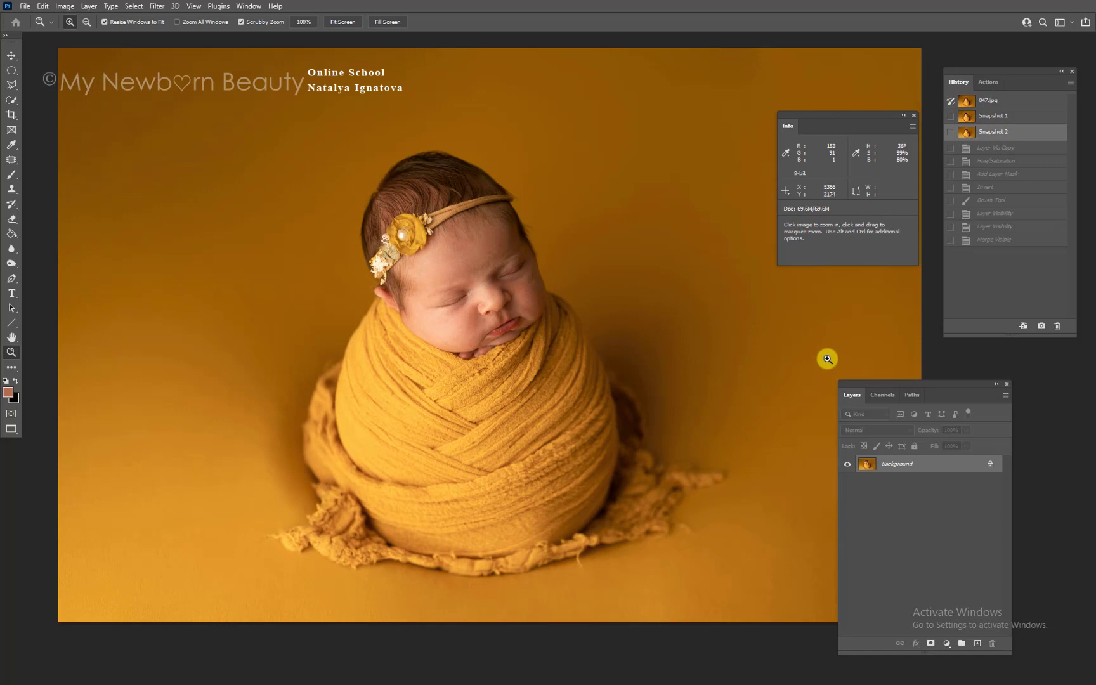